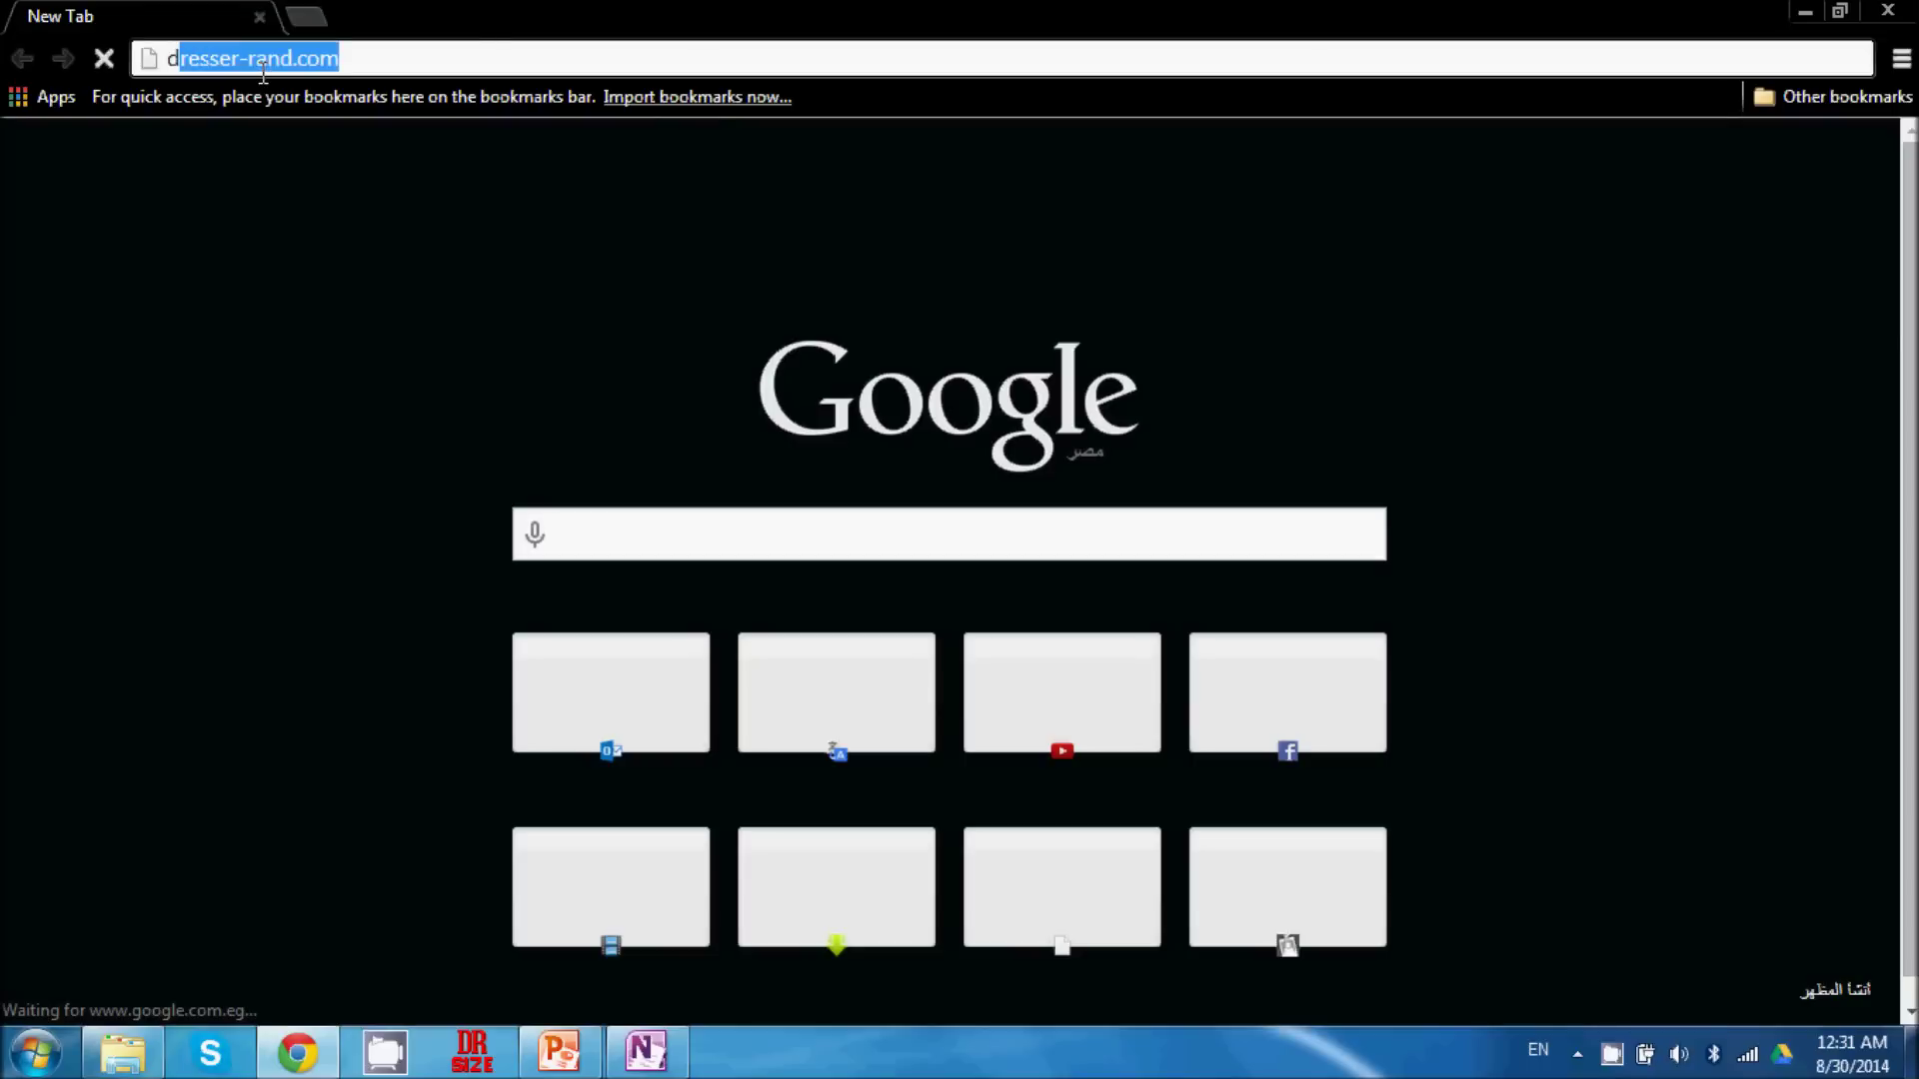
Go to dresser-rand.com and open the Gas Field Products page within Reciprocating Products.
type("er-rand")
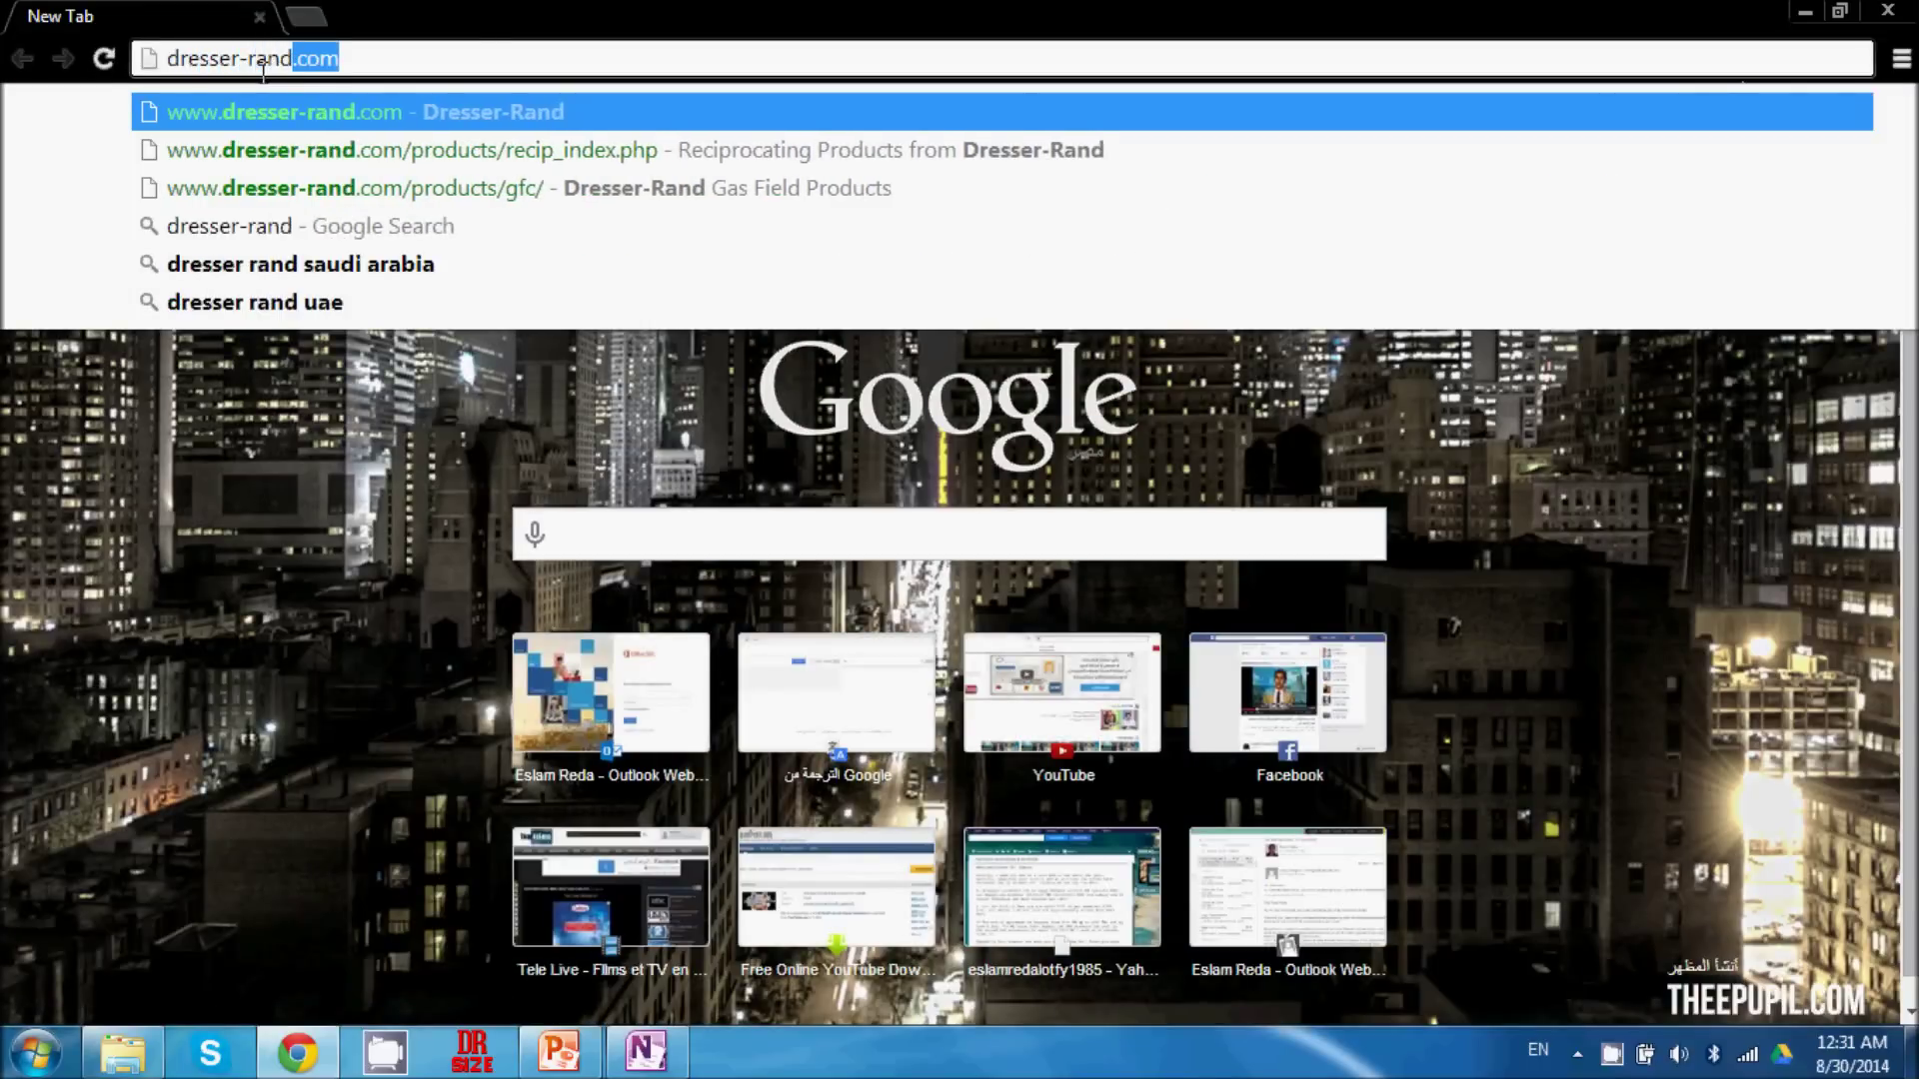
key("Return")
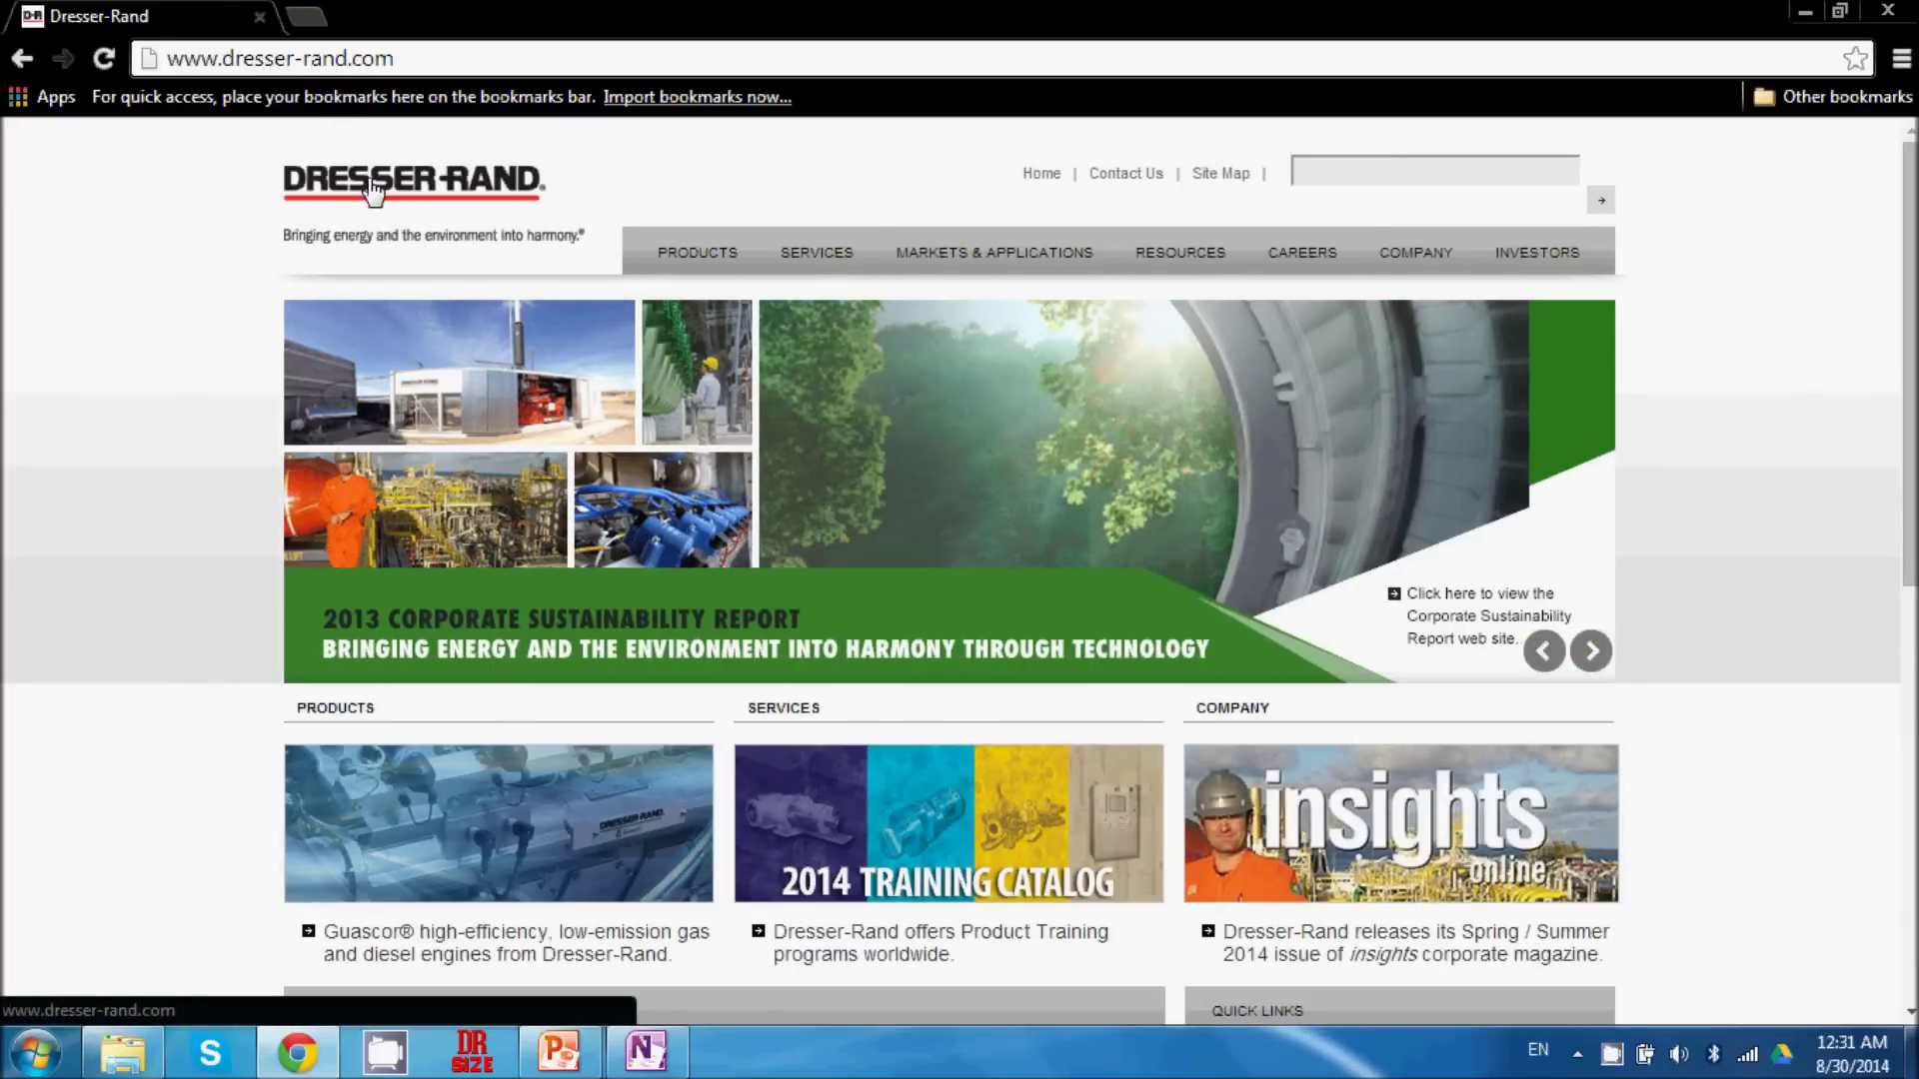
mouse_move(711, 268)
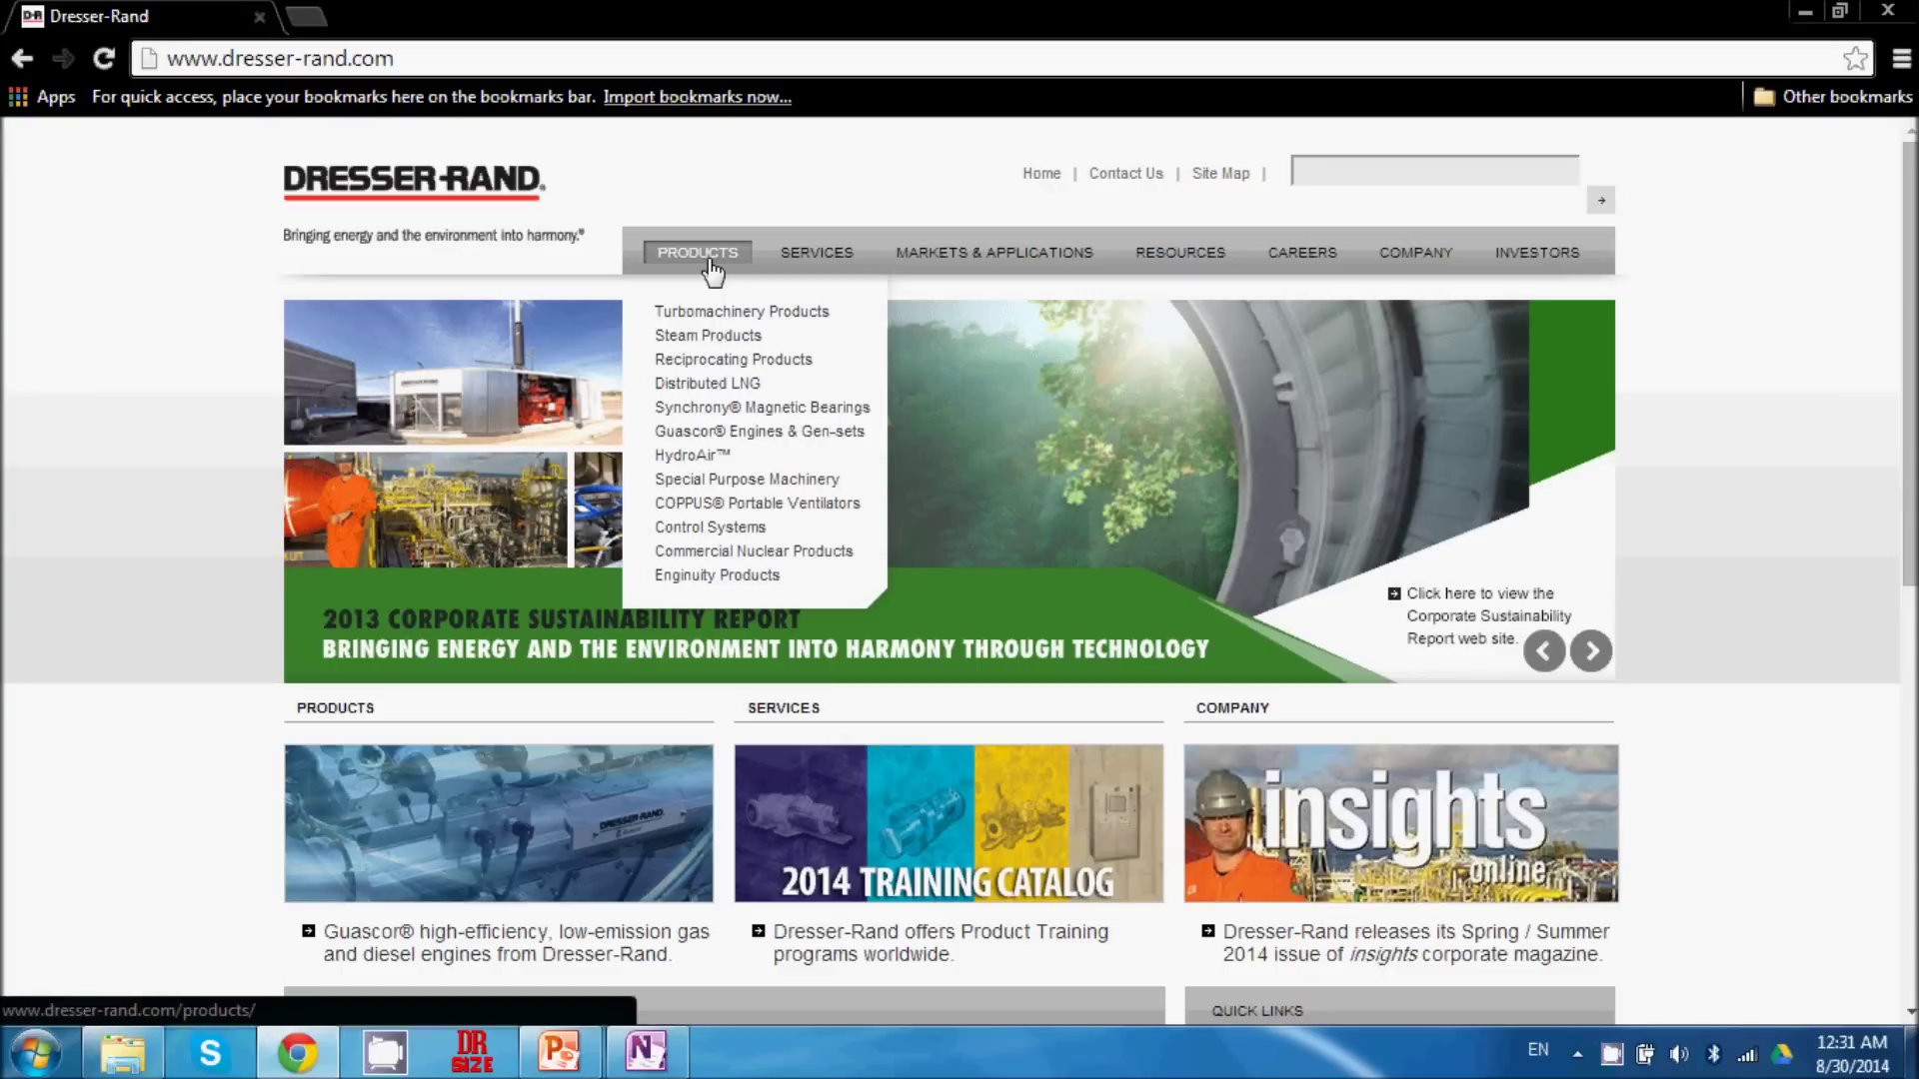
left_click(721, 356)
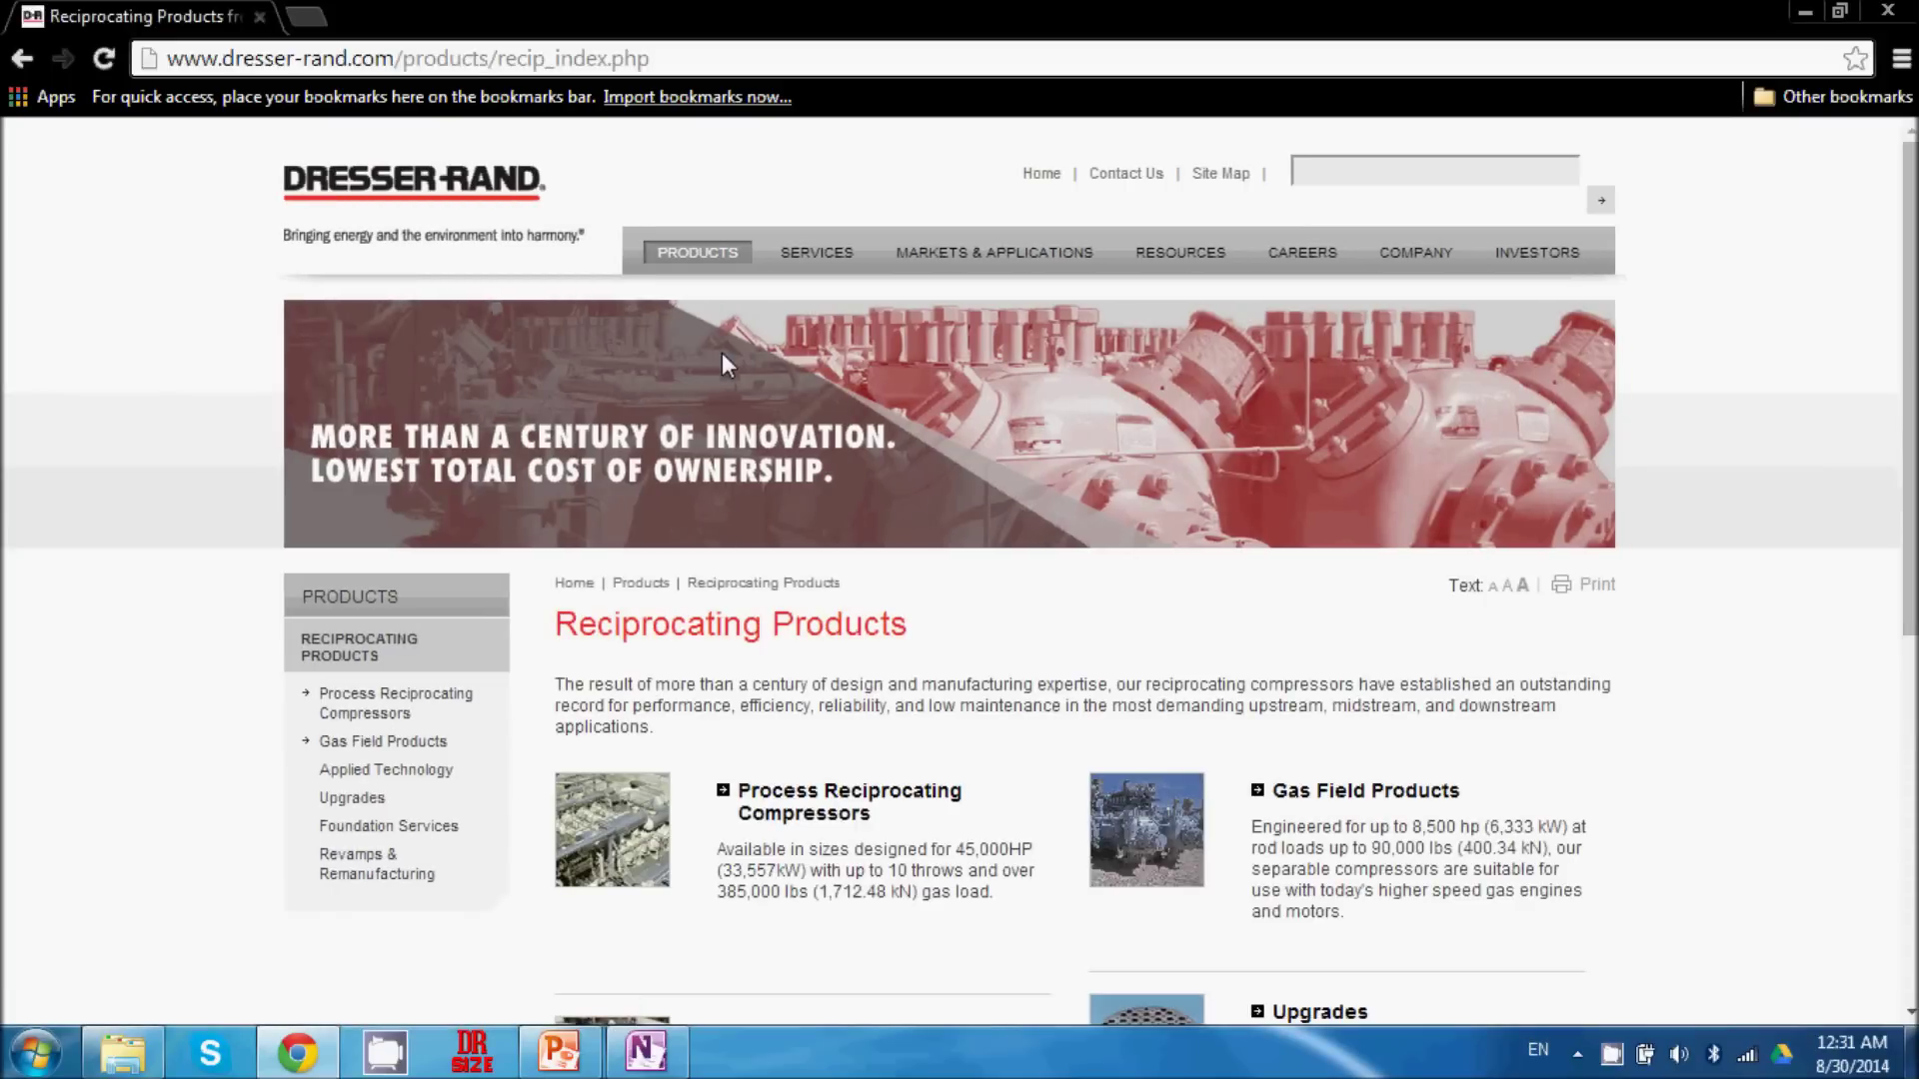
left_click(1364, 794)
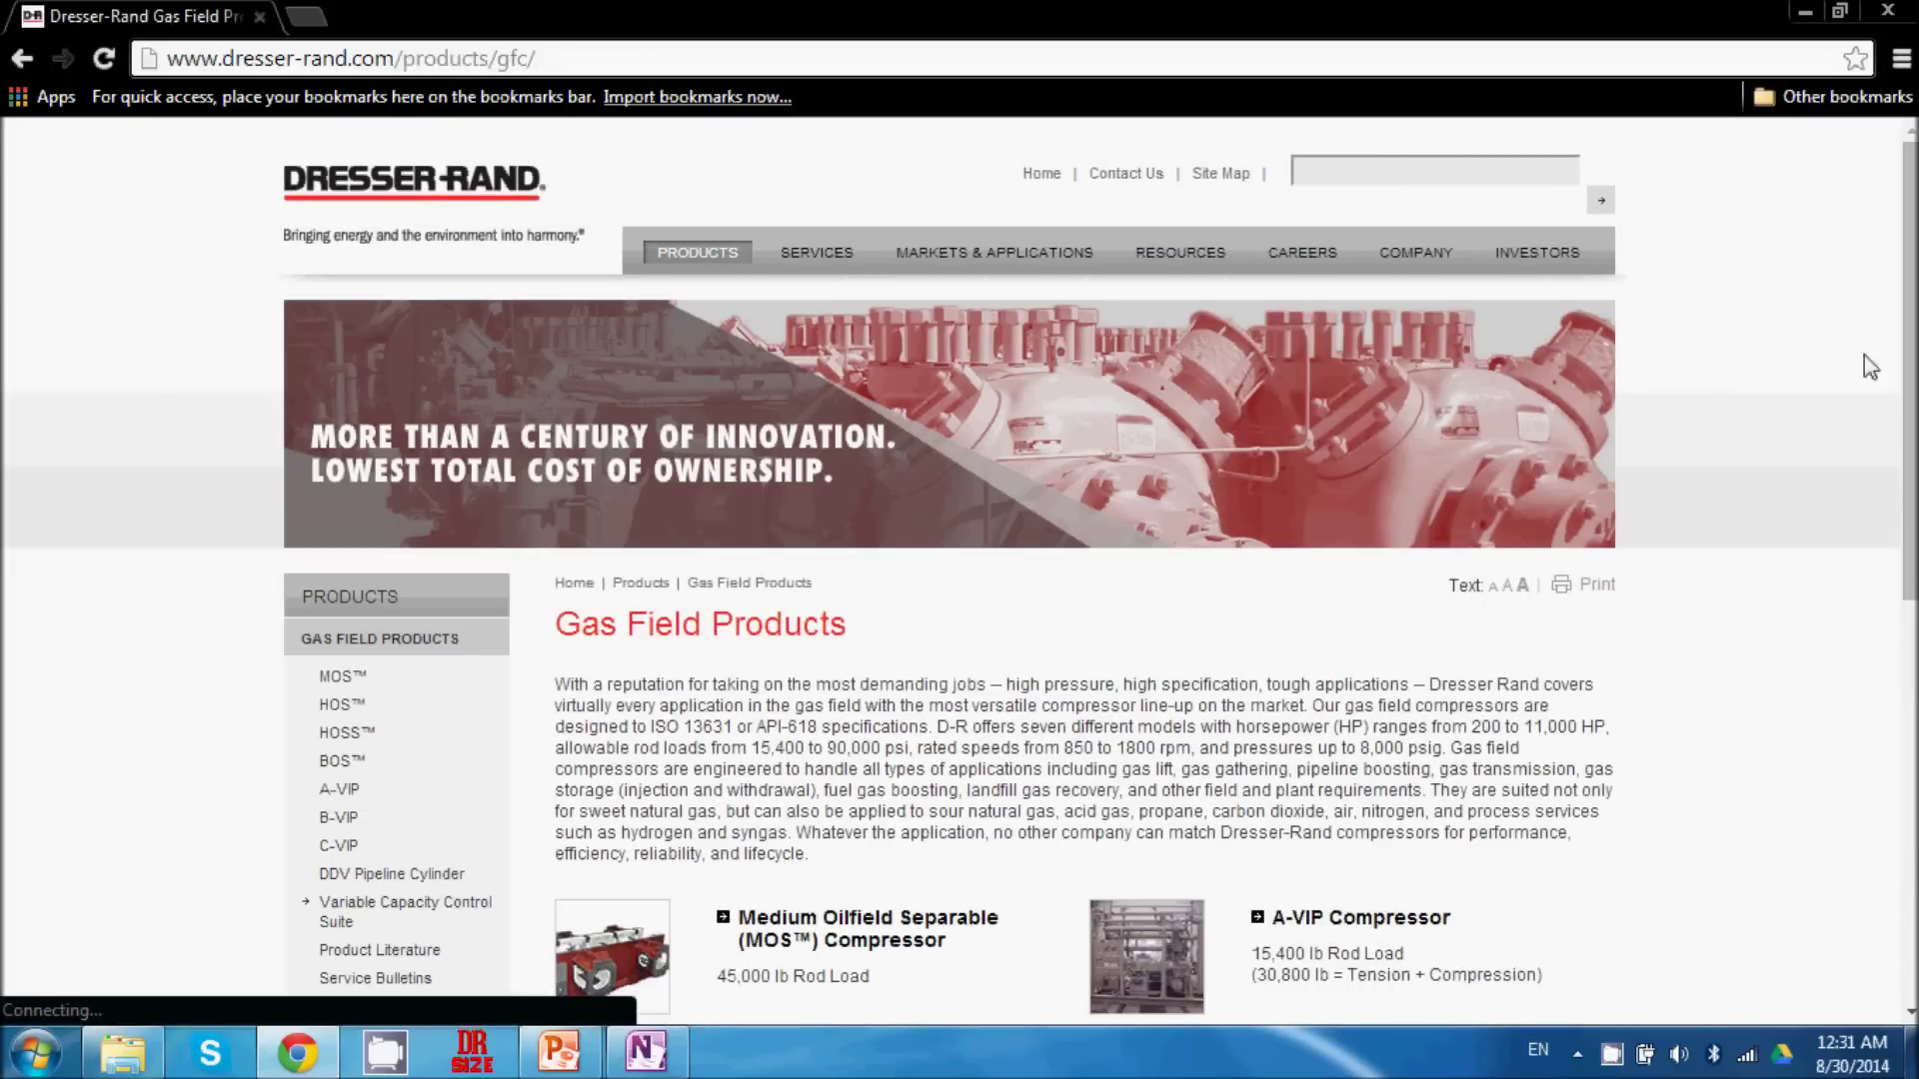
Open the Sizing & Performance page, view the D-R SIZE program features and V6.3 download link, and close the browser.
scroll(1869, 367, "down", 6)
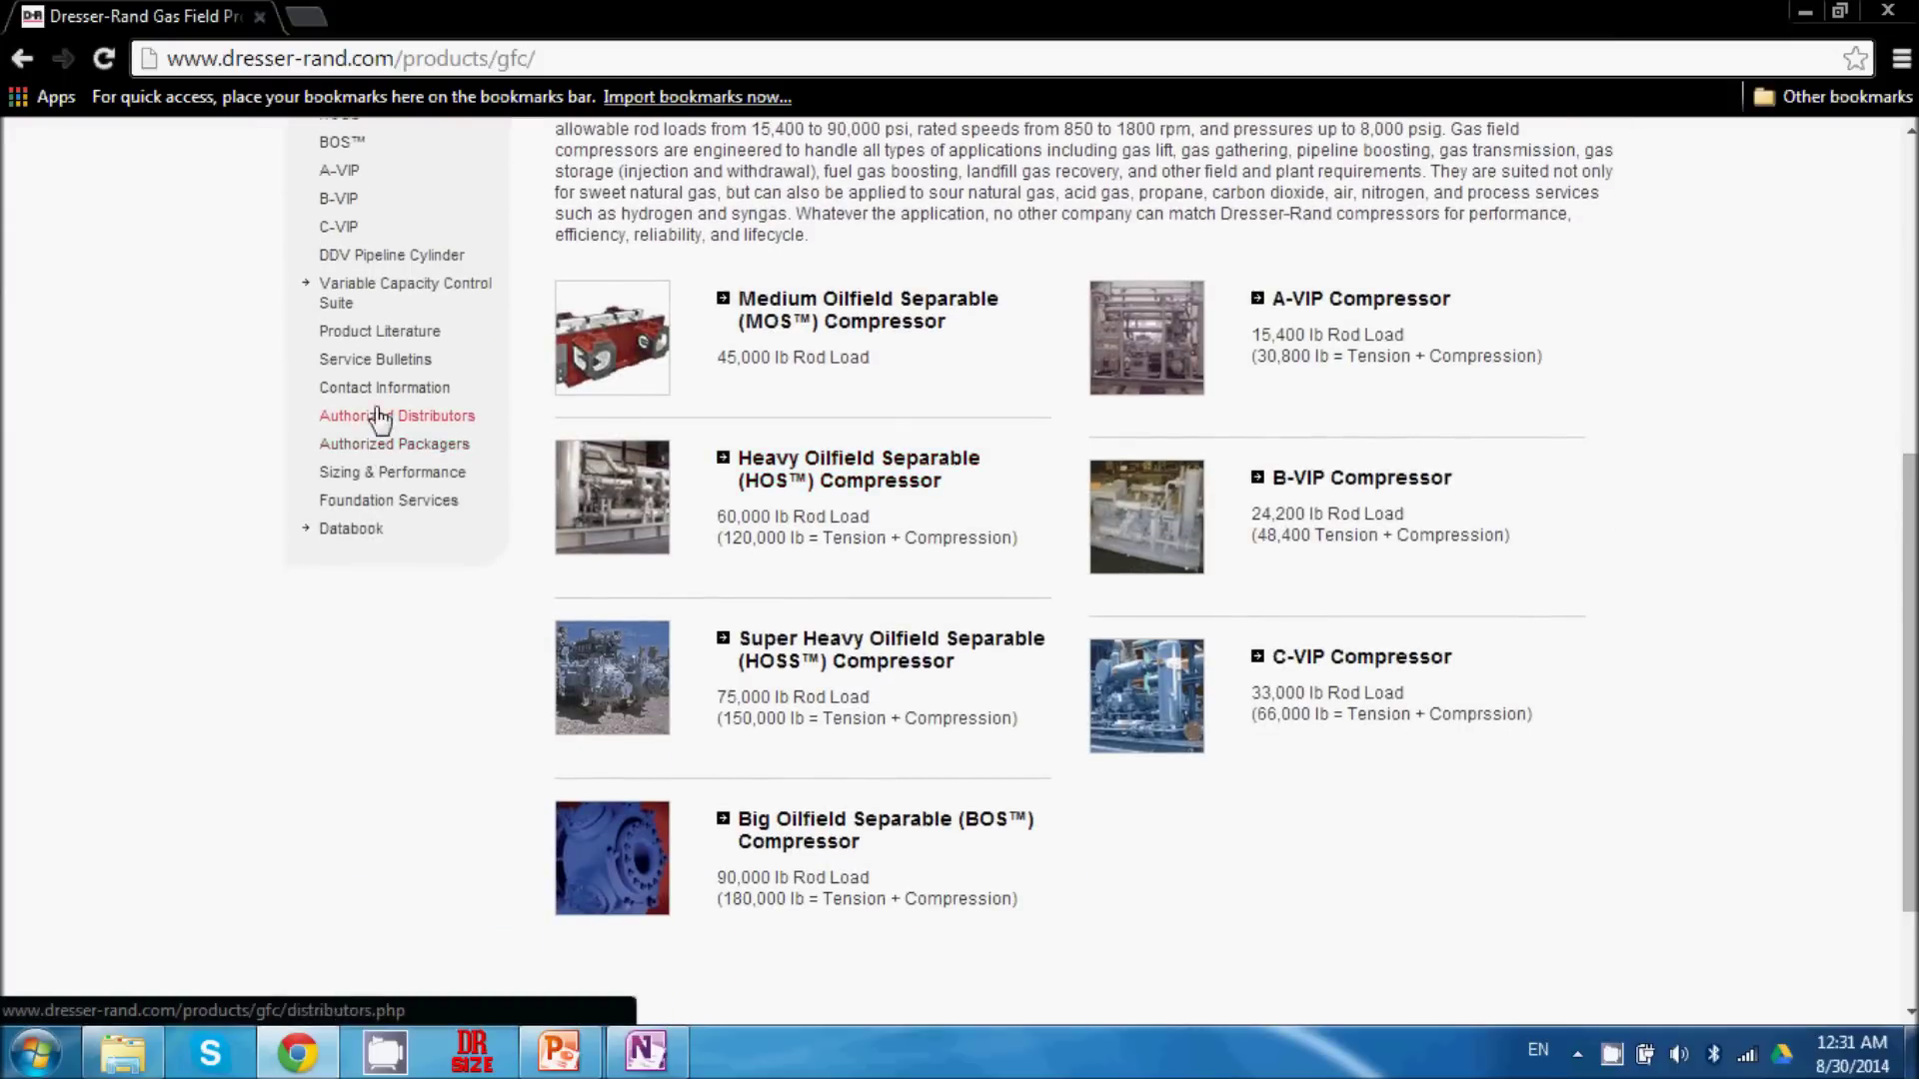
left_click(375, 475)
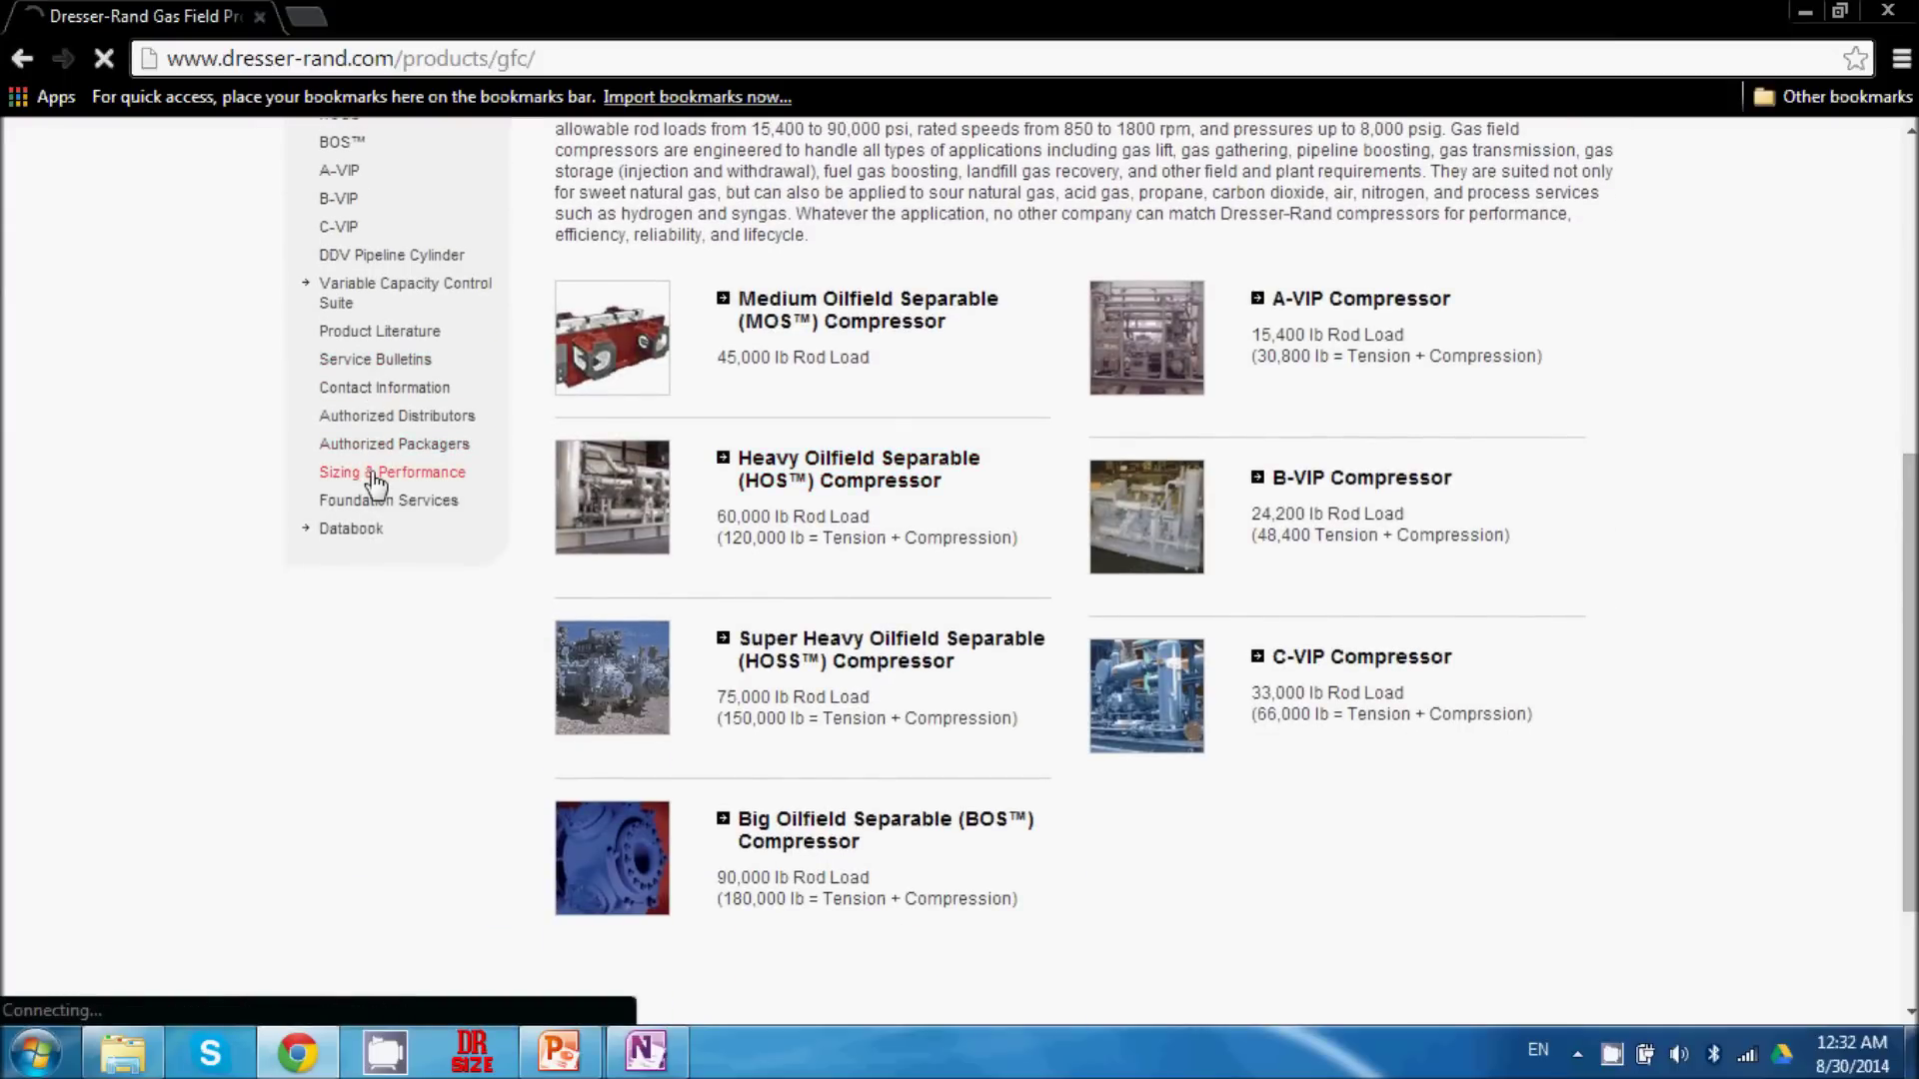
scroll(375, 483, "down", 2)
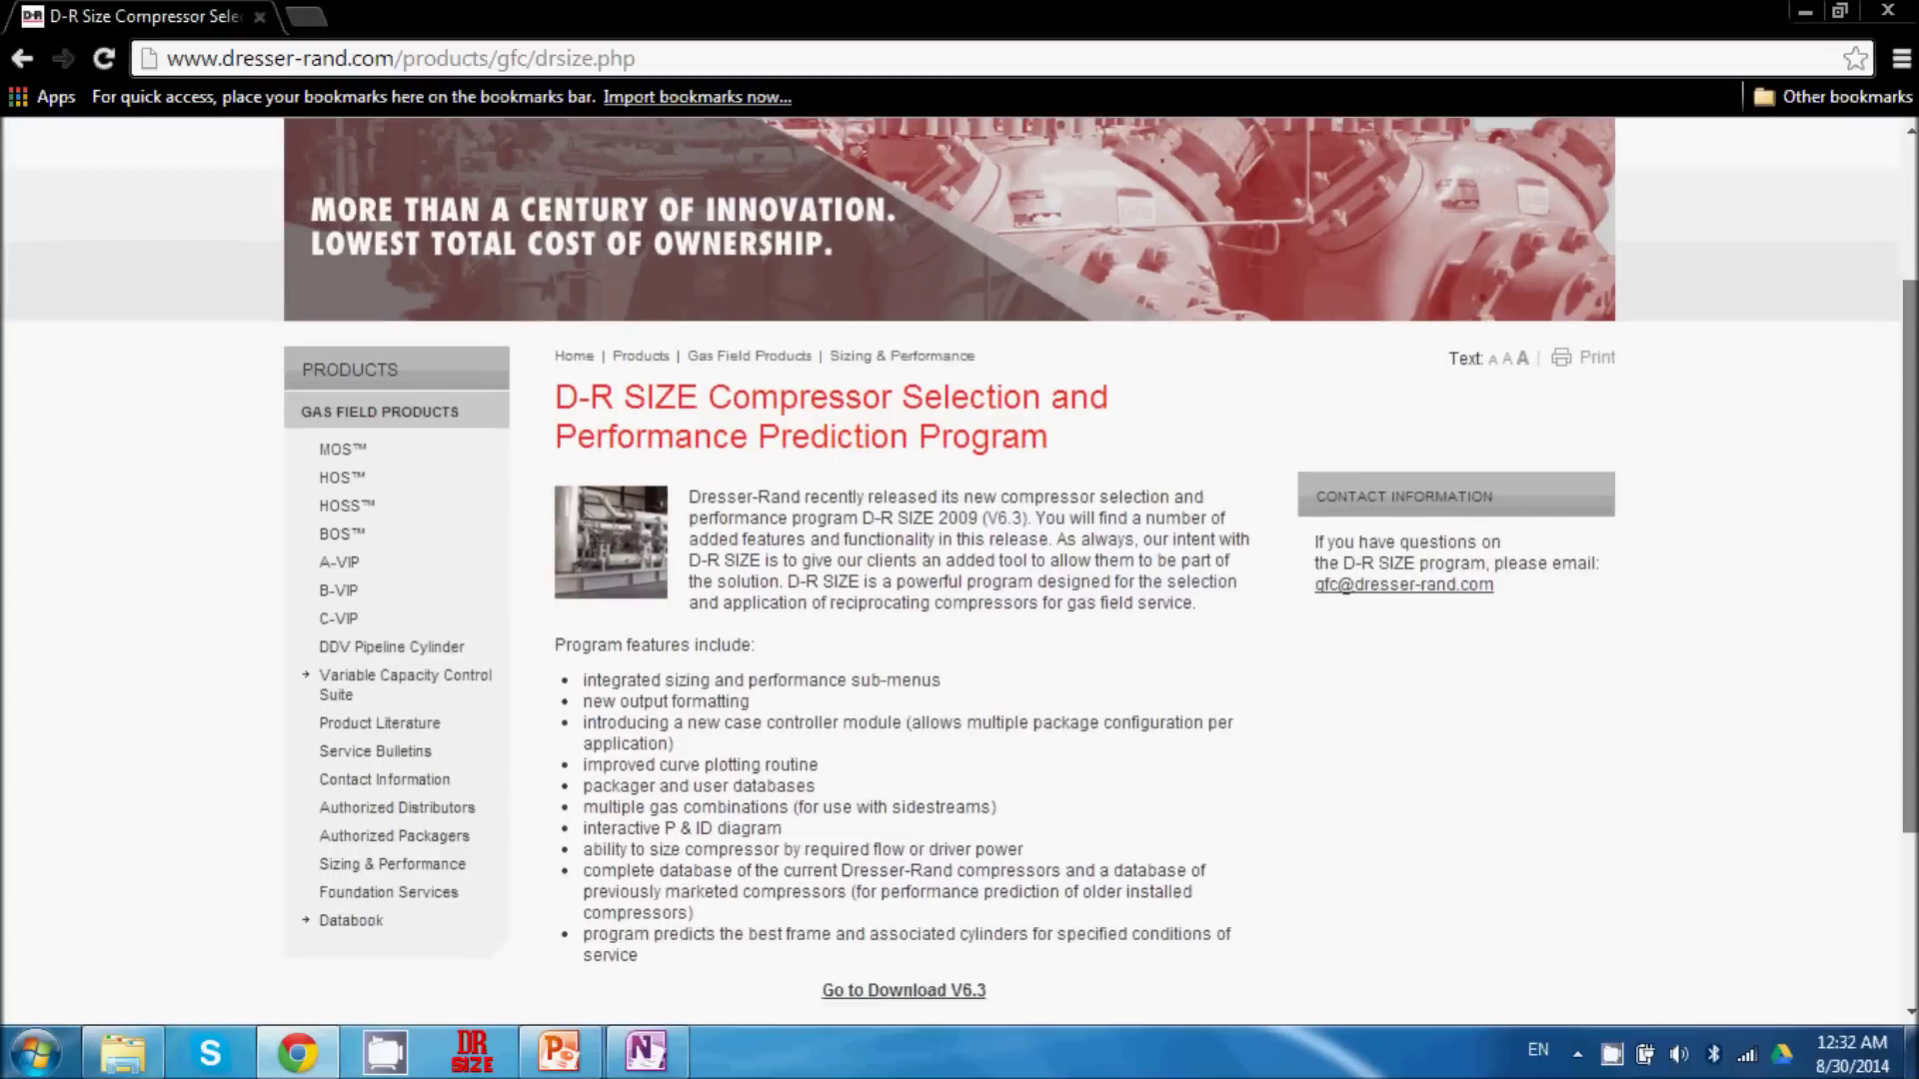
scroll(1704, 540, "down", 2)
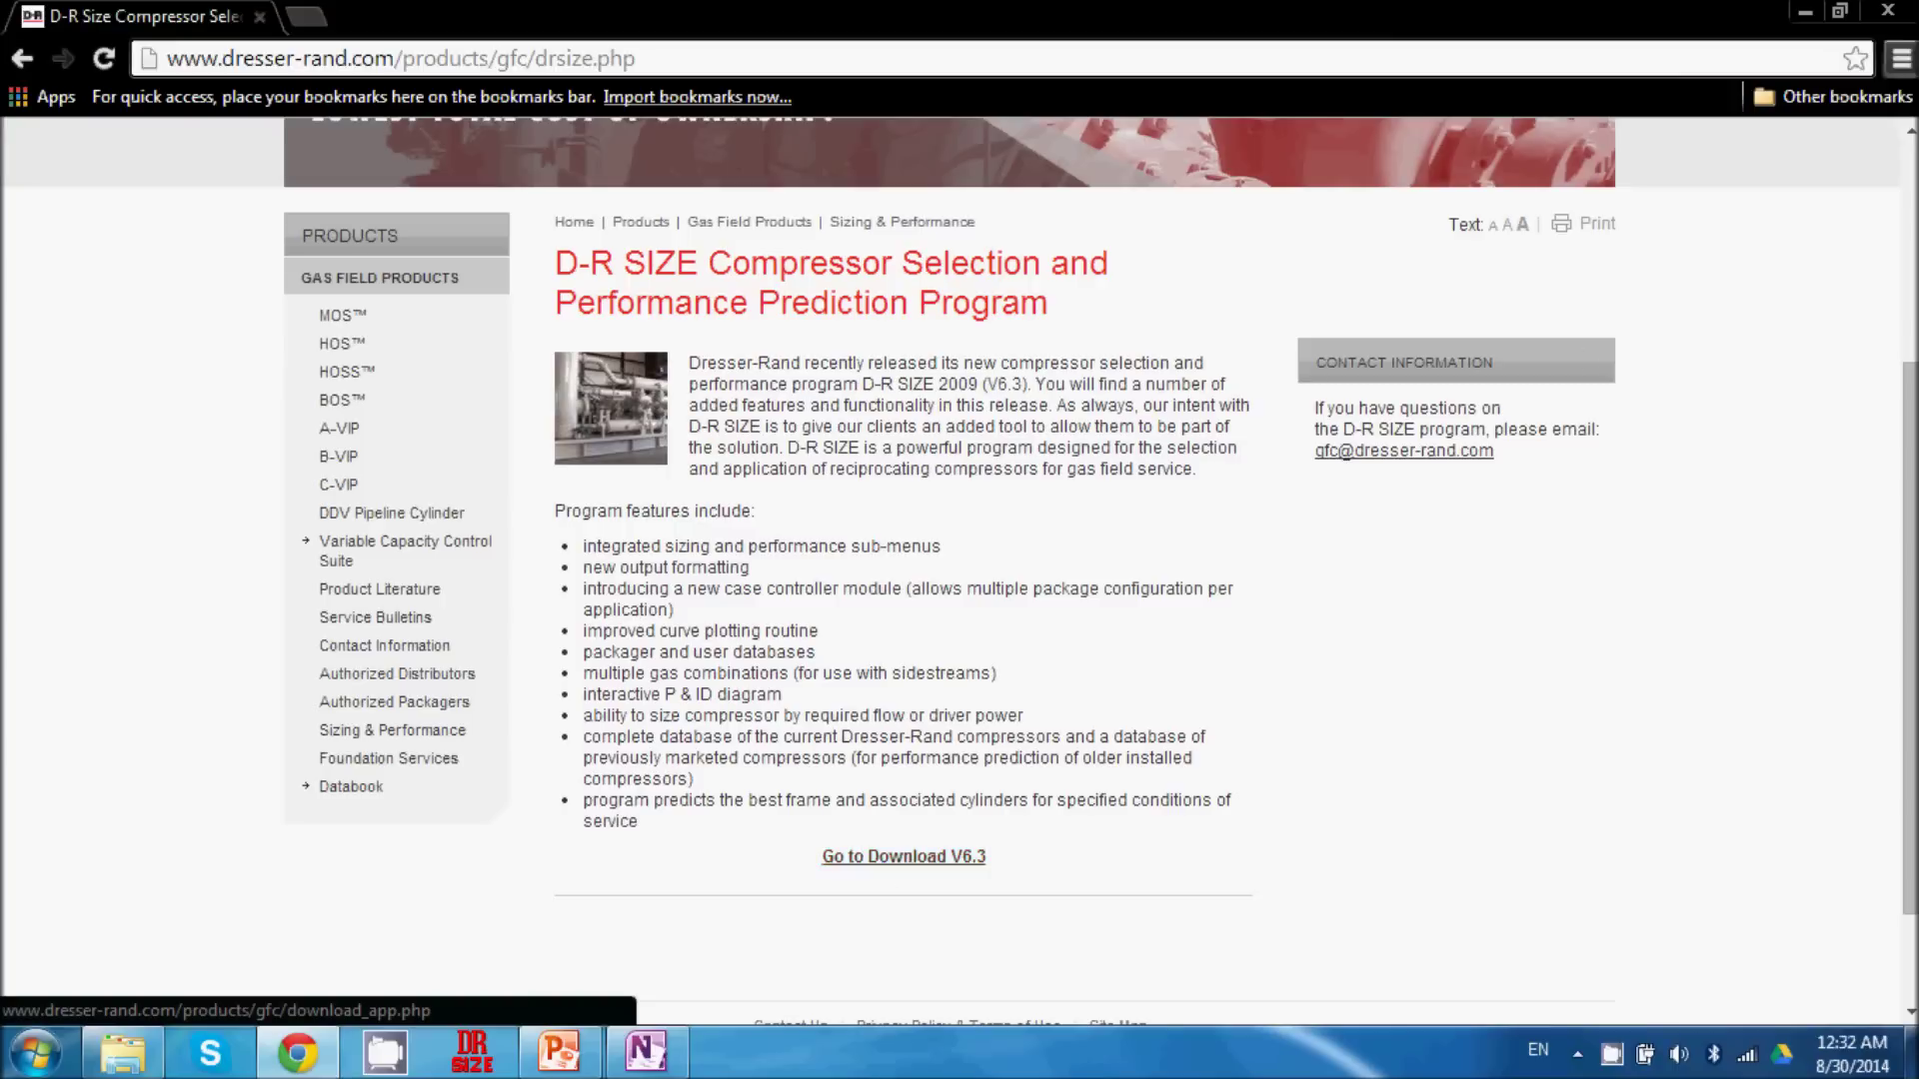
left_click(1887, 10)
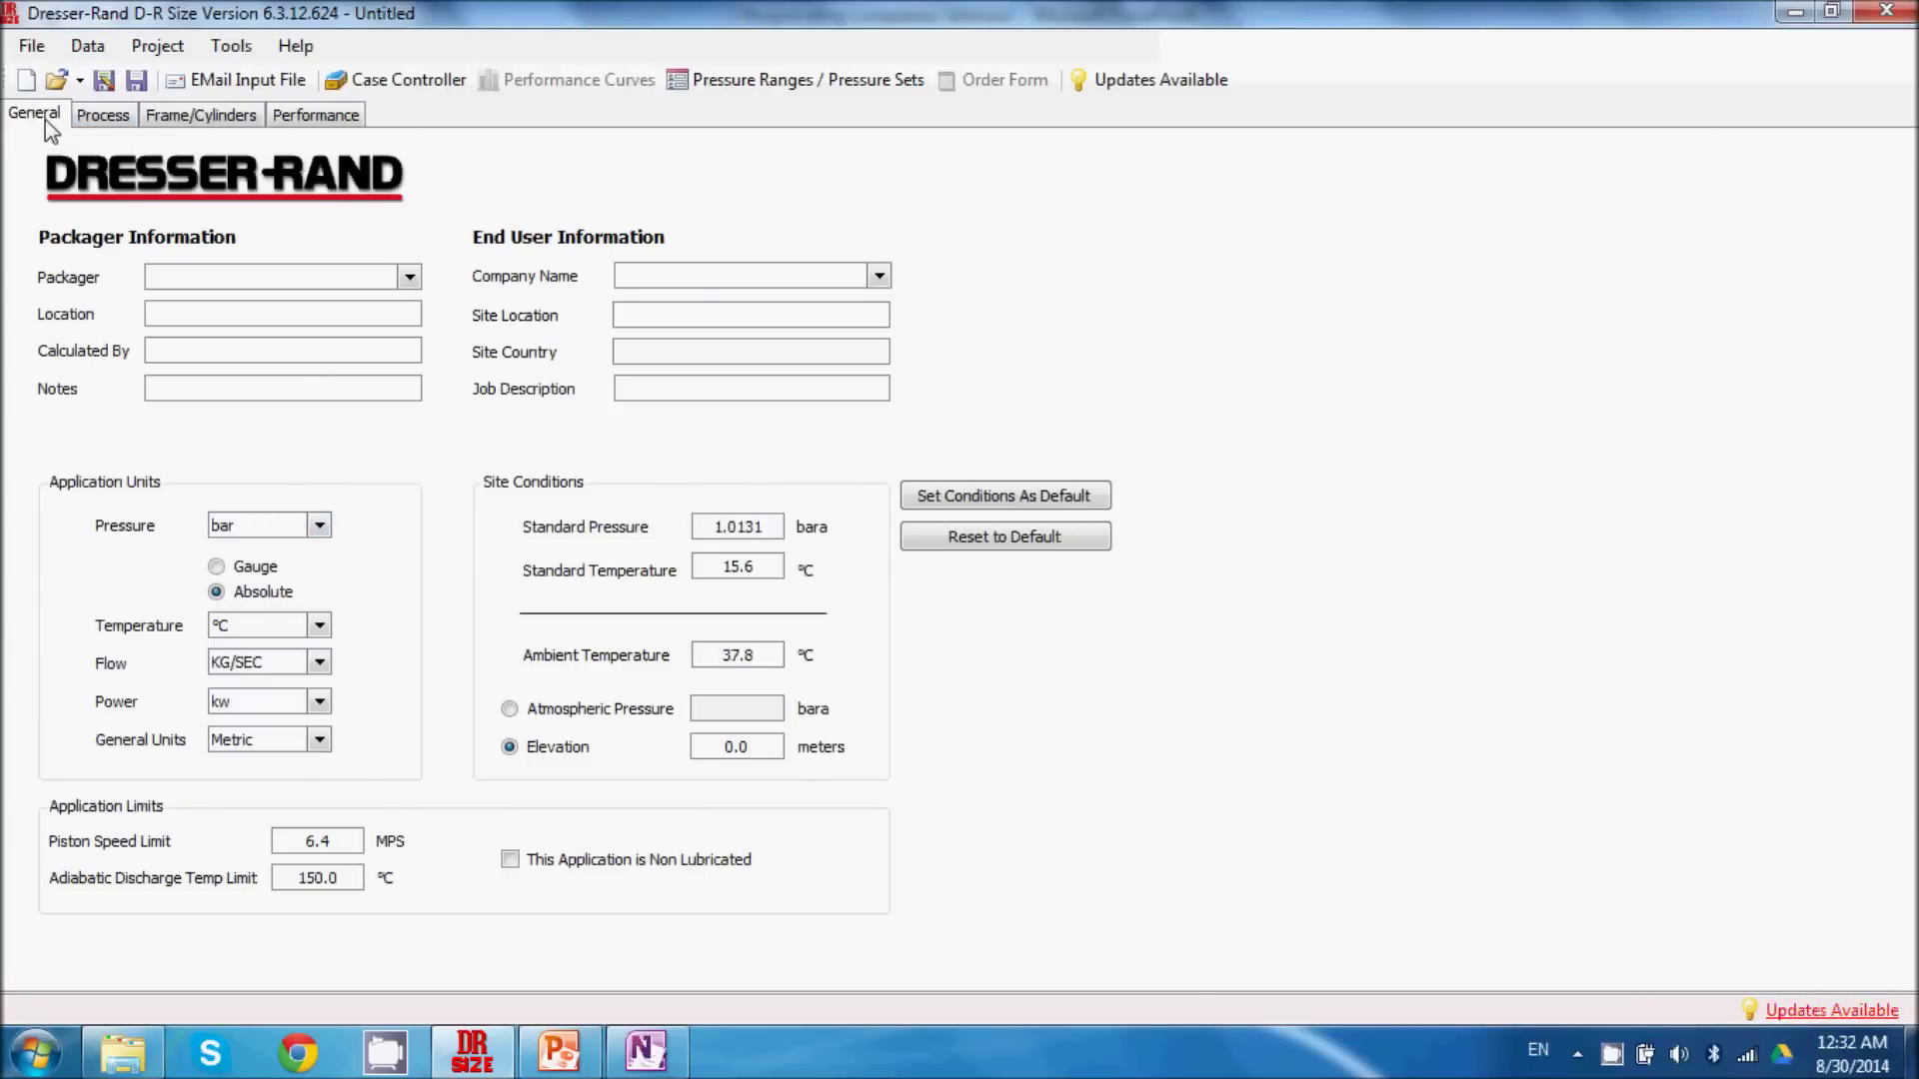
Look through the Process, Frame/Cylinders and Performance sections of D-R Size and return to the General section.
left_click(101, 118)
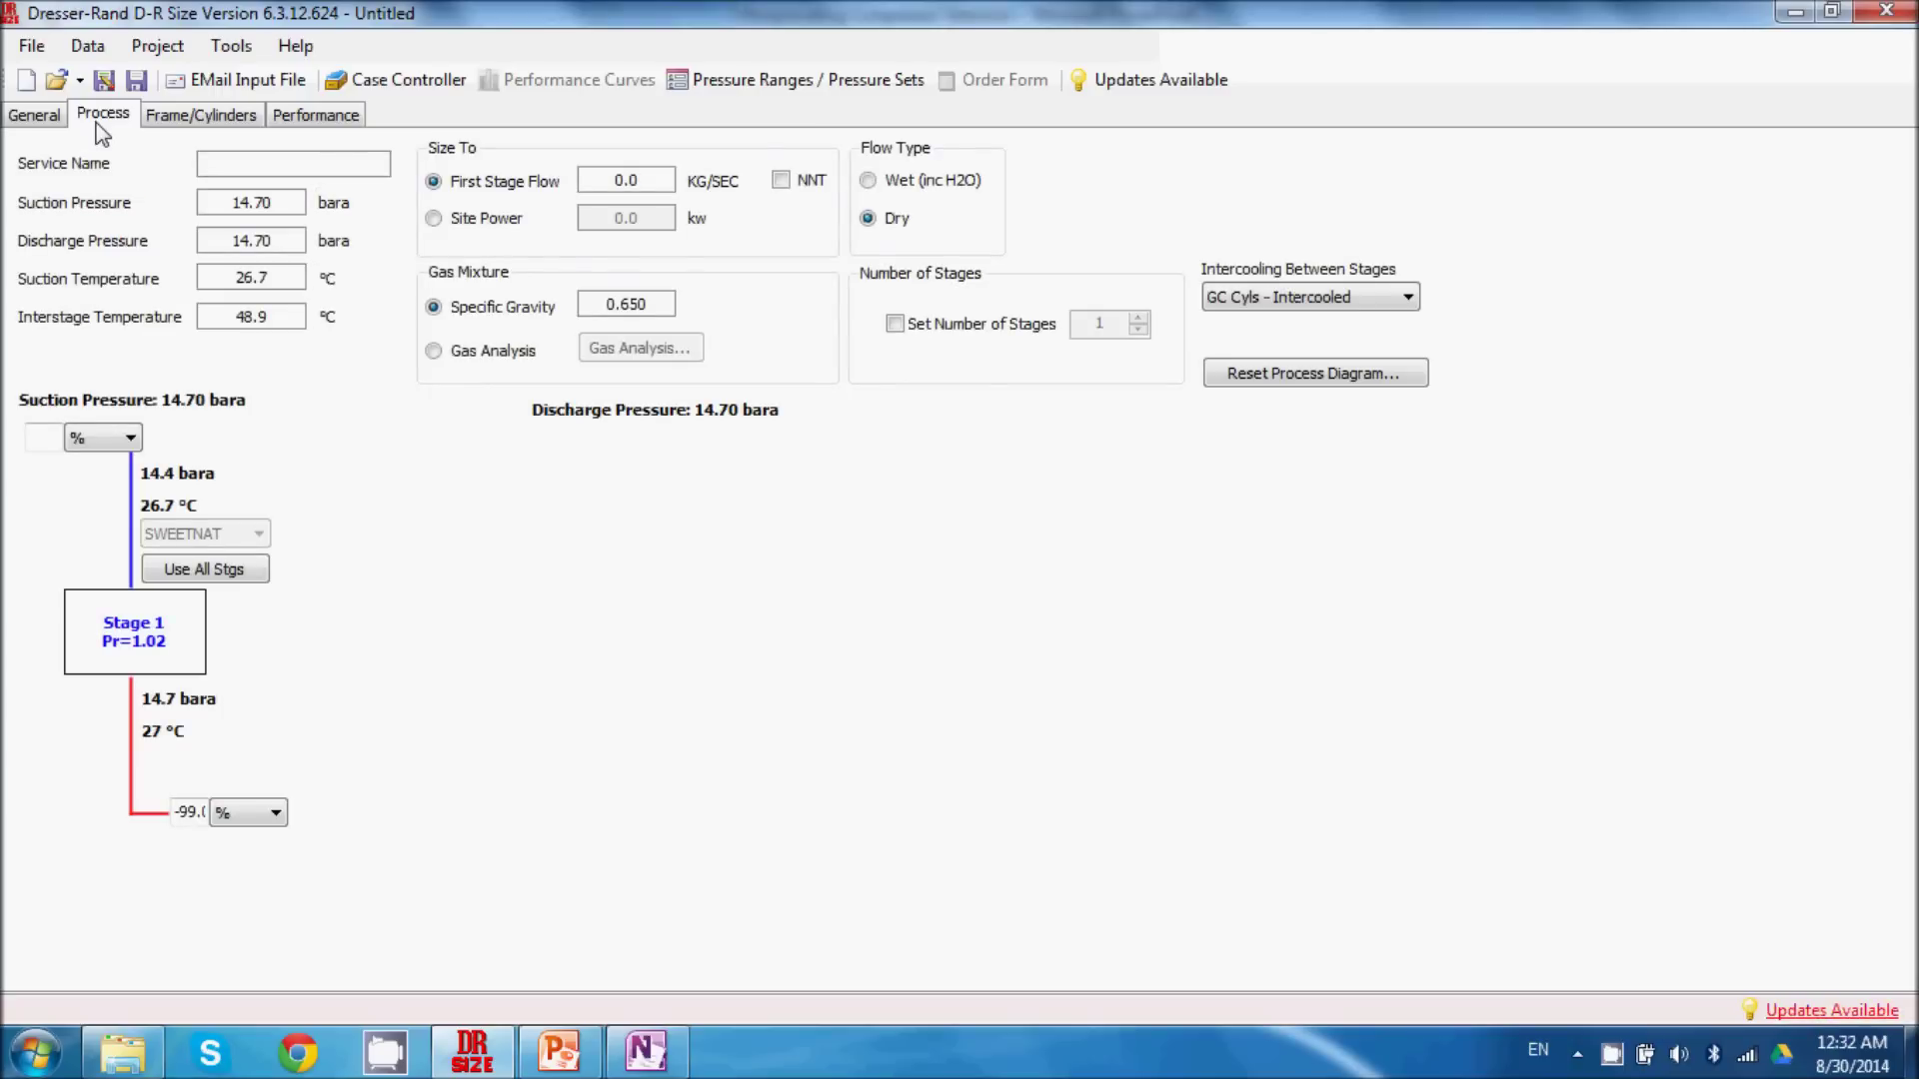
left_click(183, 117)
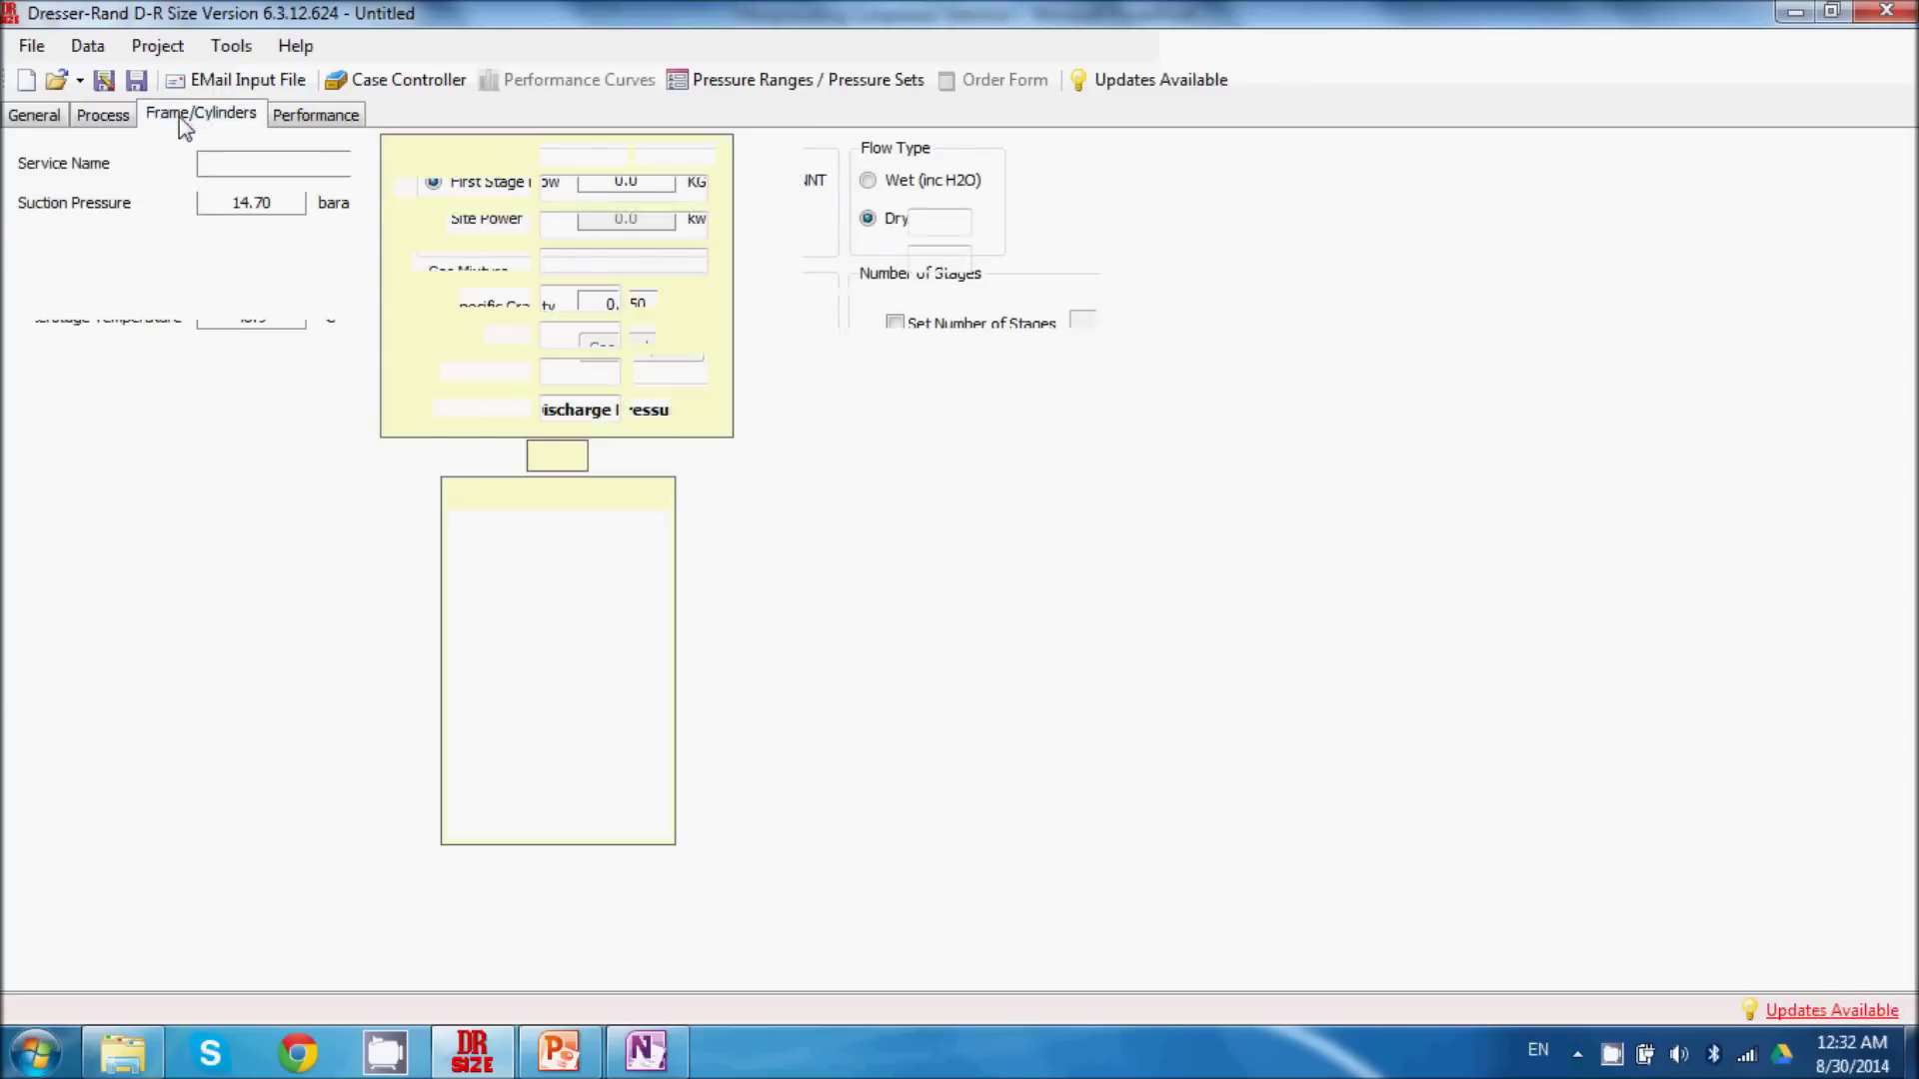
left_click(293, 122)
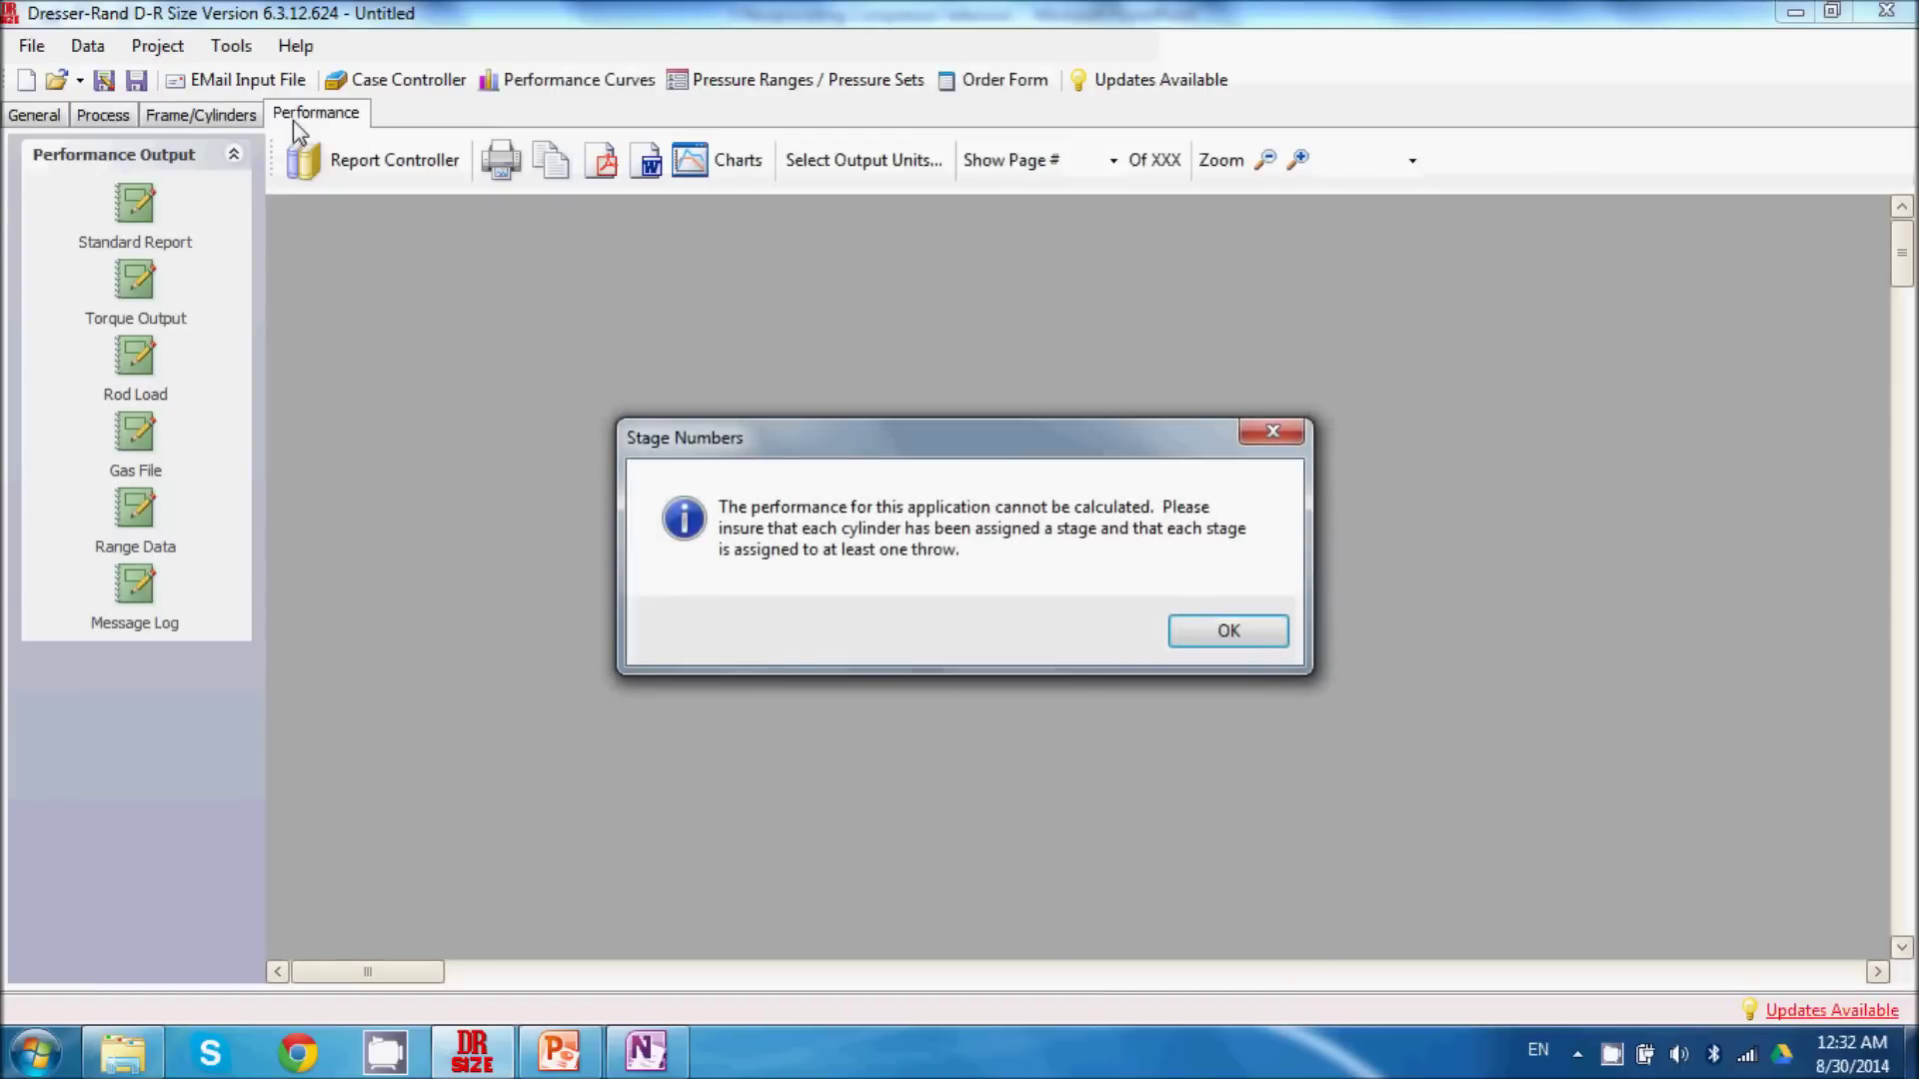
left_click(1222, 632)
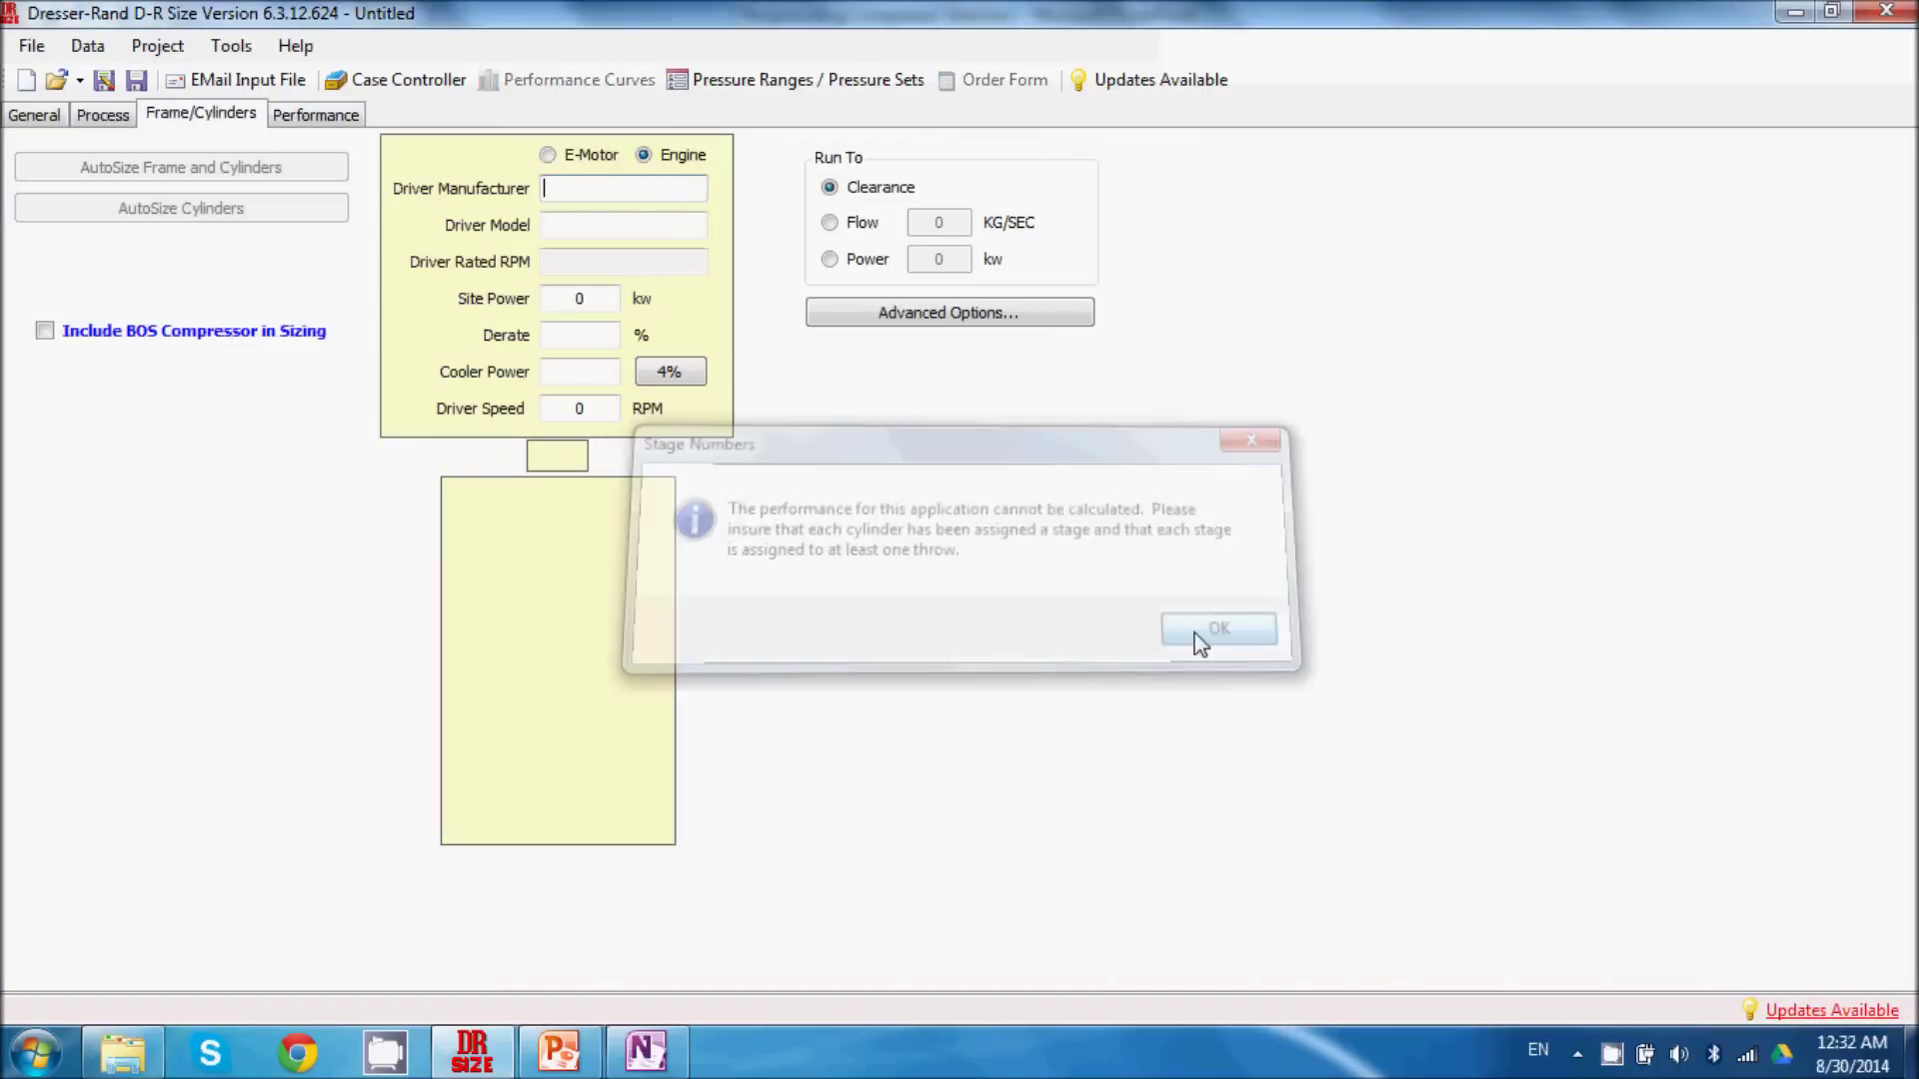
left_click(35, 118)
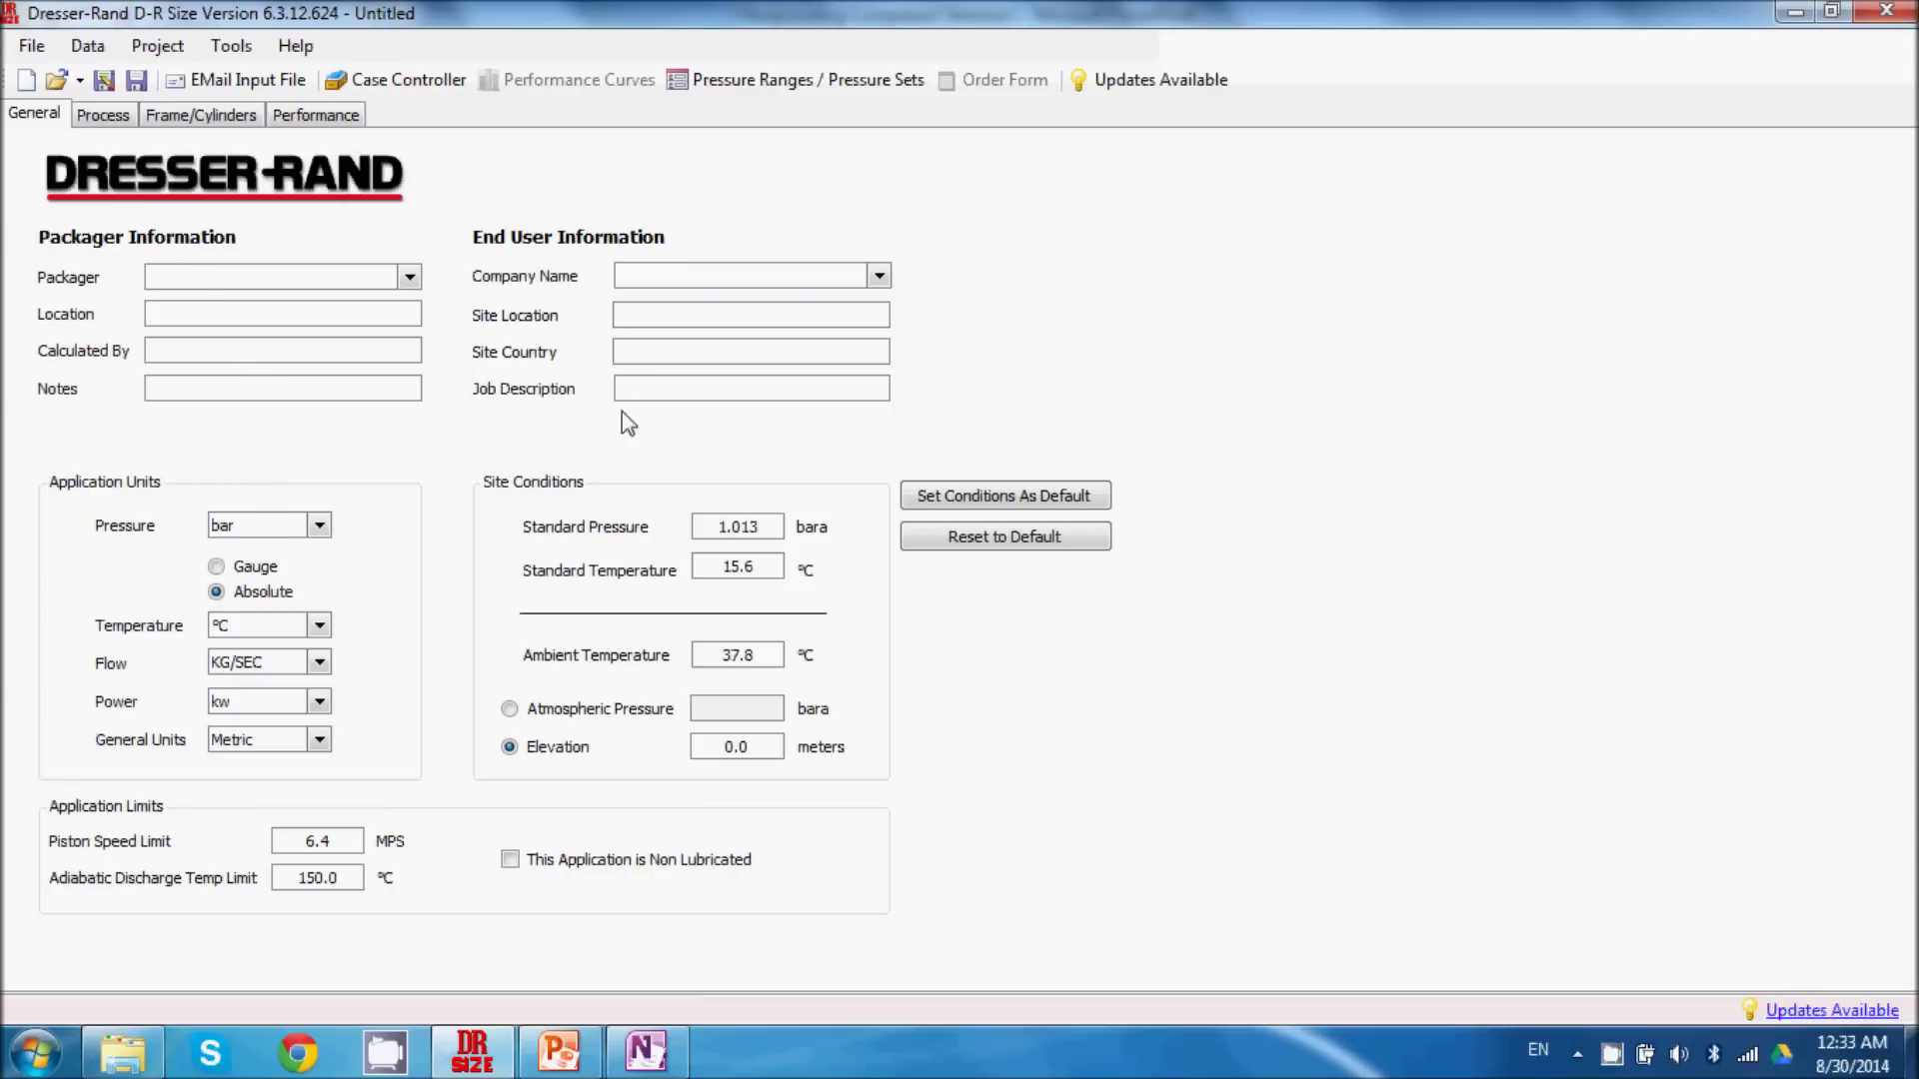
Choose bar as the application's pressure unit and °C as its temperature unit.
left_click(251, 526)
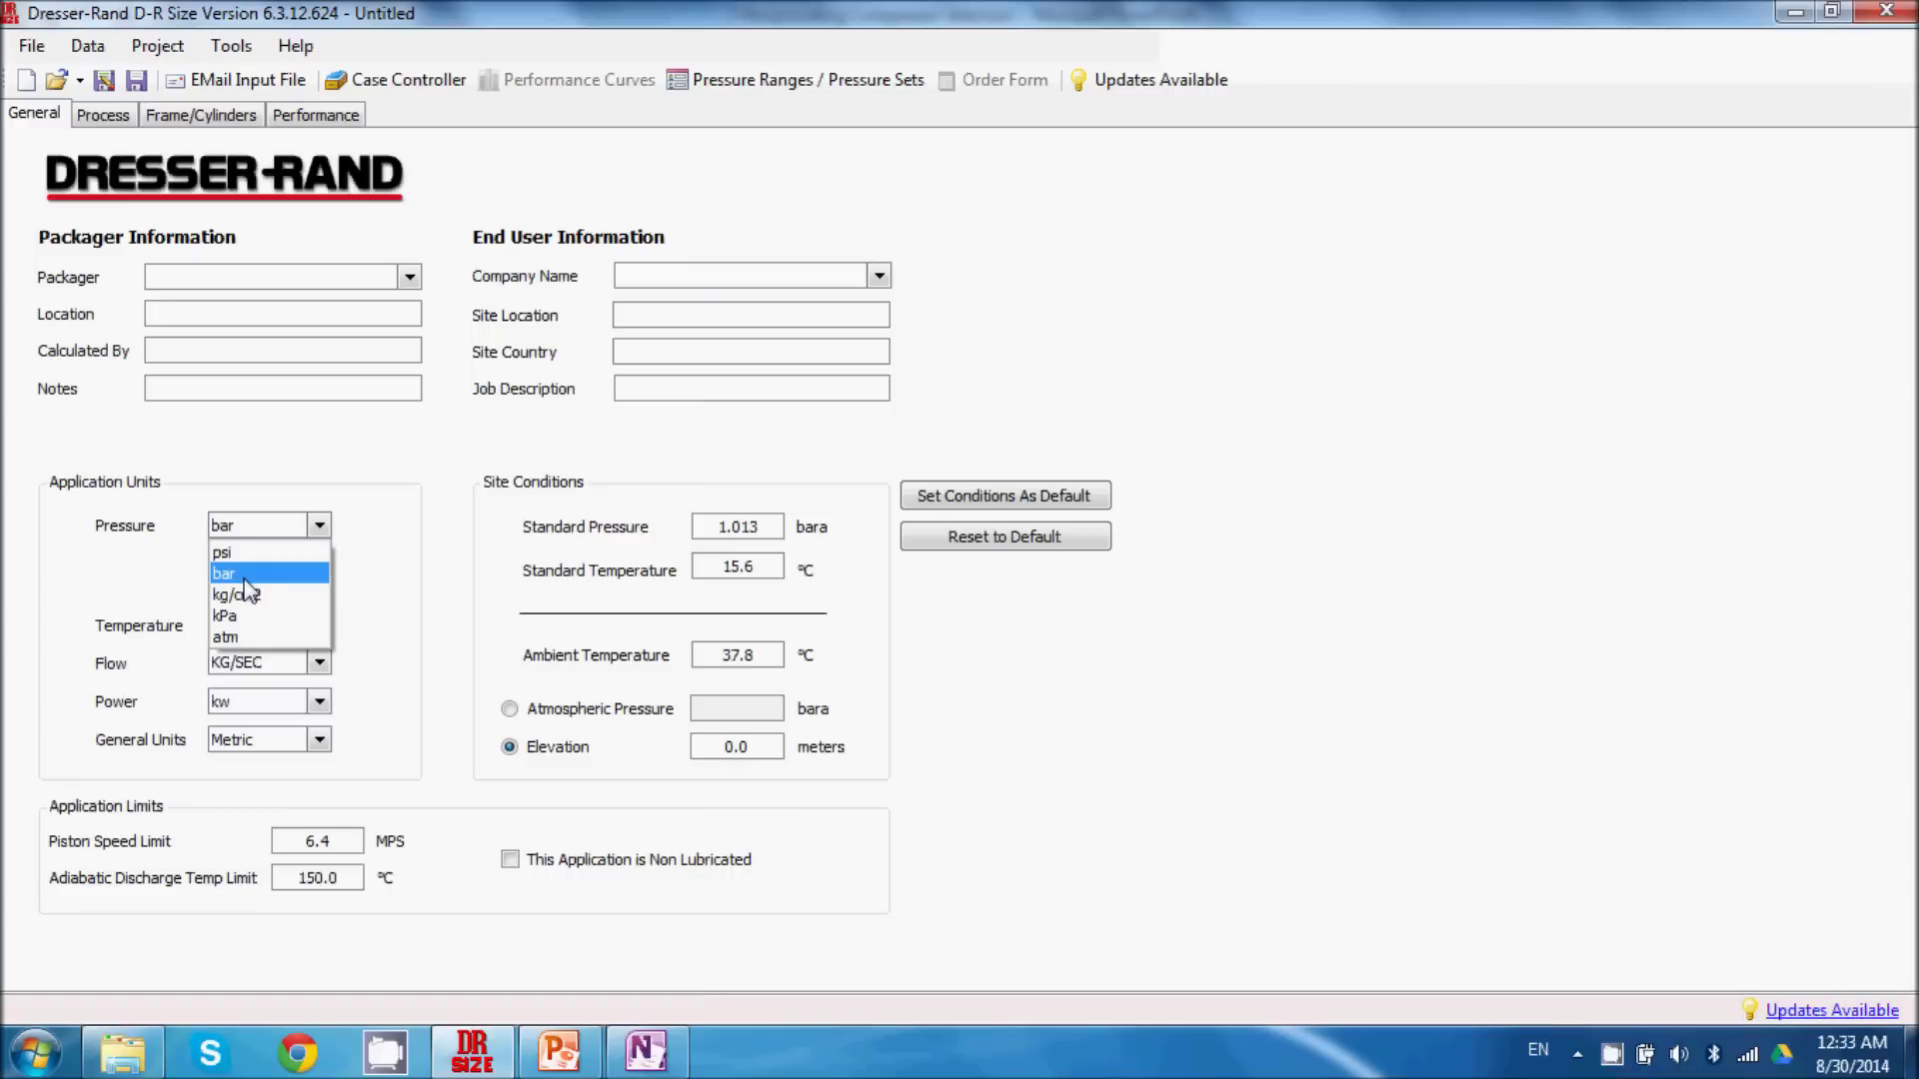
left_click(245, 578)
left_click(249, 595)
left_click(257, 628)
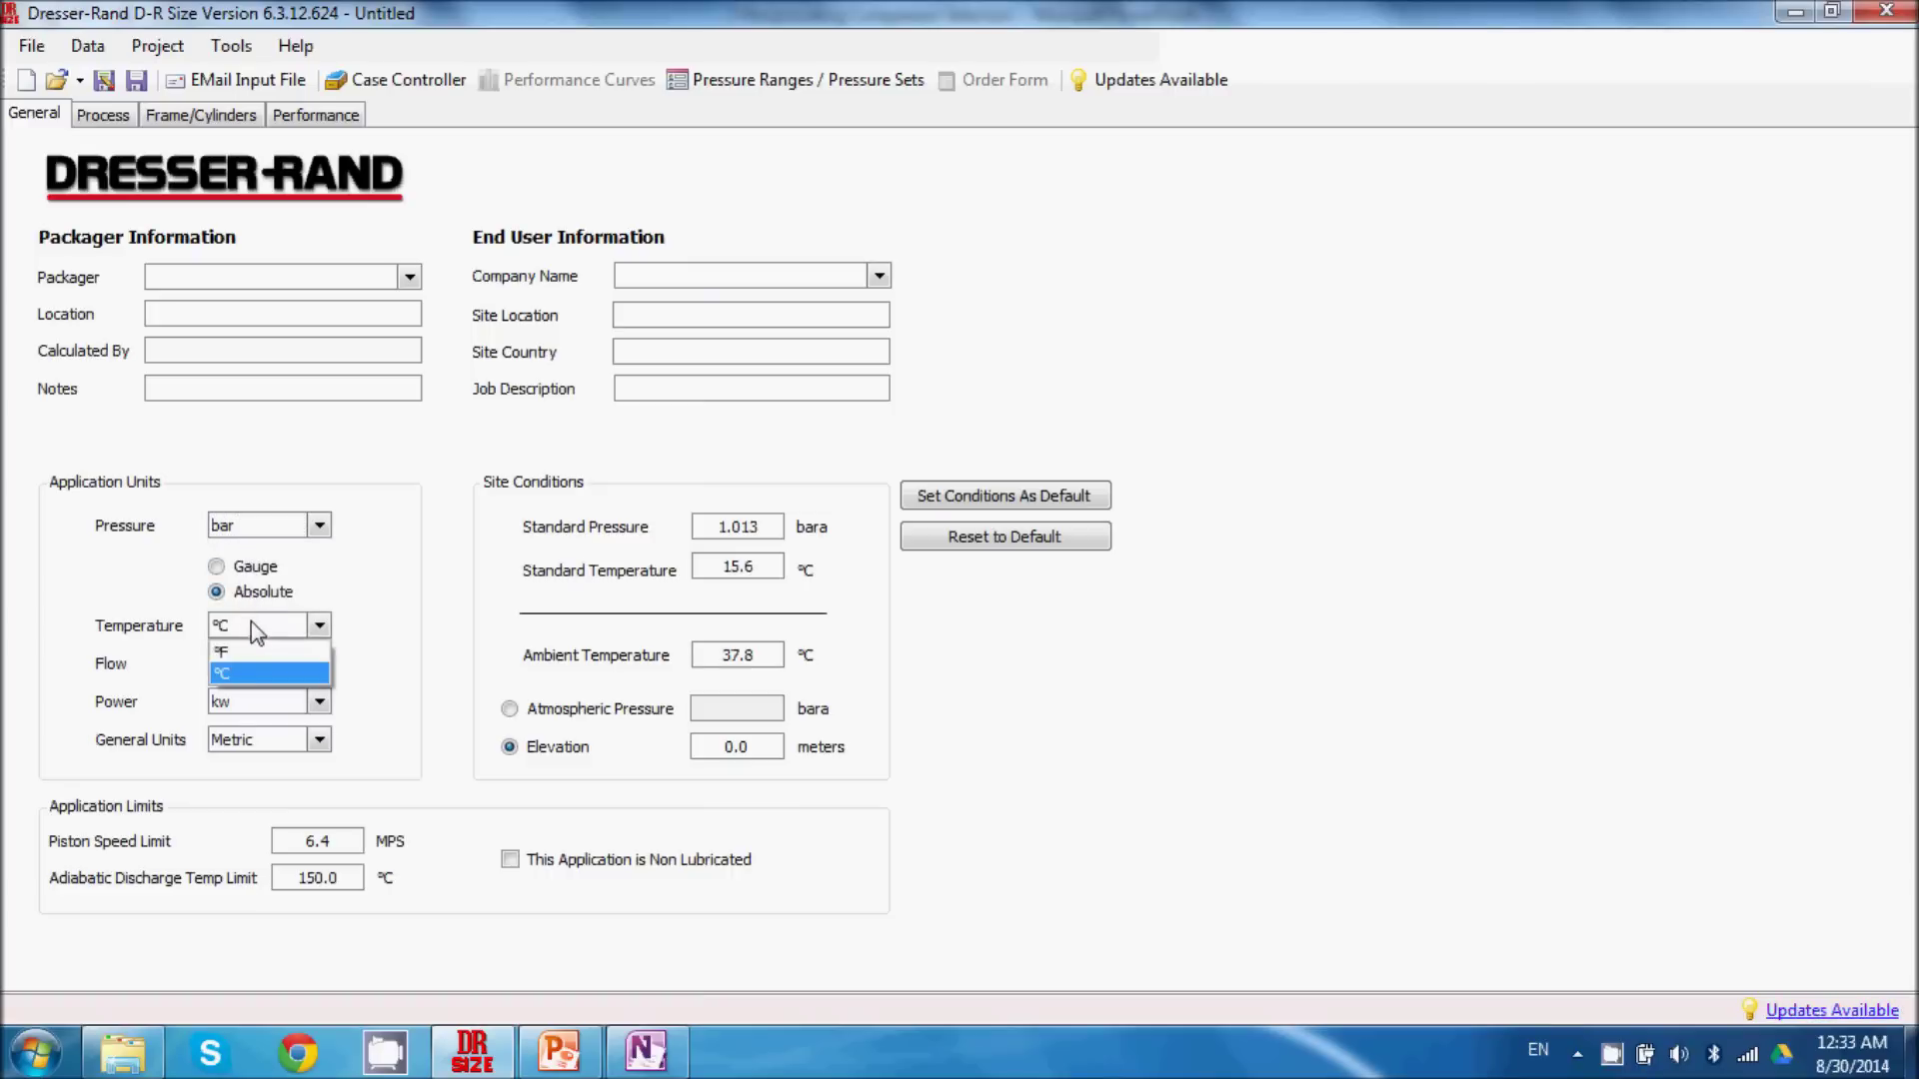
left_click(260, 630)
Choose KG/SEC for flow, kw for power and Metric for the general units.
left_click(262, 662)
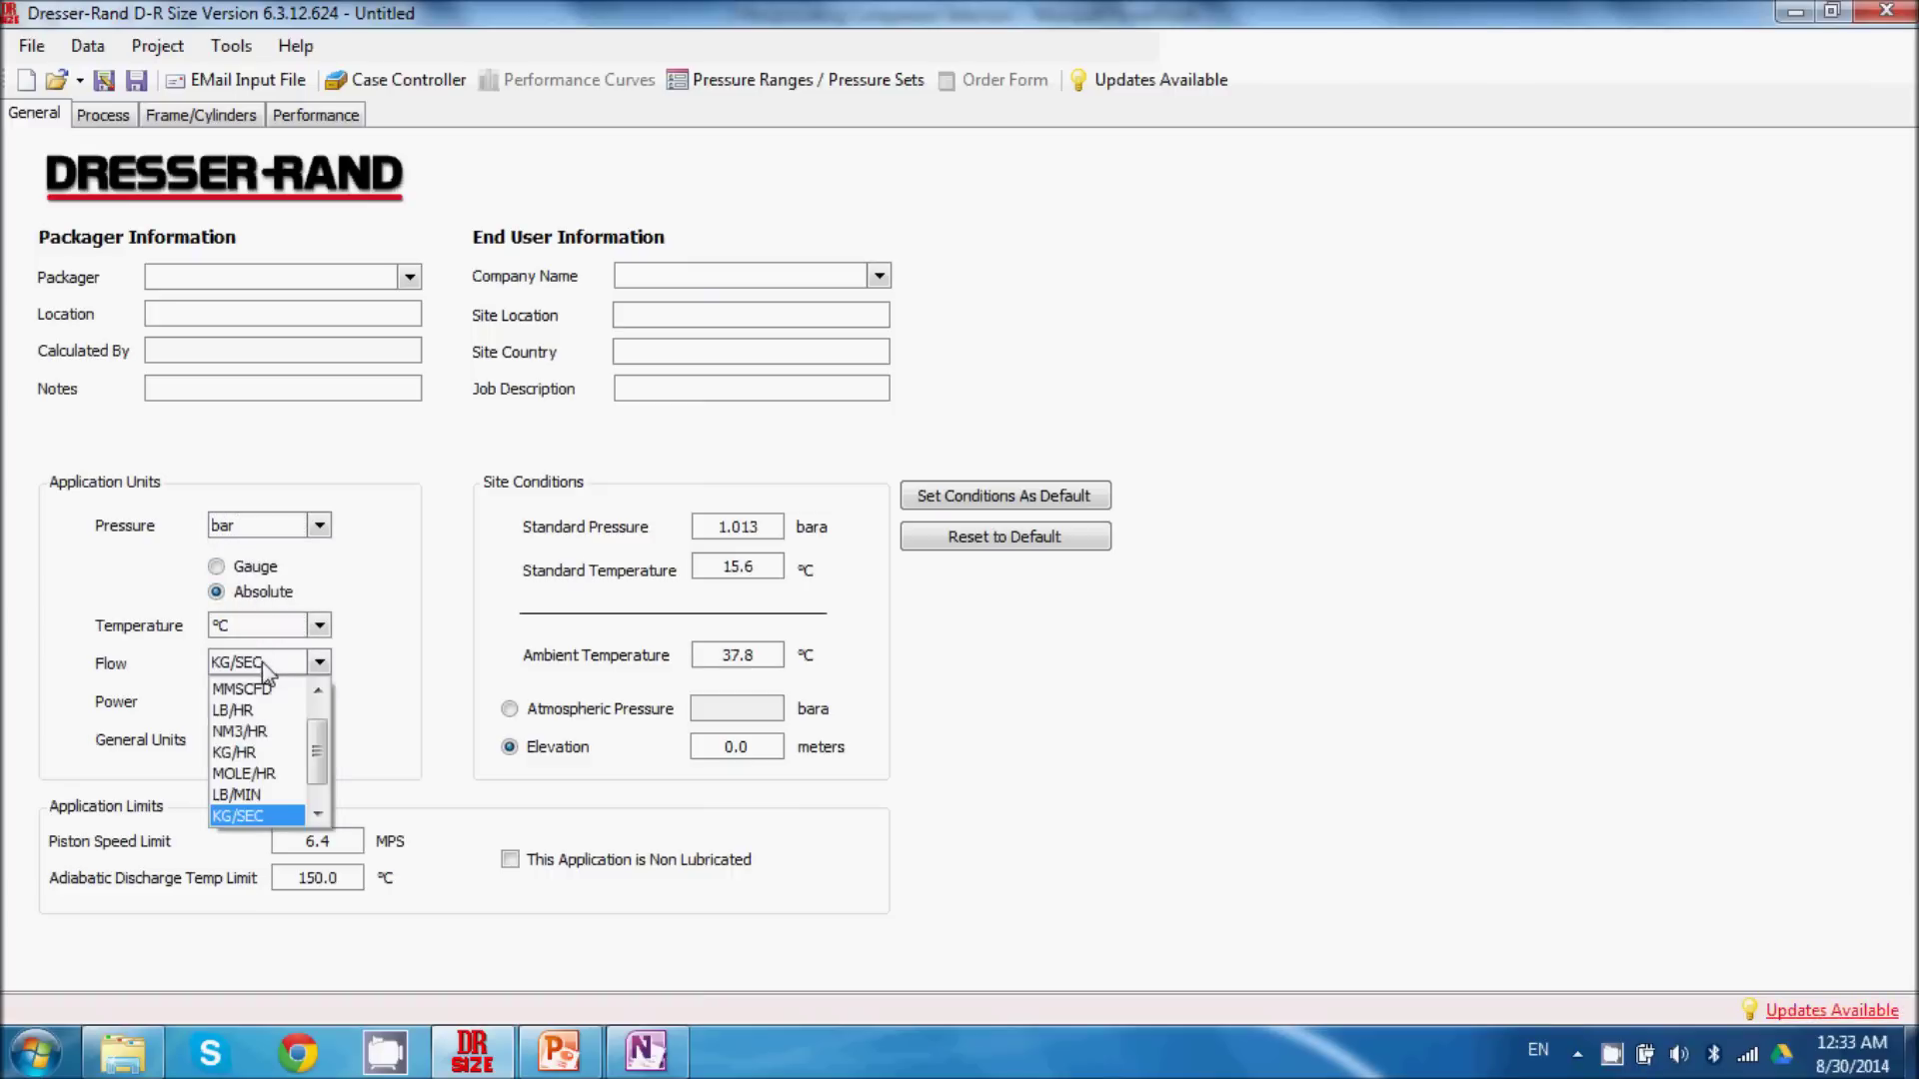
left_click(249, 814)
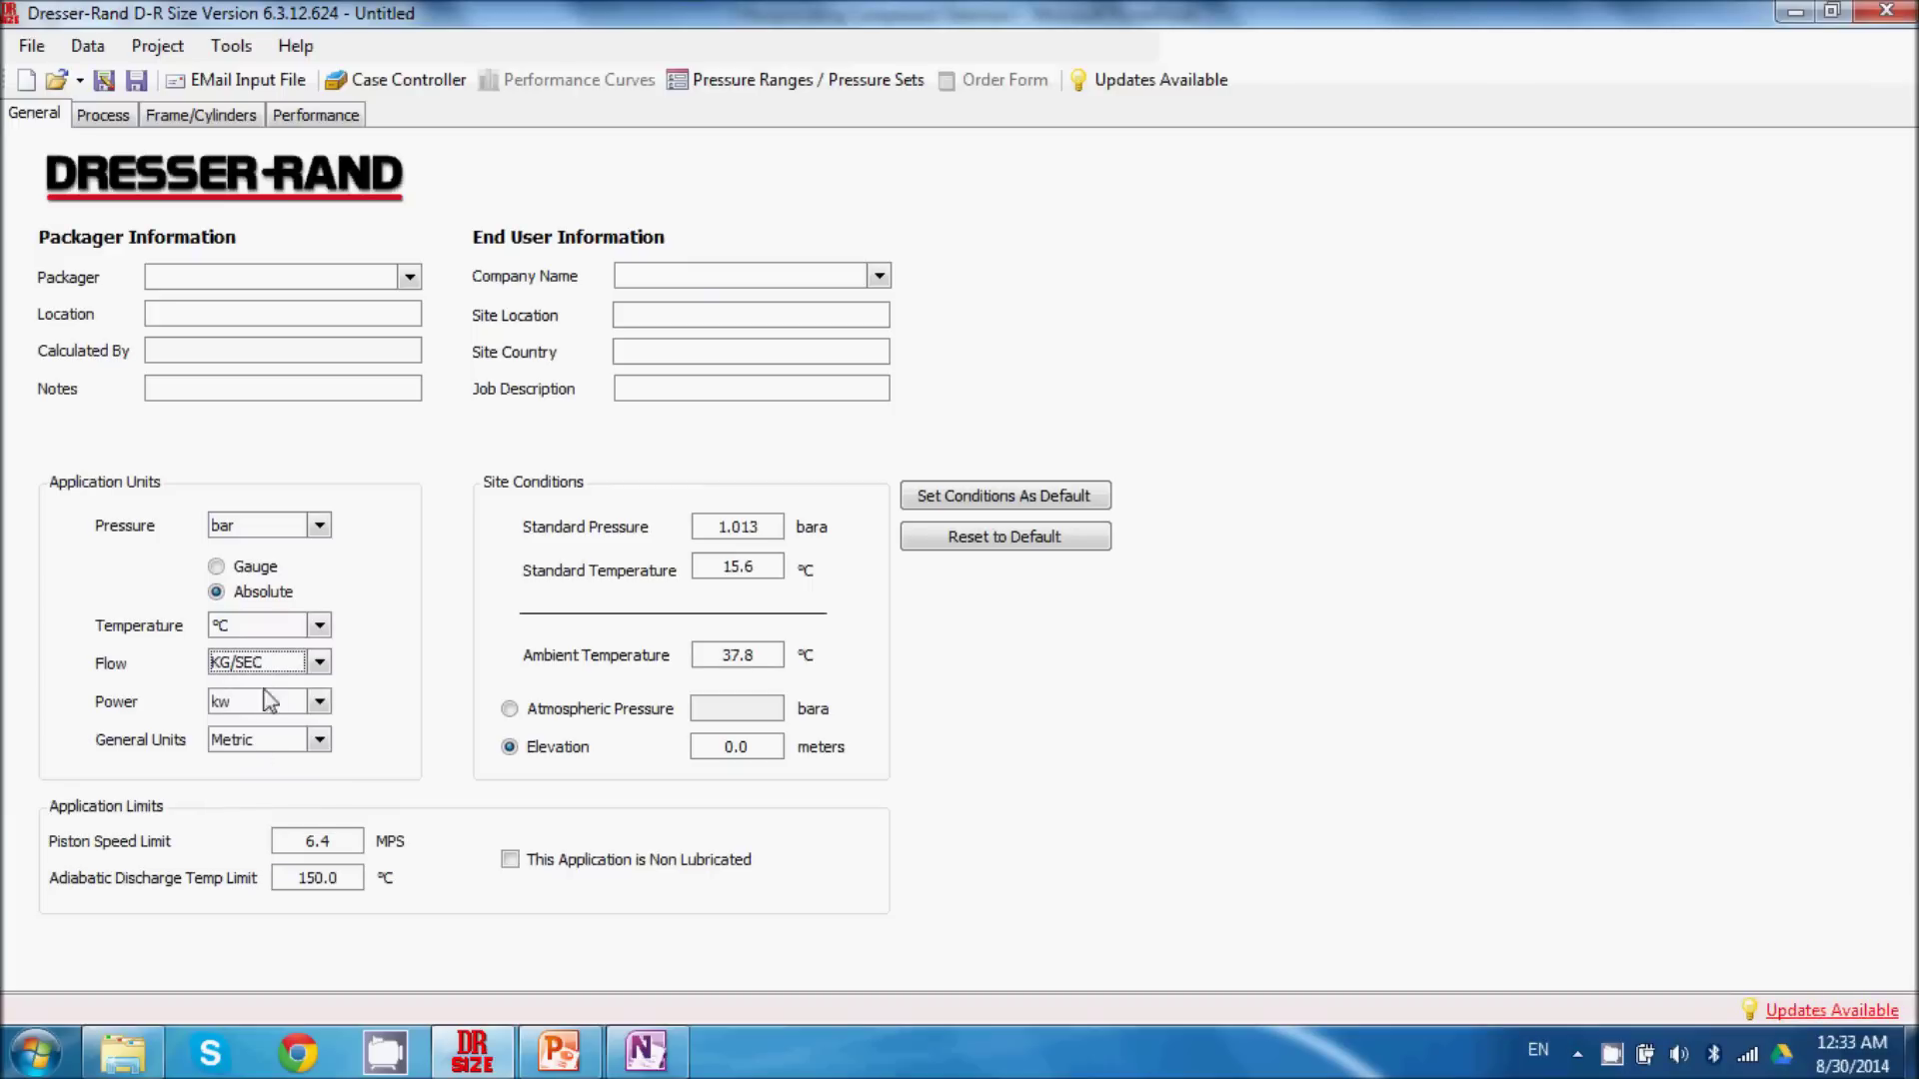
left_click(293, 668)
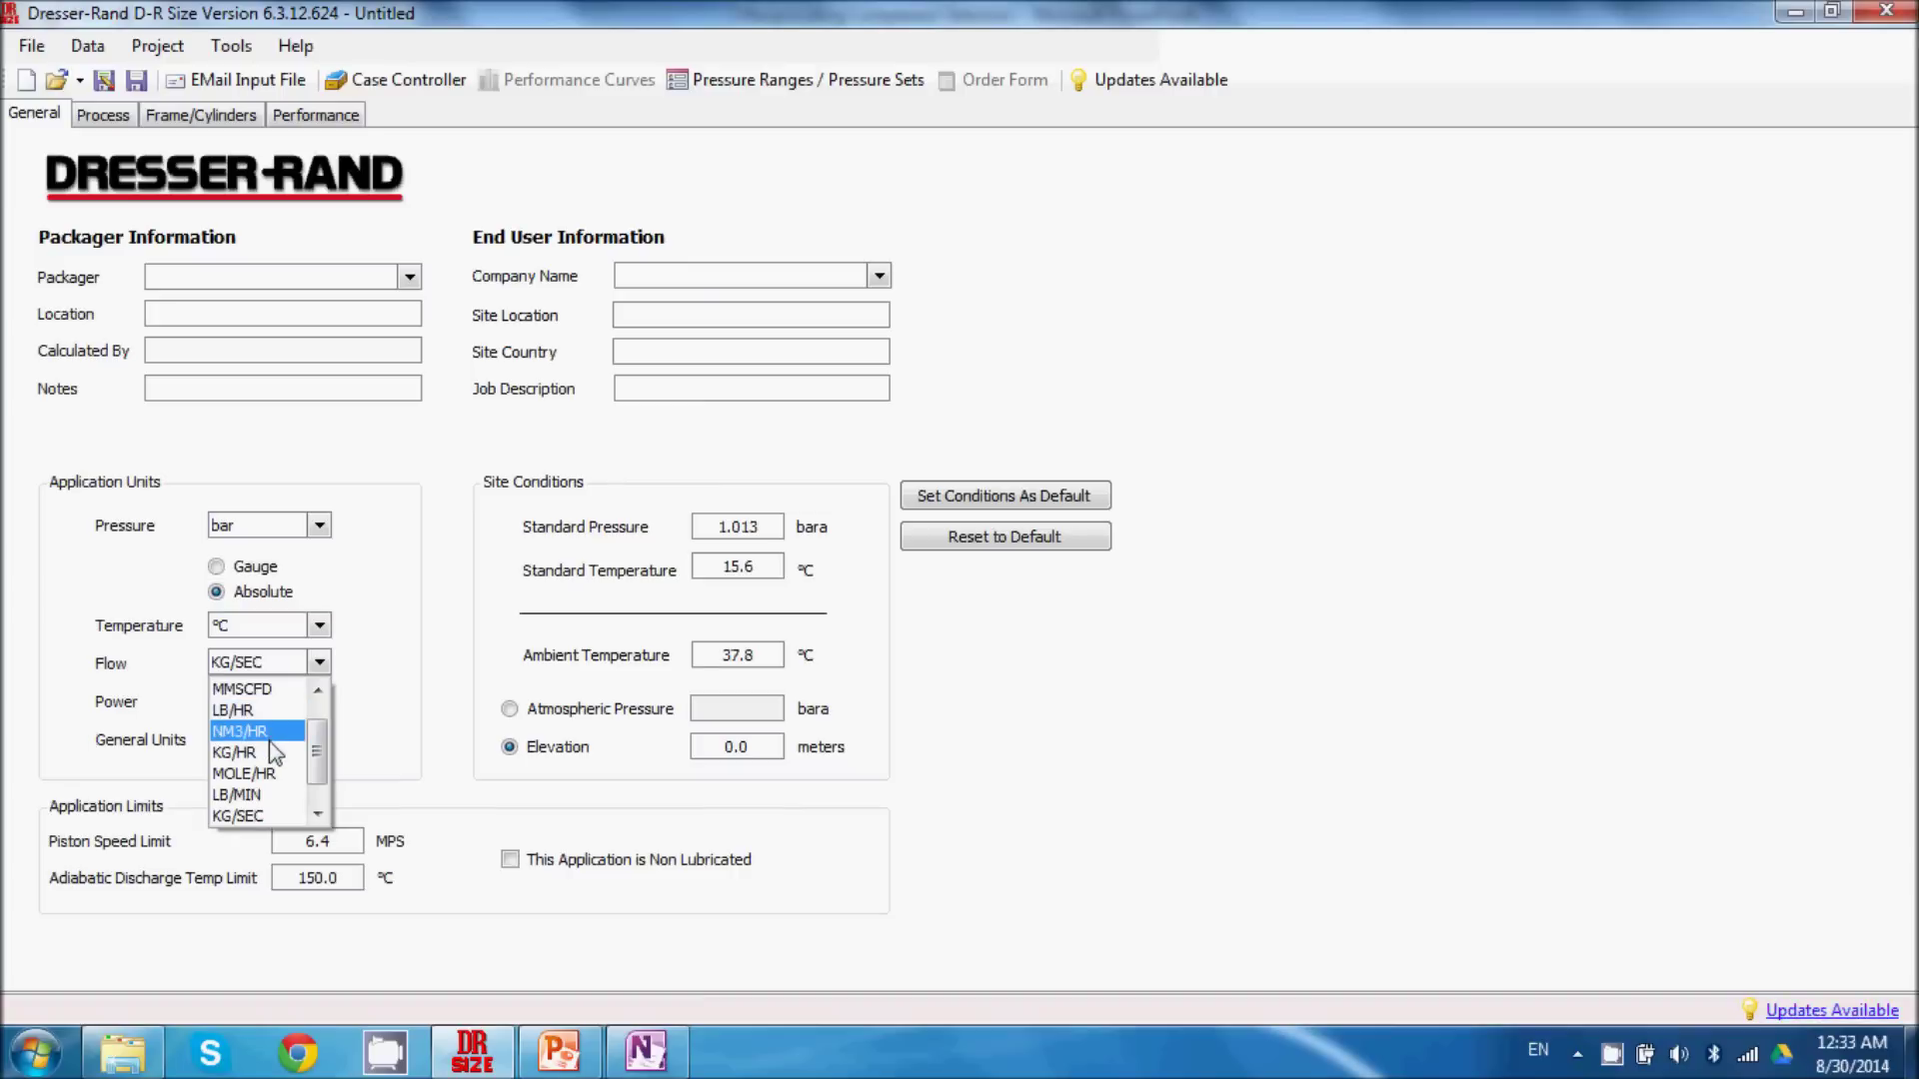
left_click(258, 817)
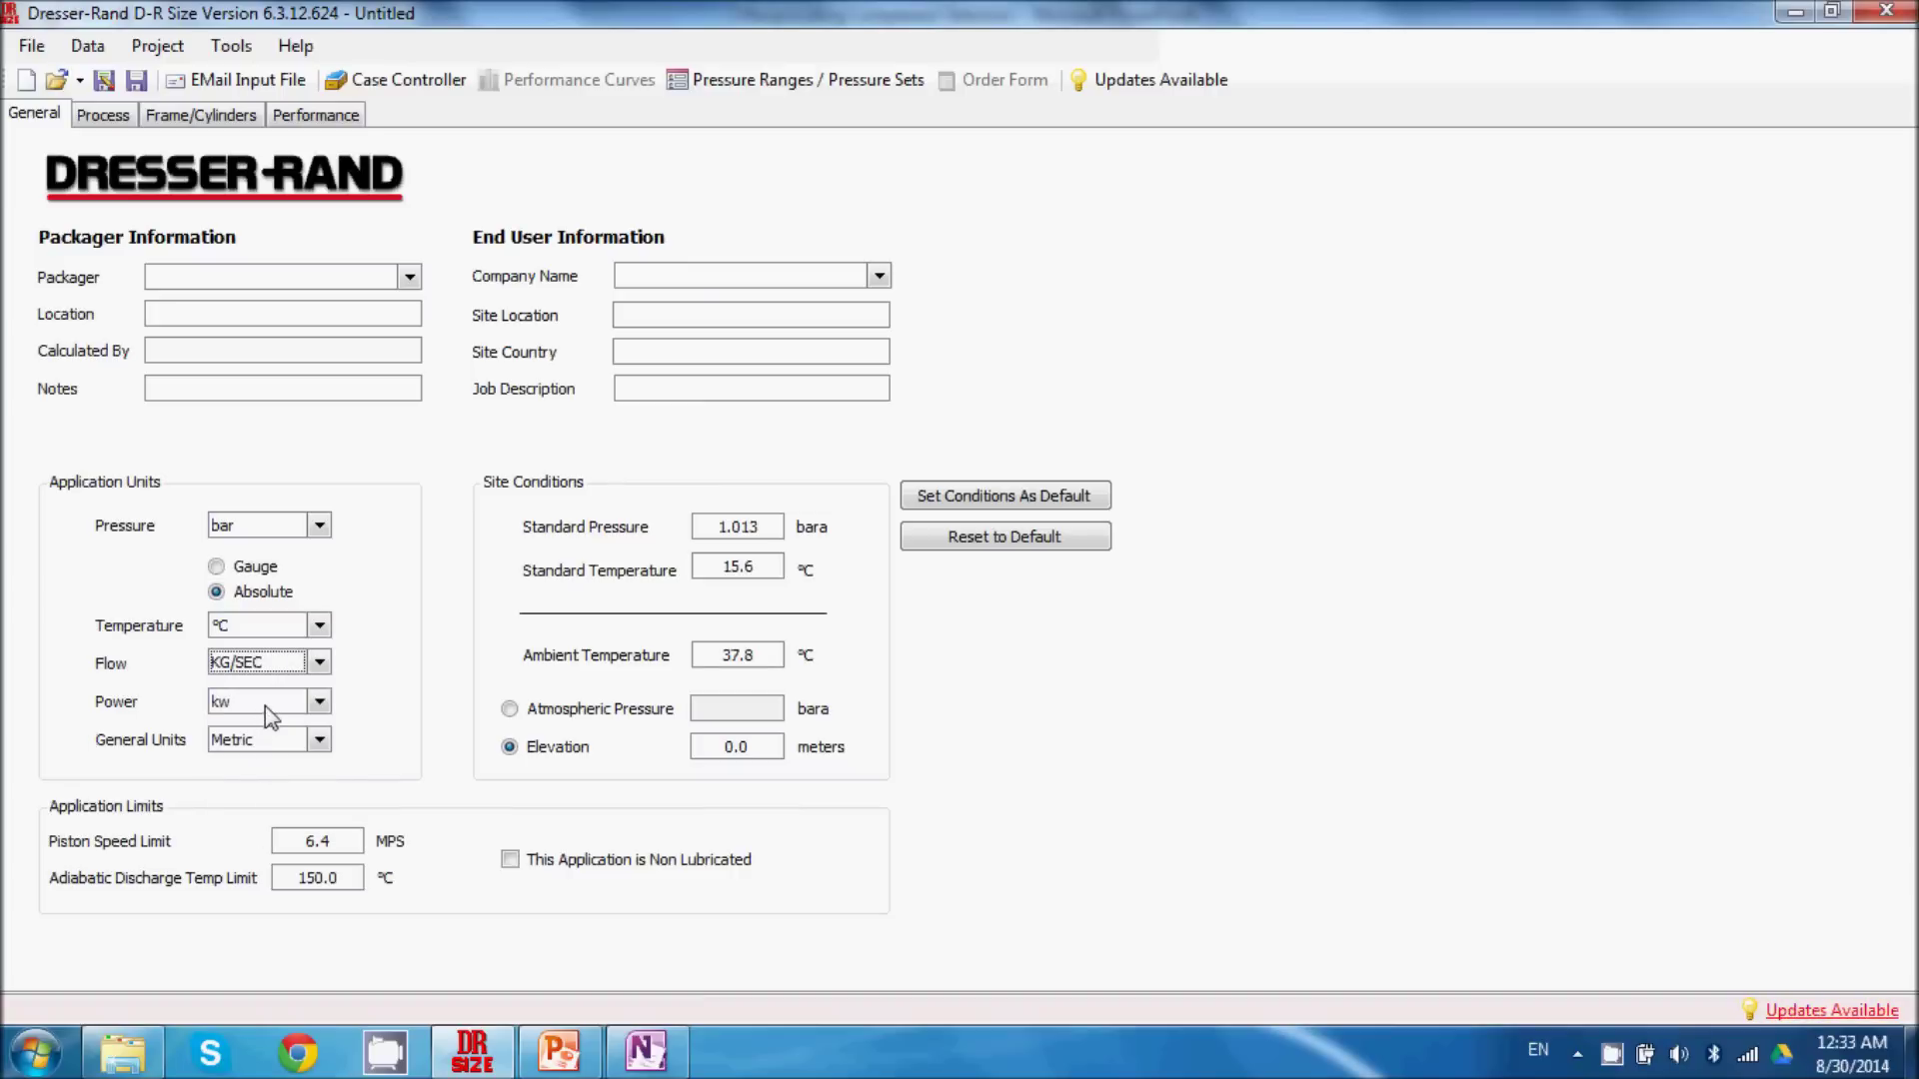
left_click(265, 706)
left_click(268, 749)
left_click(272, 741)
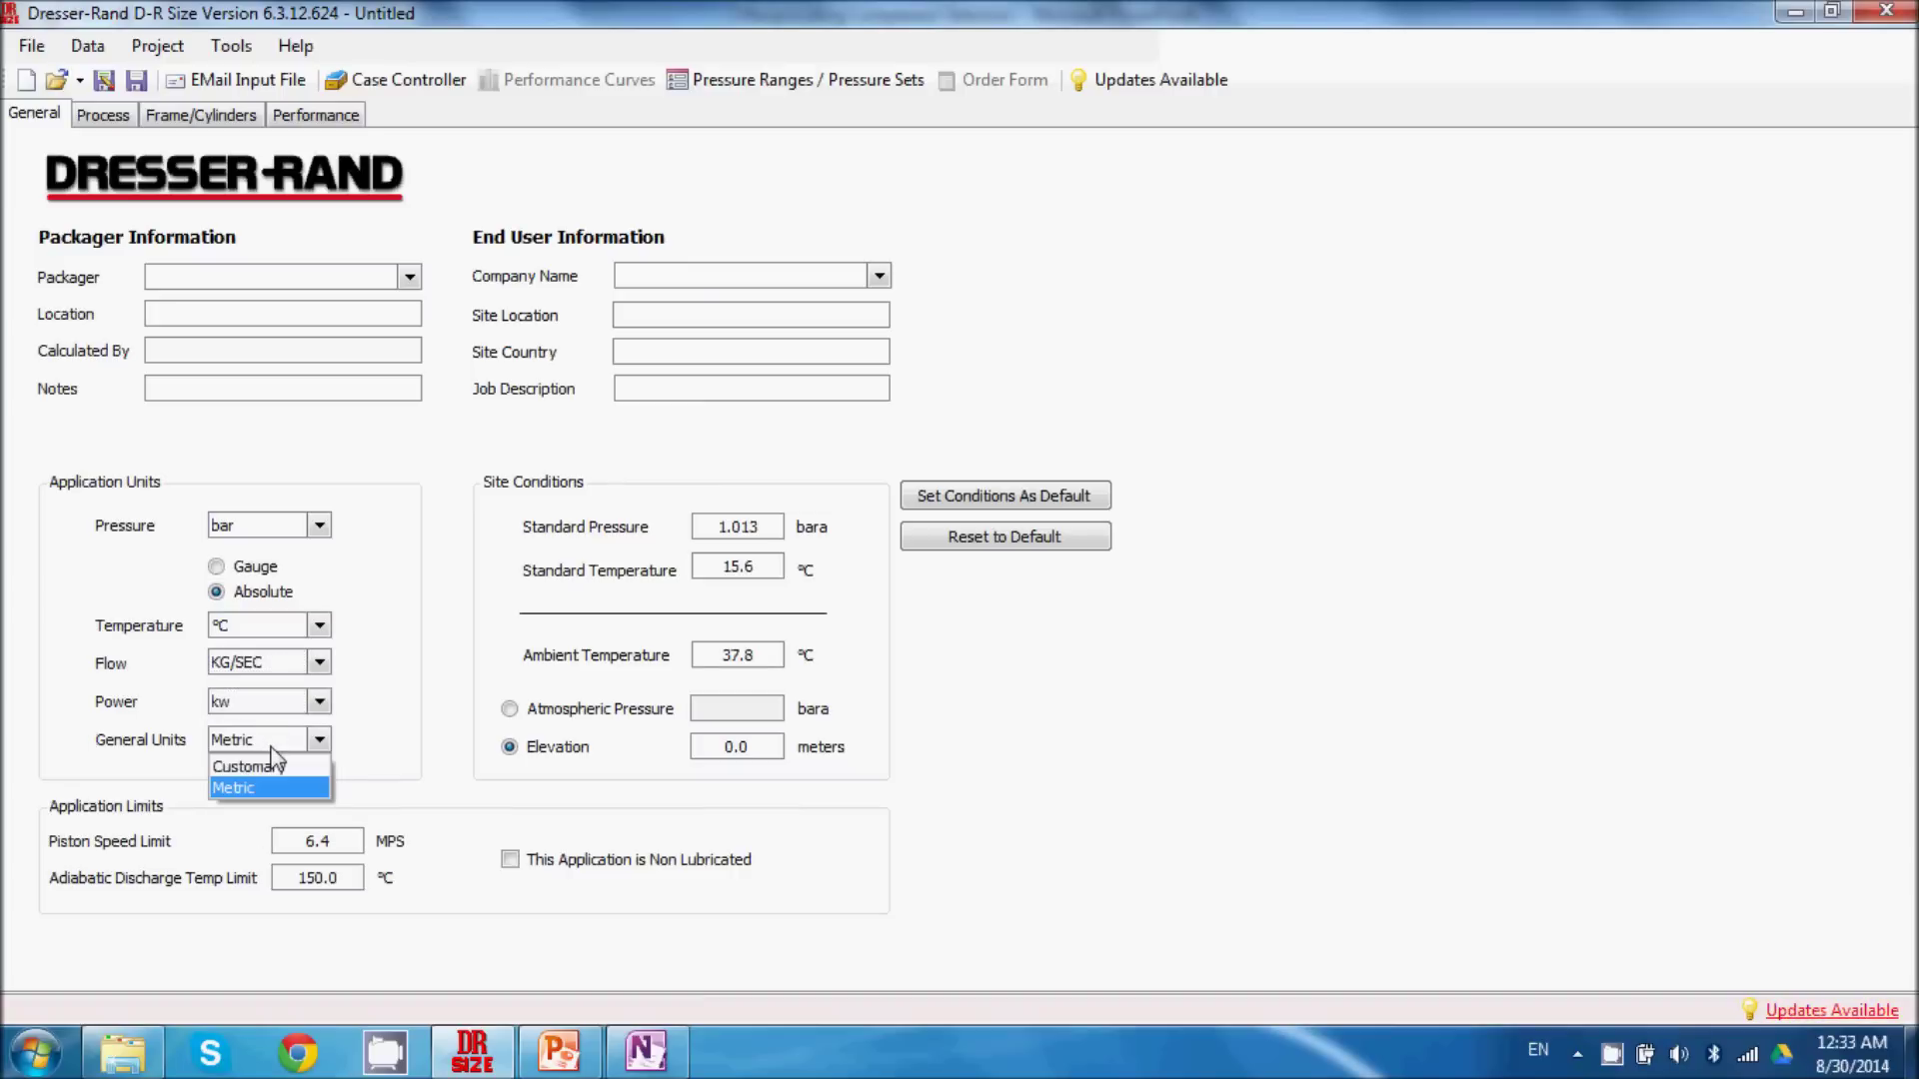
left_click(254, 787)
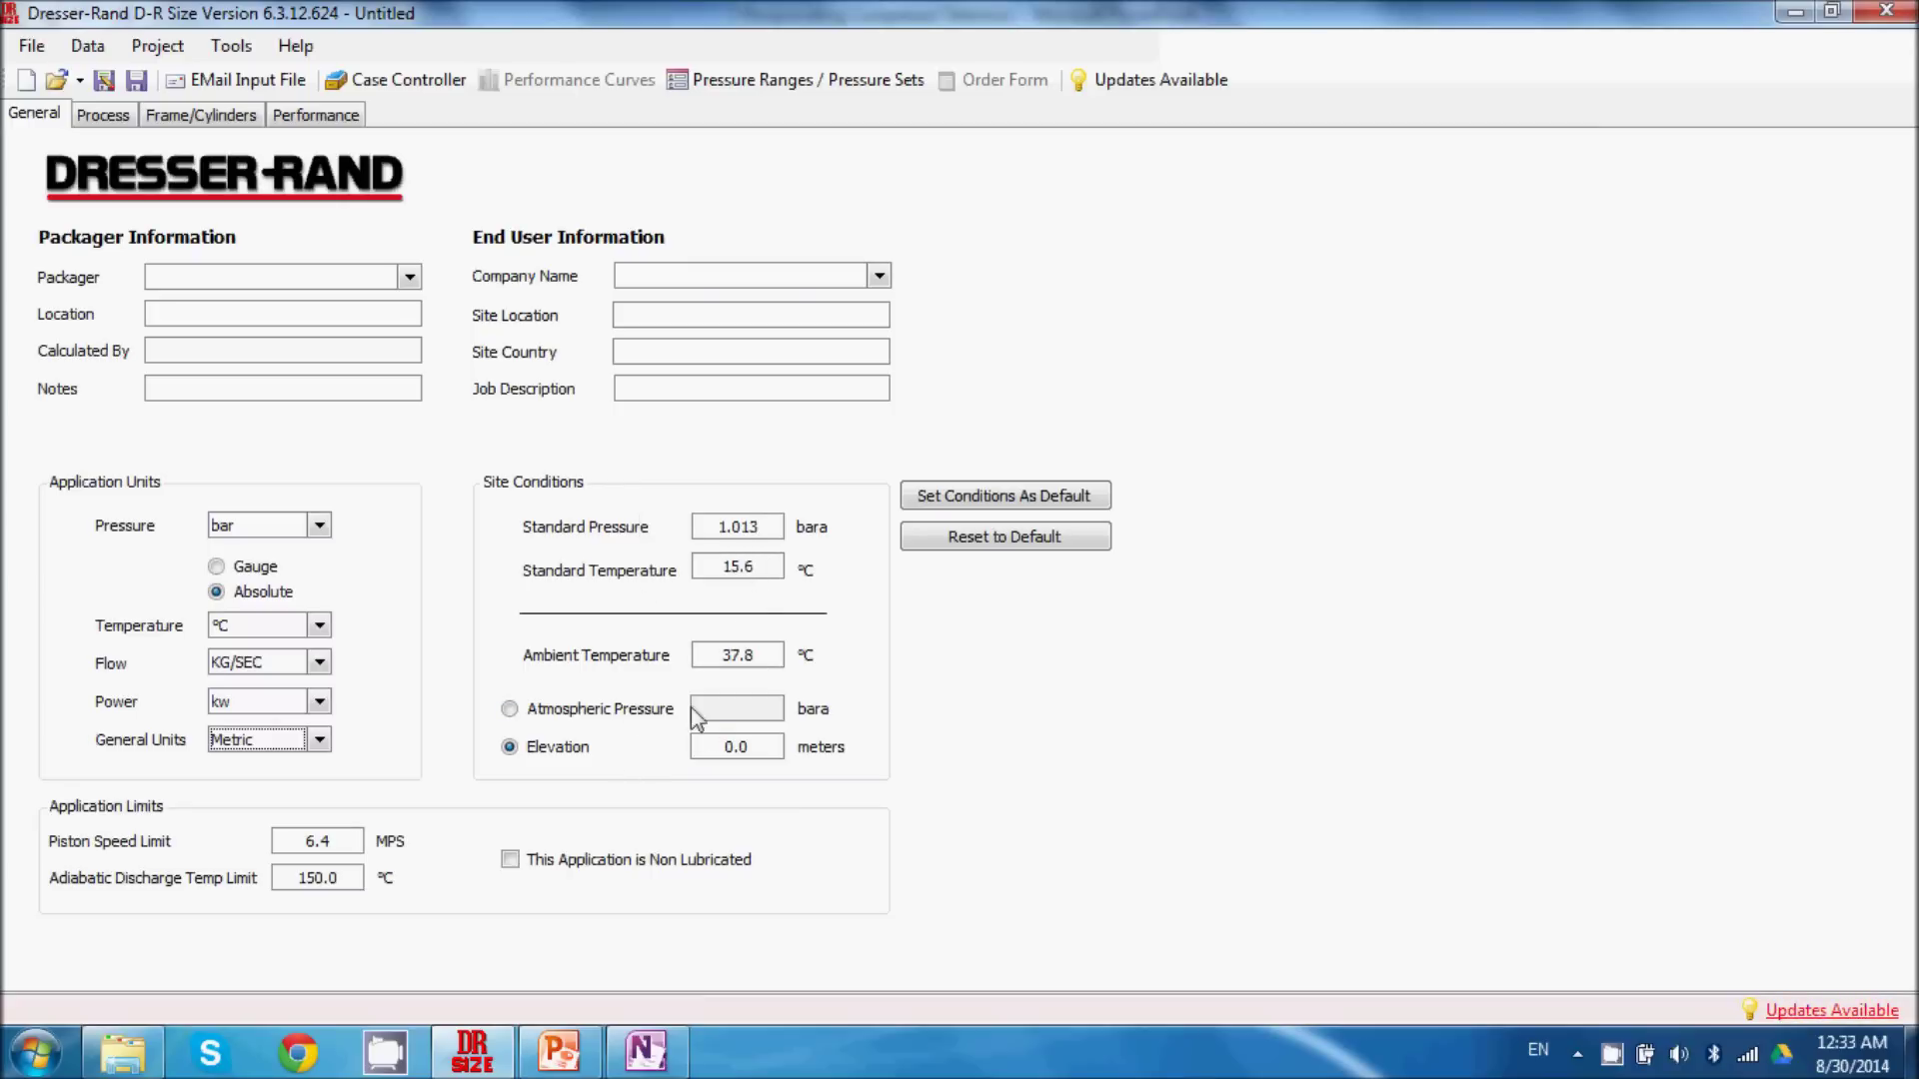
Set the standard temperature in the site conditions to 25 °C.
left_click(720, 569)
type("25")
left_click(352, 841)
Set the process suction pressure to 10 bara and the discharge pressure to 120 bara.
left_click(104, 115)
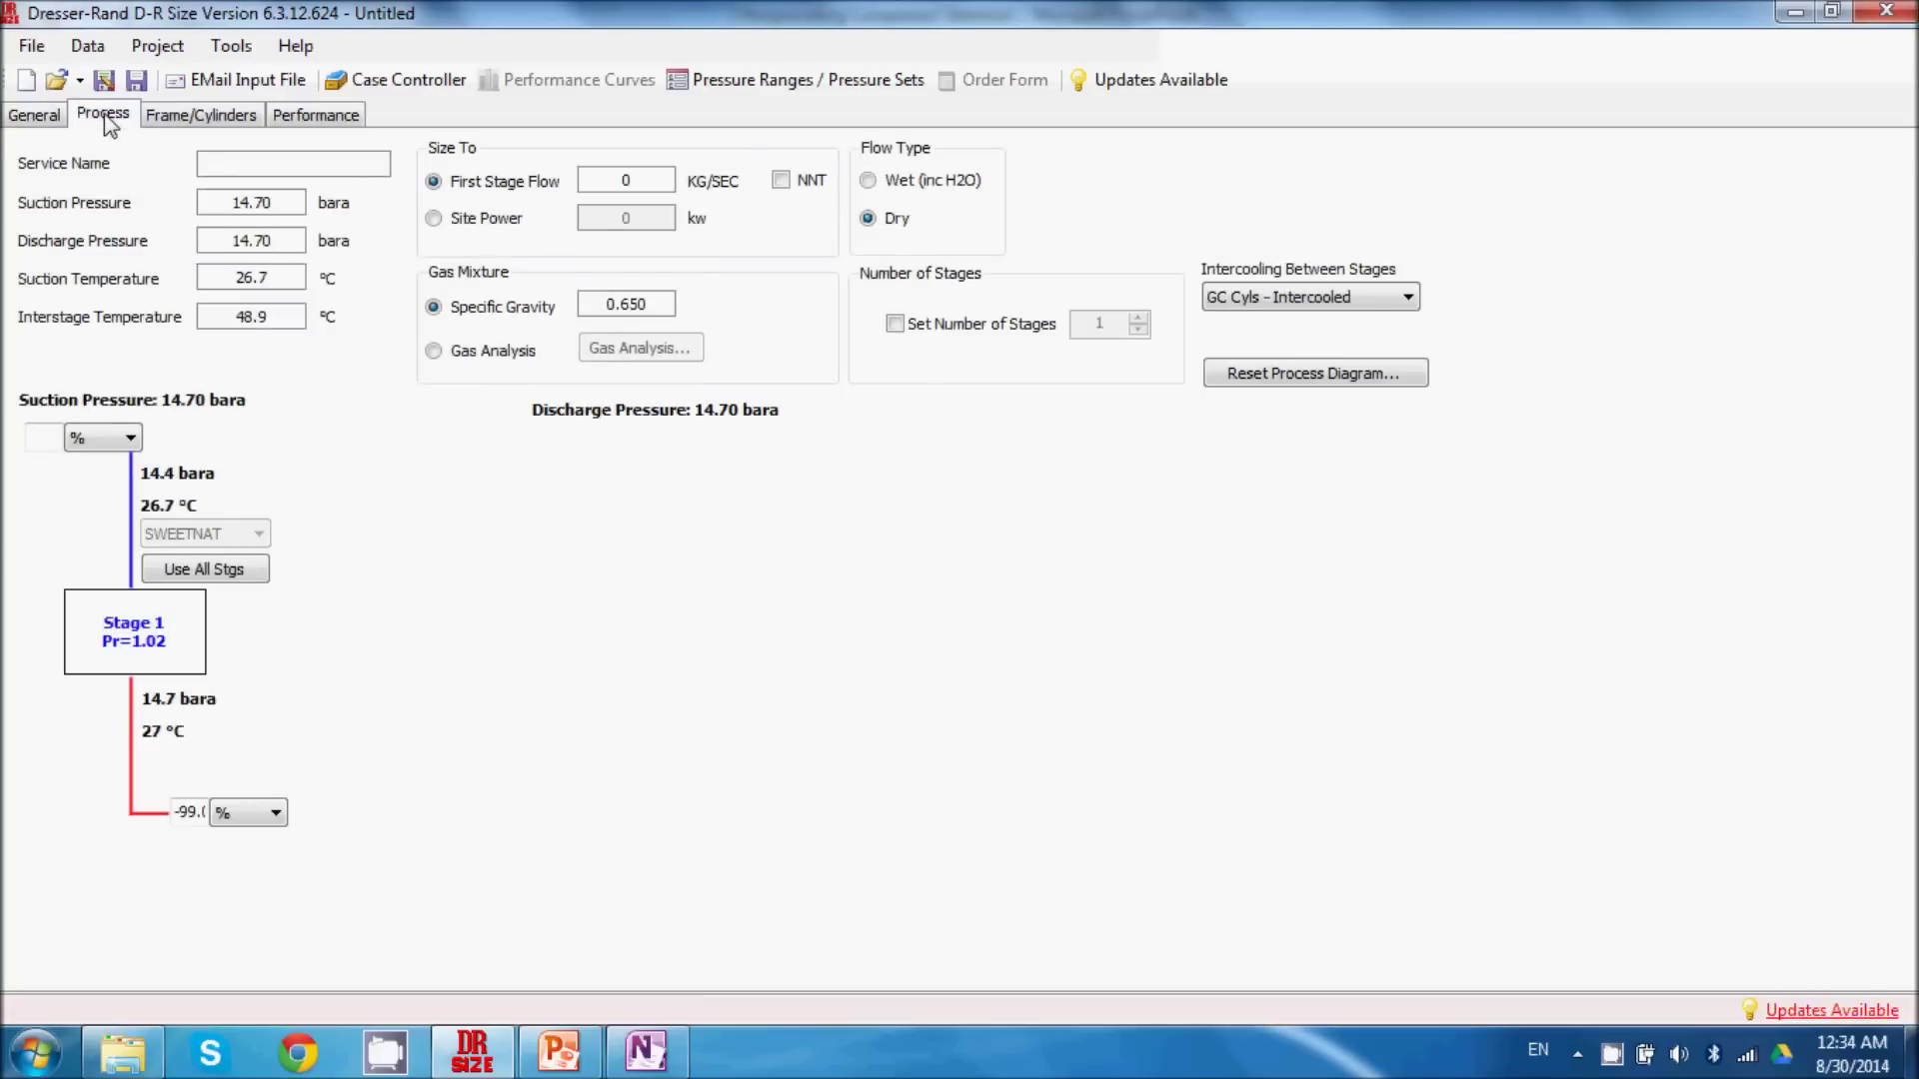
double_click(256, 206)
type("10")
left_click(249, 244)
double_click(249, 244)
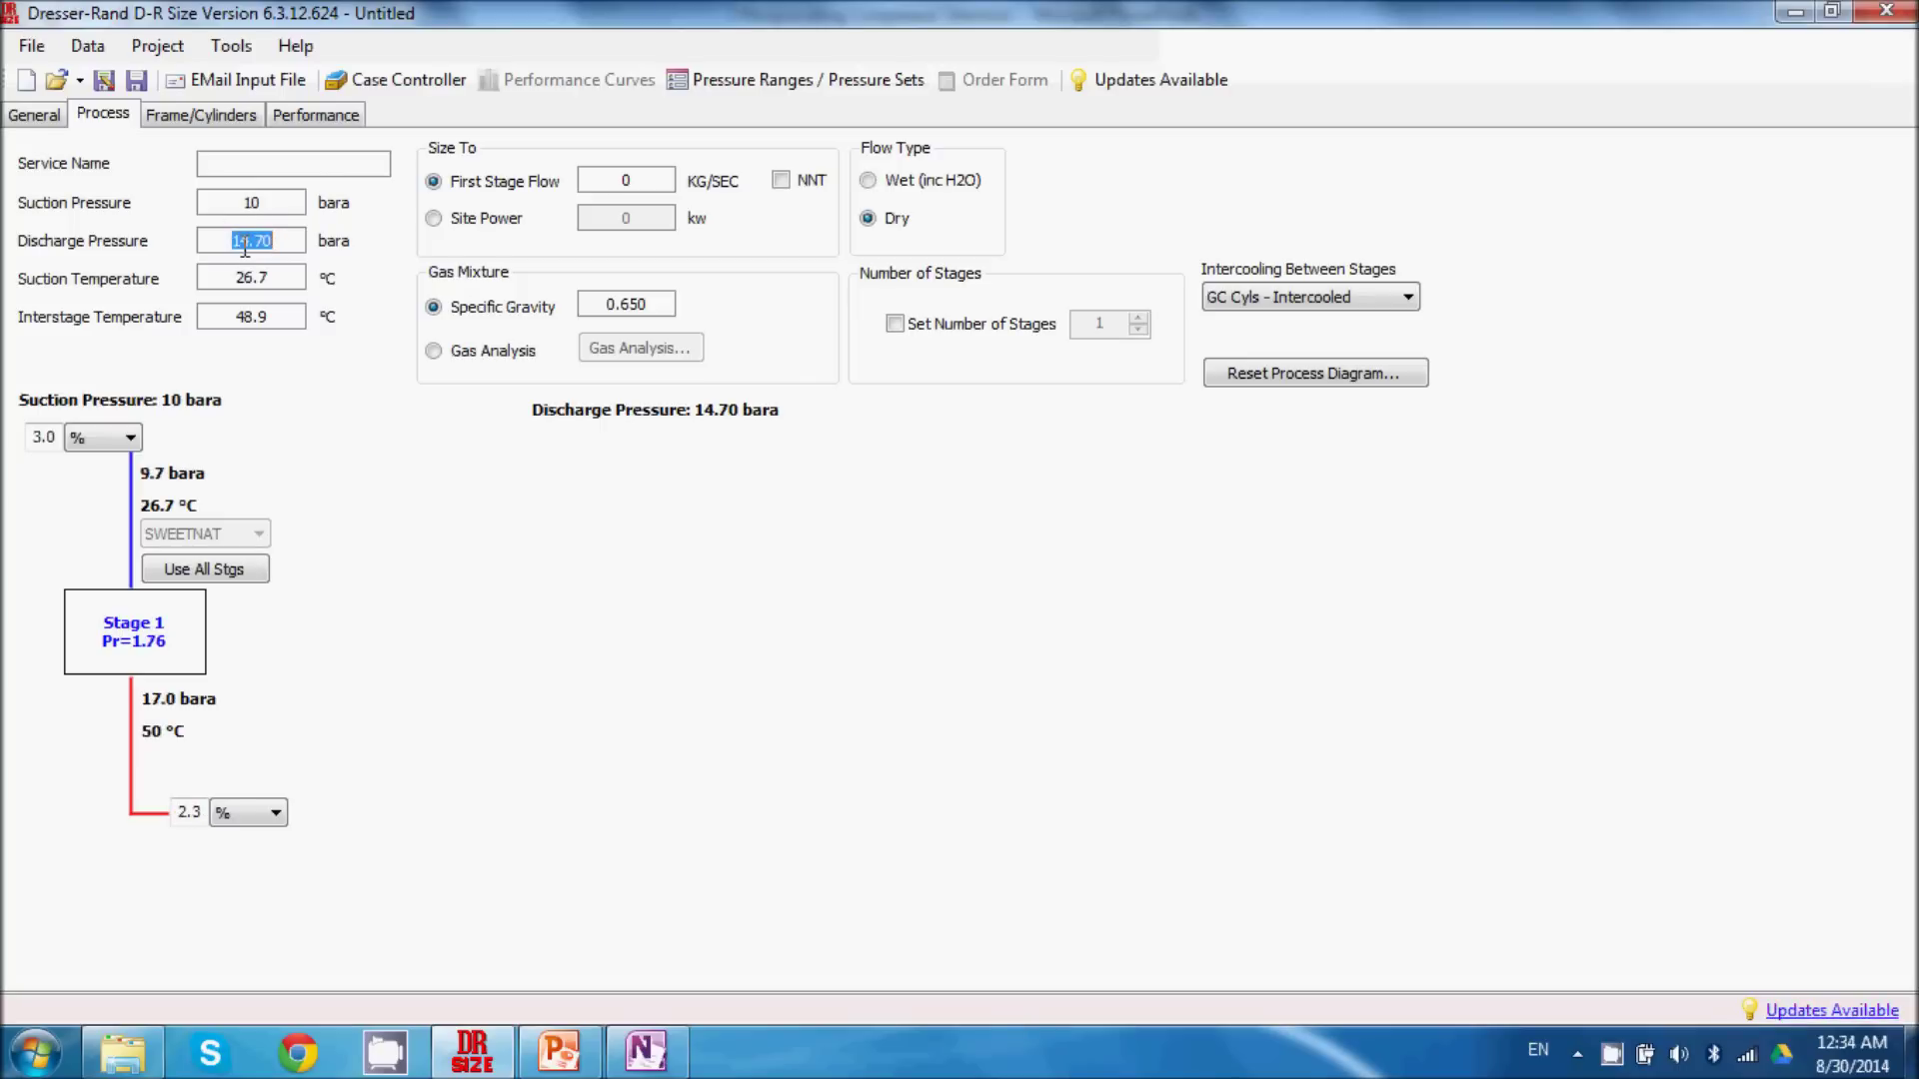
type("120")
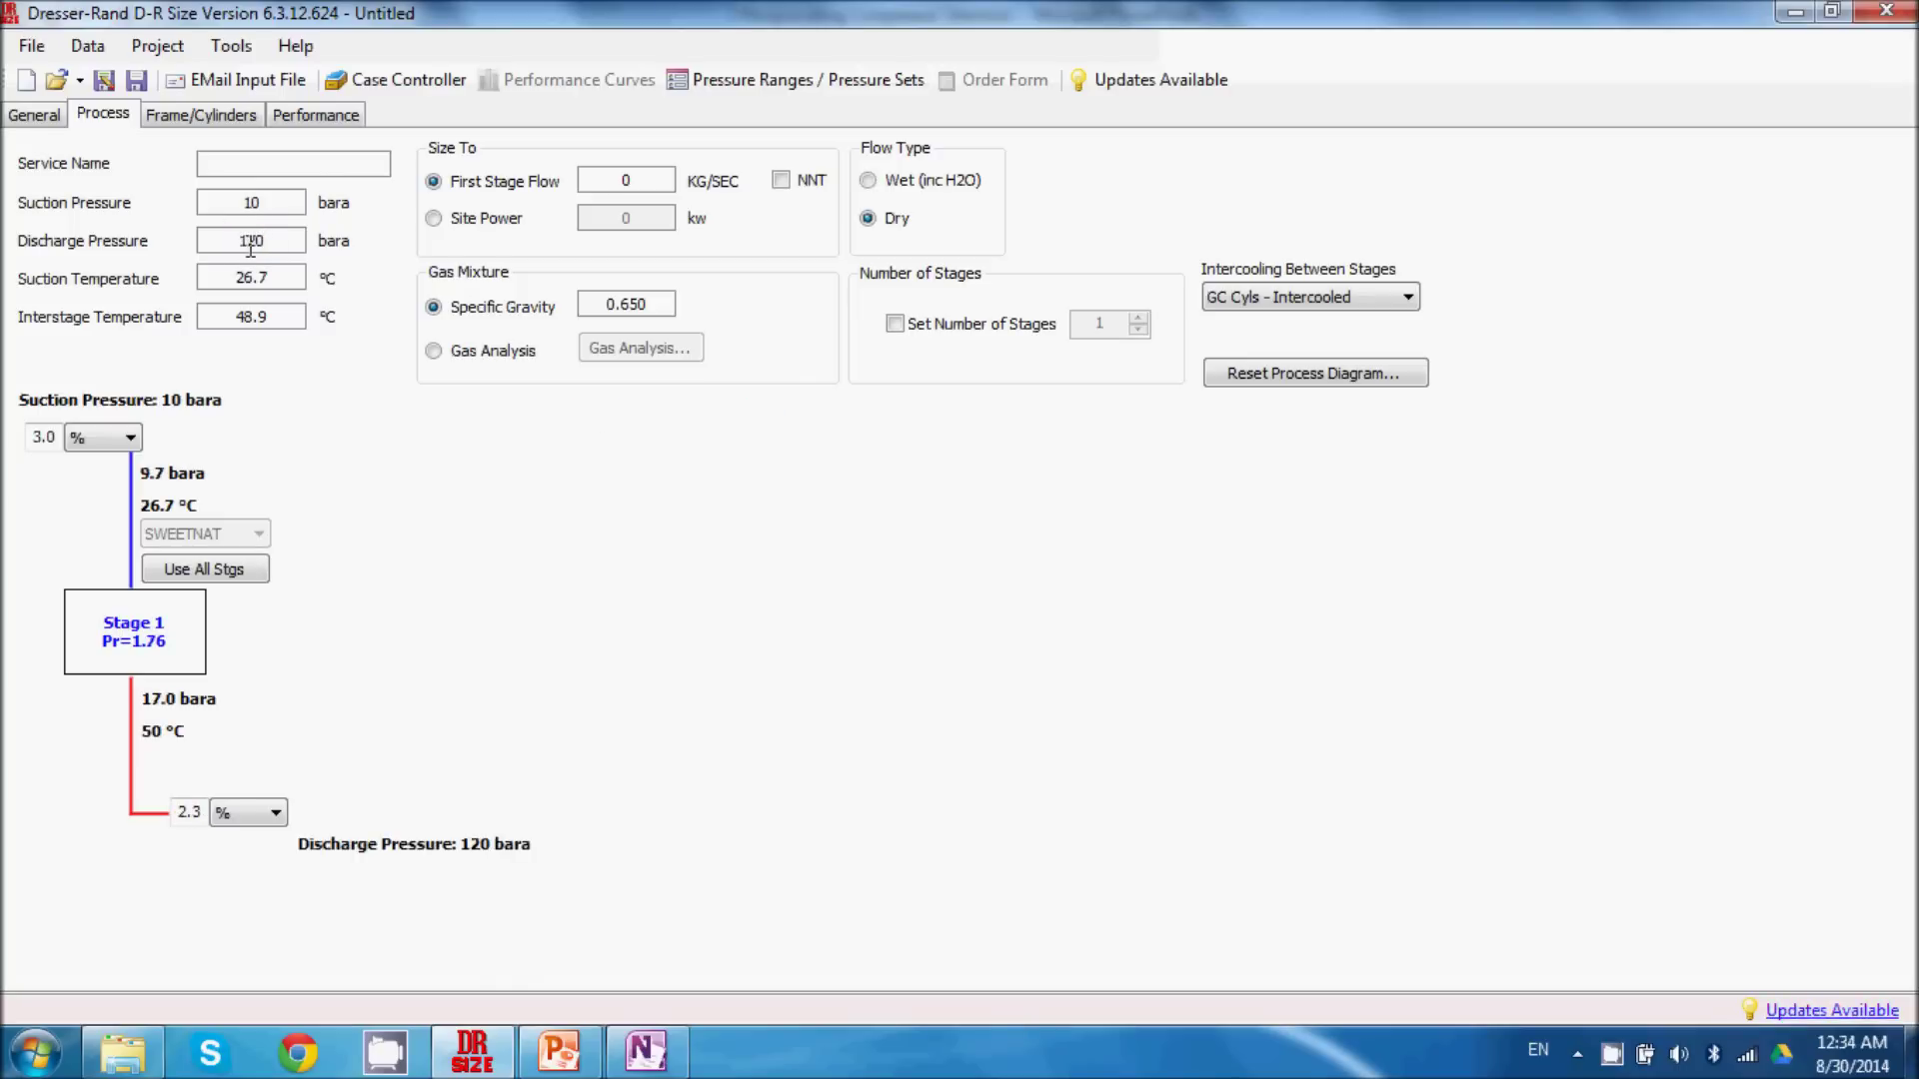
Set both the suction temperature and the interstage temperature to 47 °C.
double_click(255, 270)
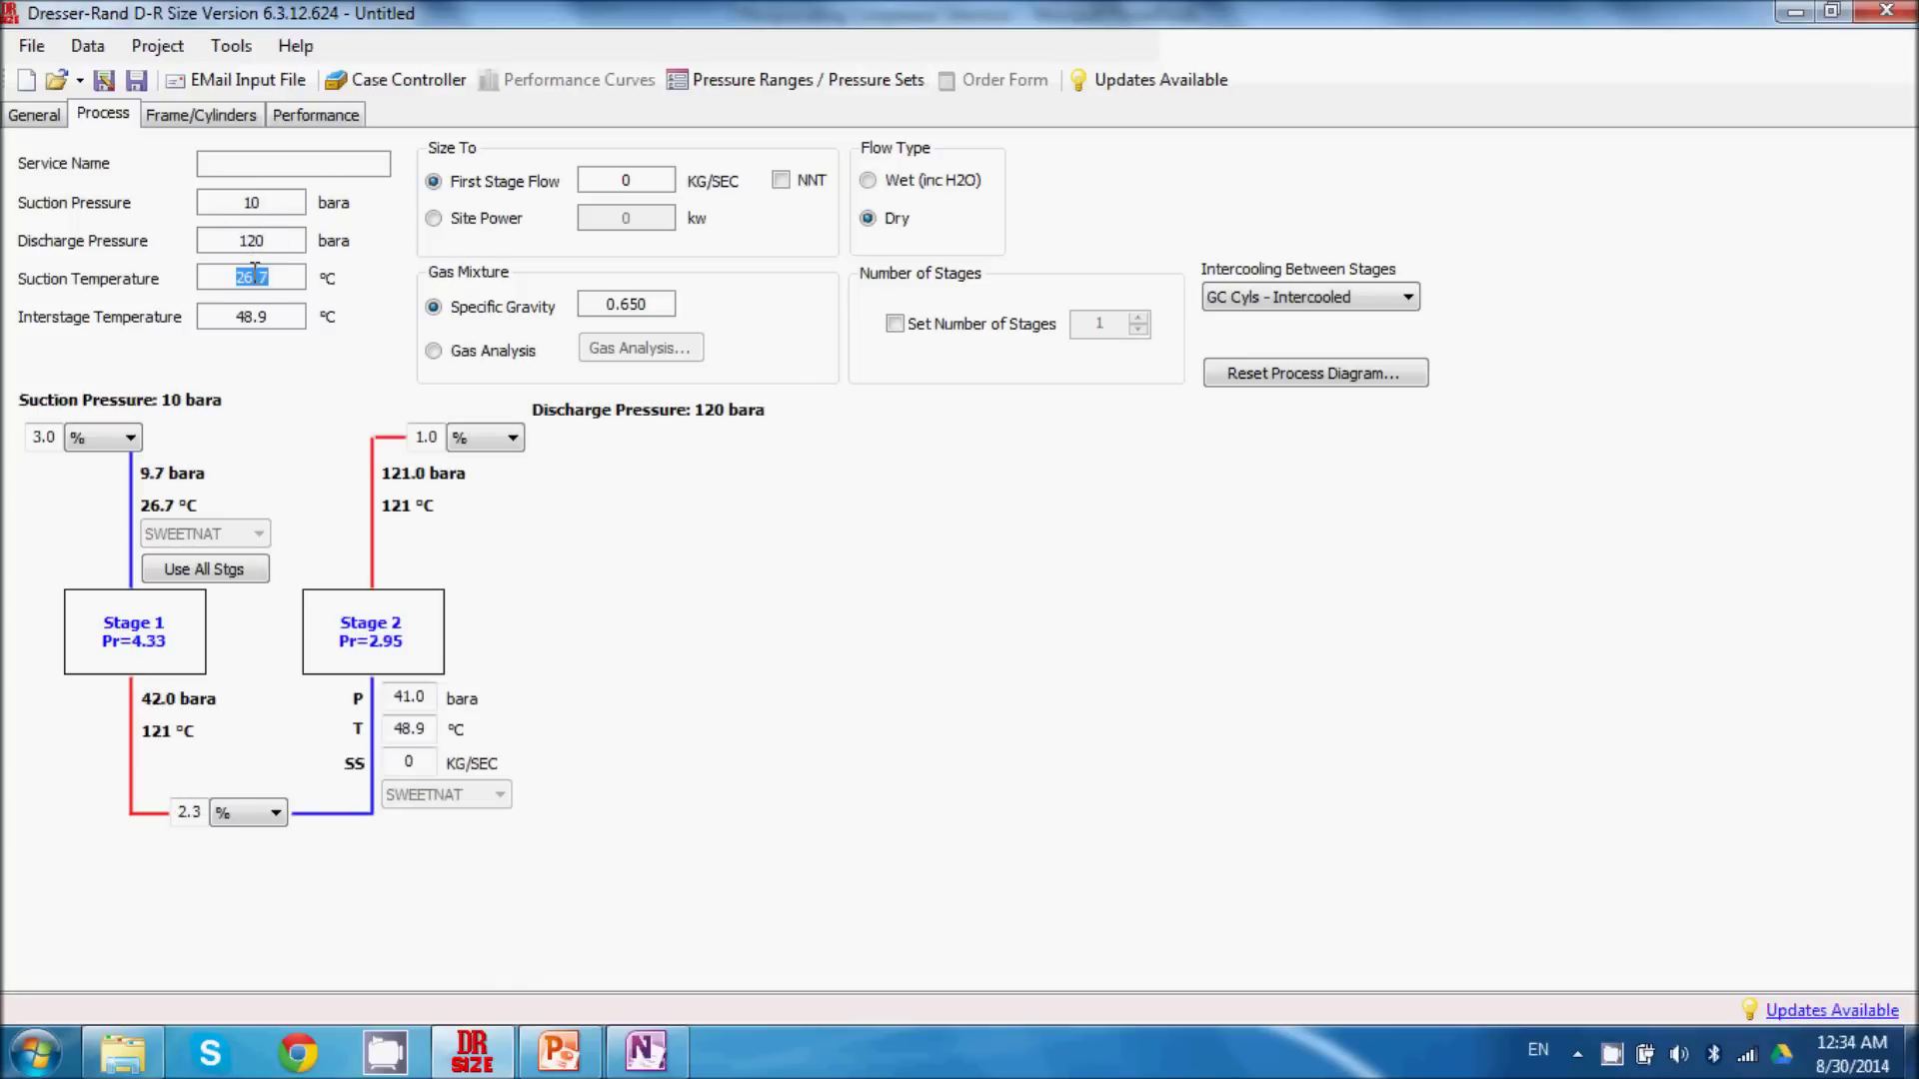
type("4")
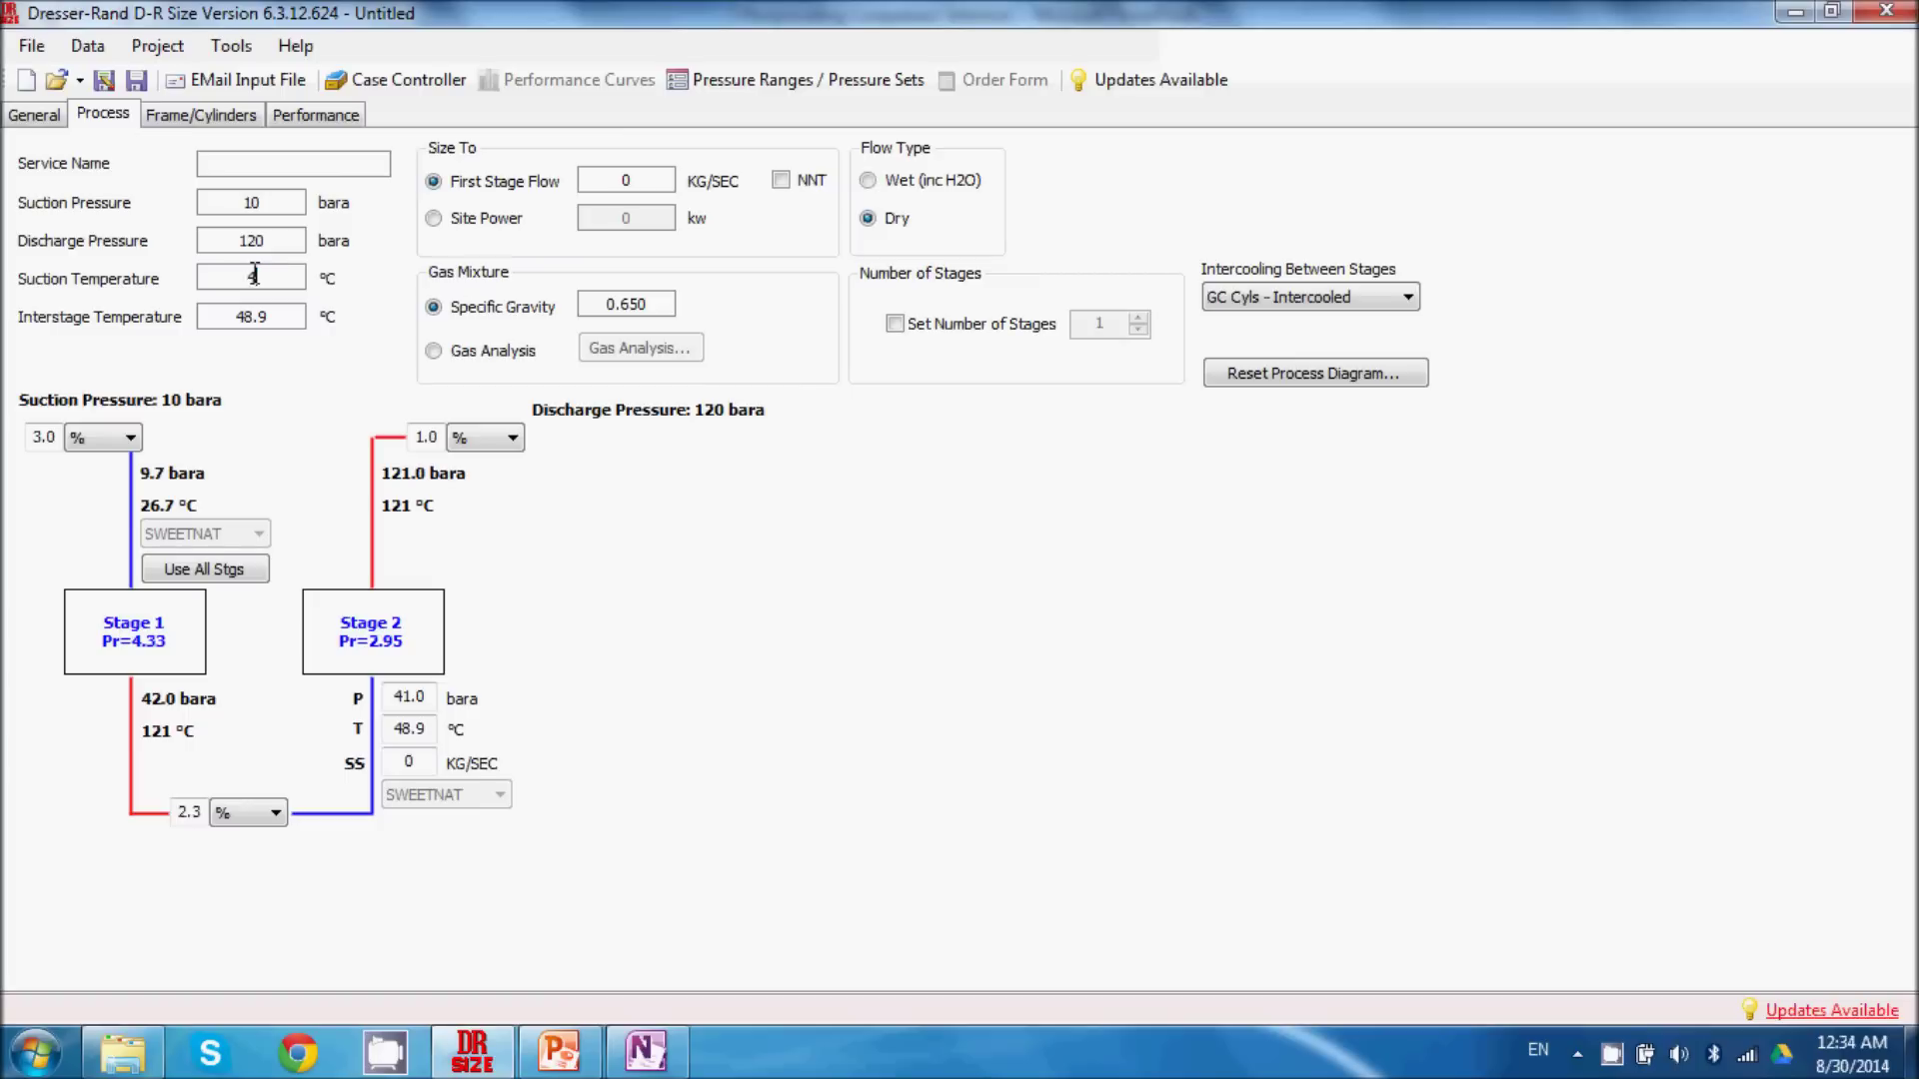
type("7")
double_click(252, 312)
type("57")
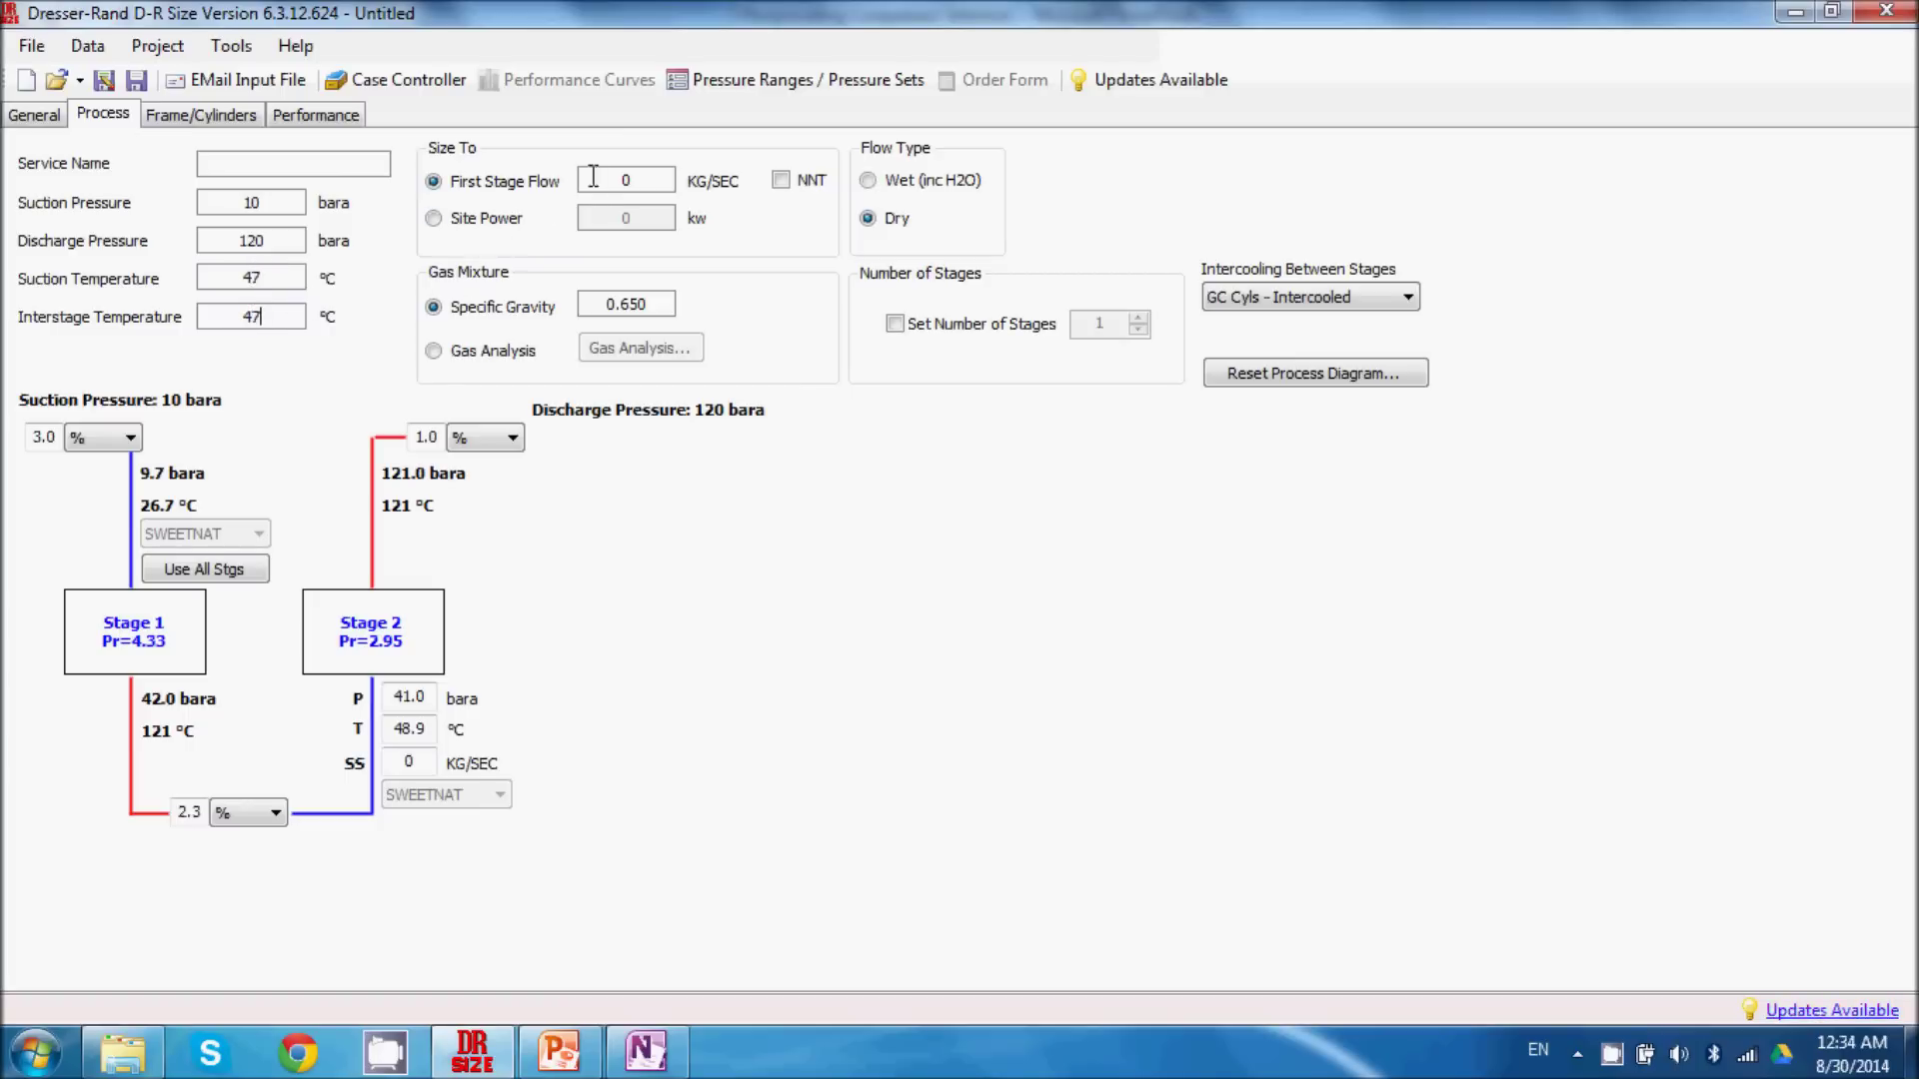
Set the first stage flow to 0.4 KG/SEC and define the gas mixture by gas analysis instead of specific gravity.
left_click(622, 178)
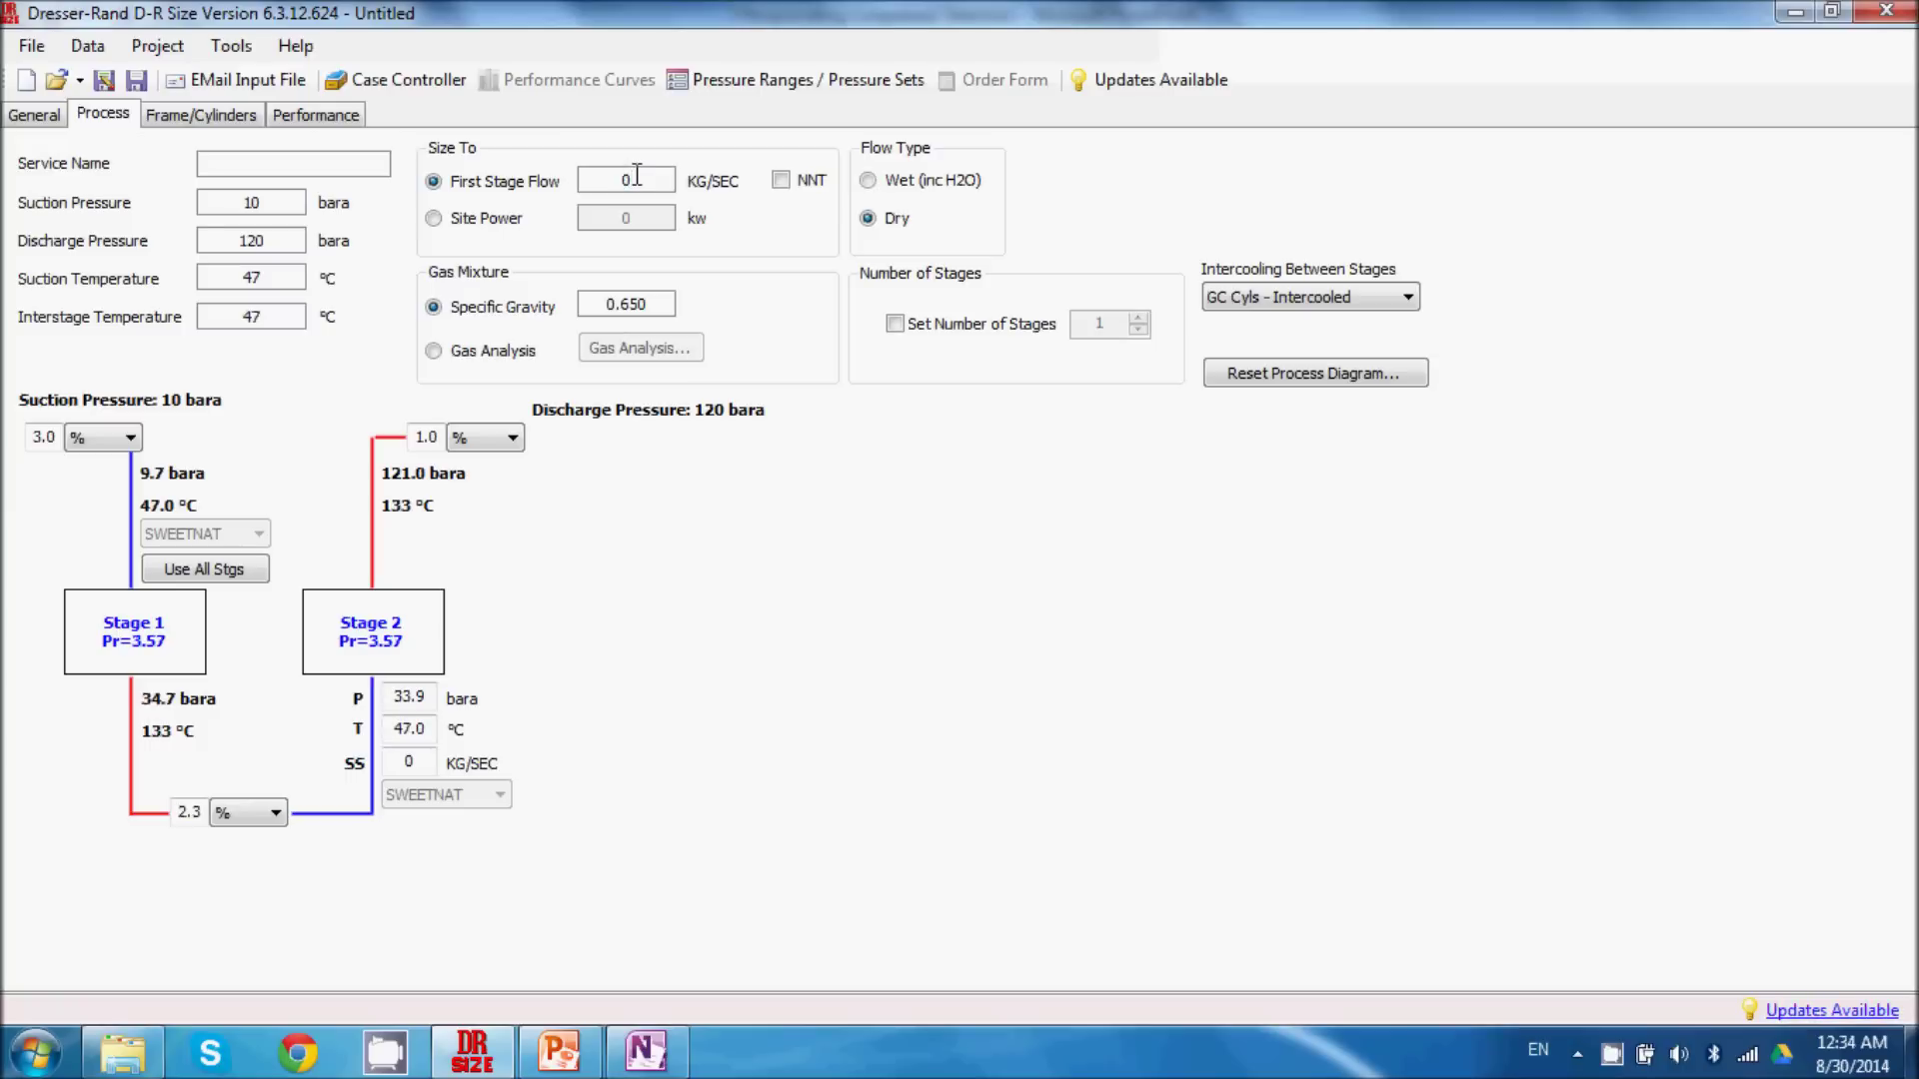
type(".4")
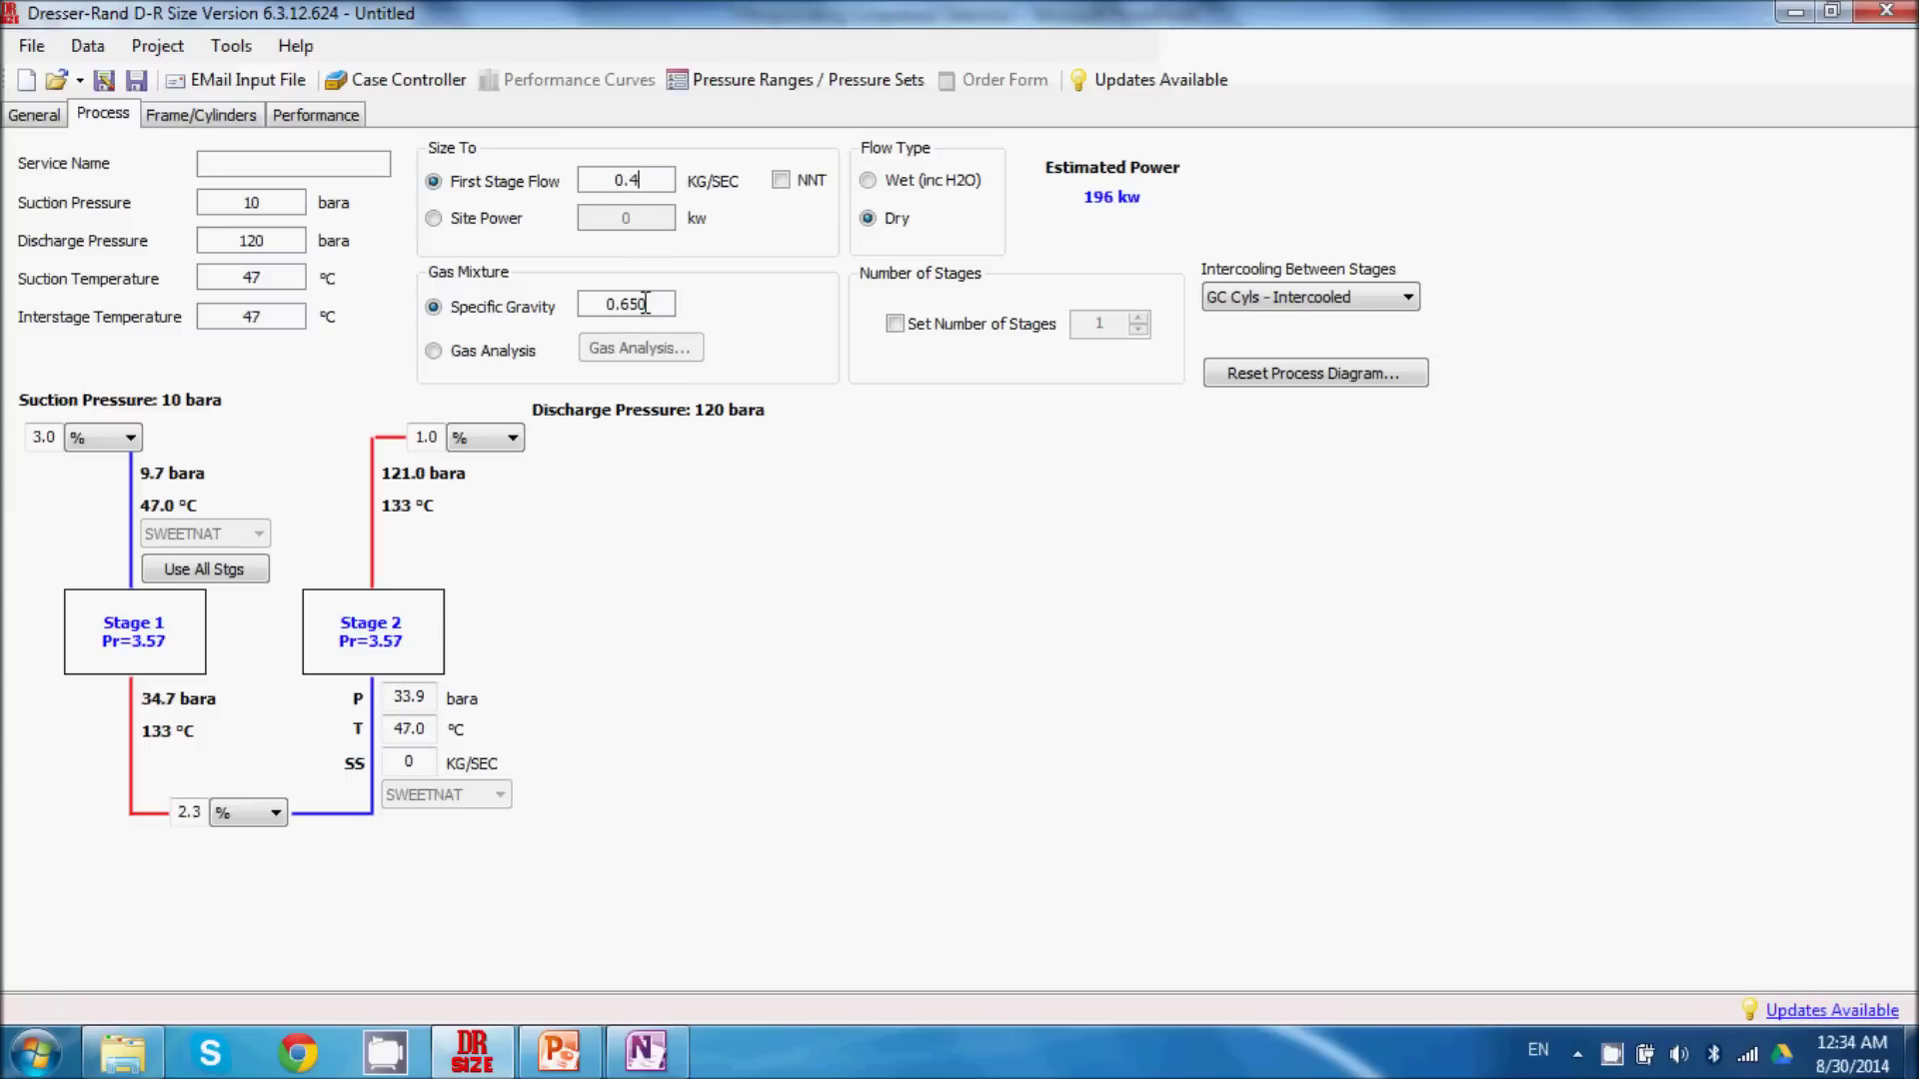
left_click(522, 352)
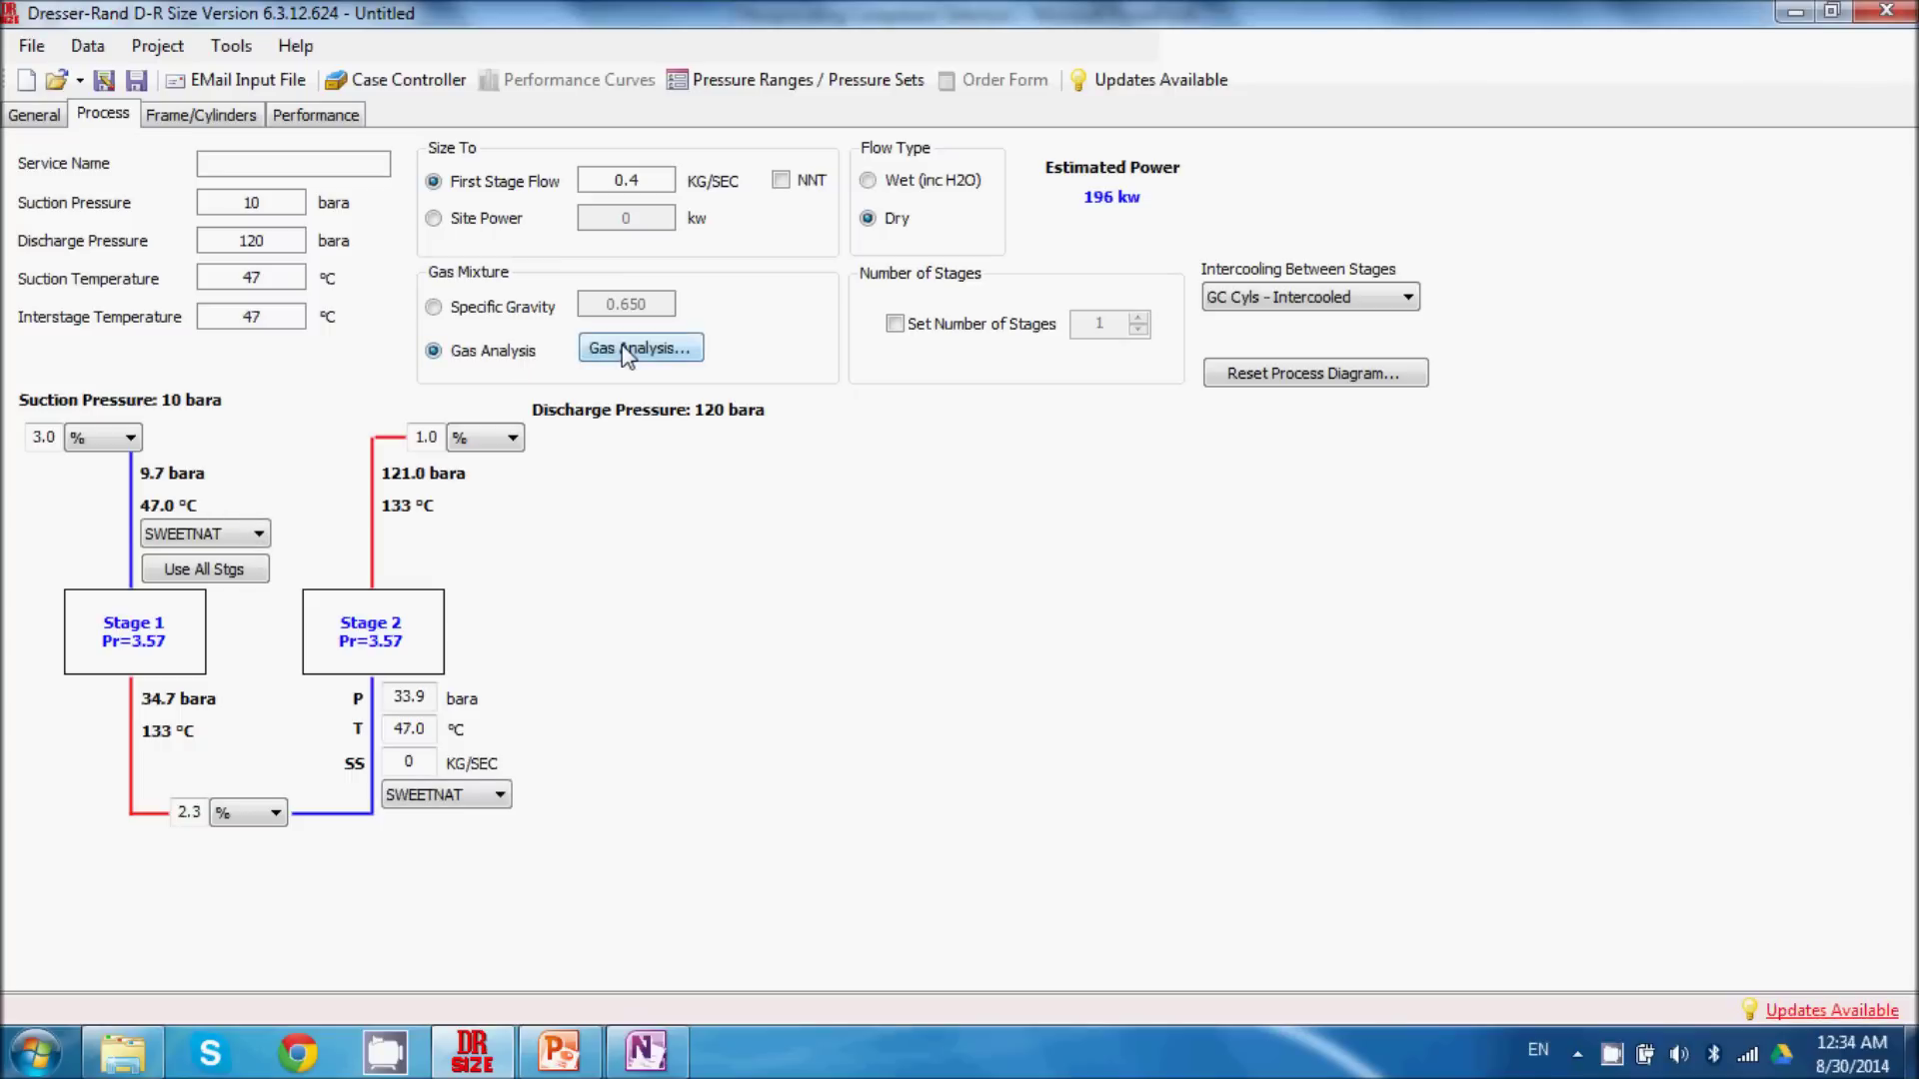
In the gas analysis of the SWEETNAT mixture, set the Methane (C1) and Ethane (C2) percentages to 0.
left_click(623, 352)
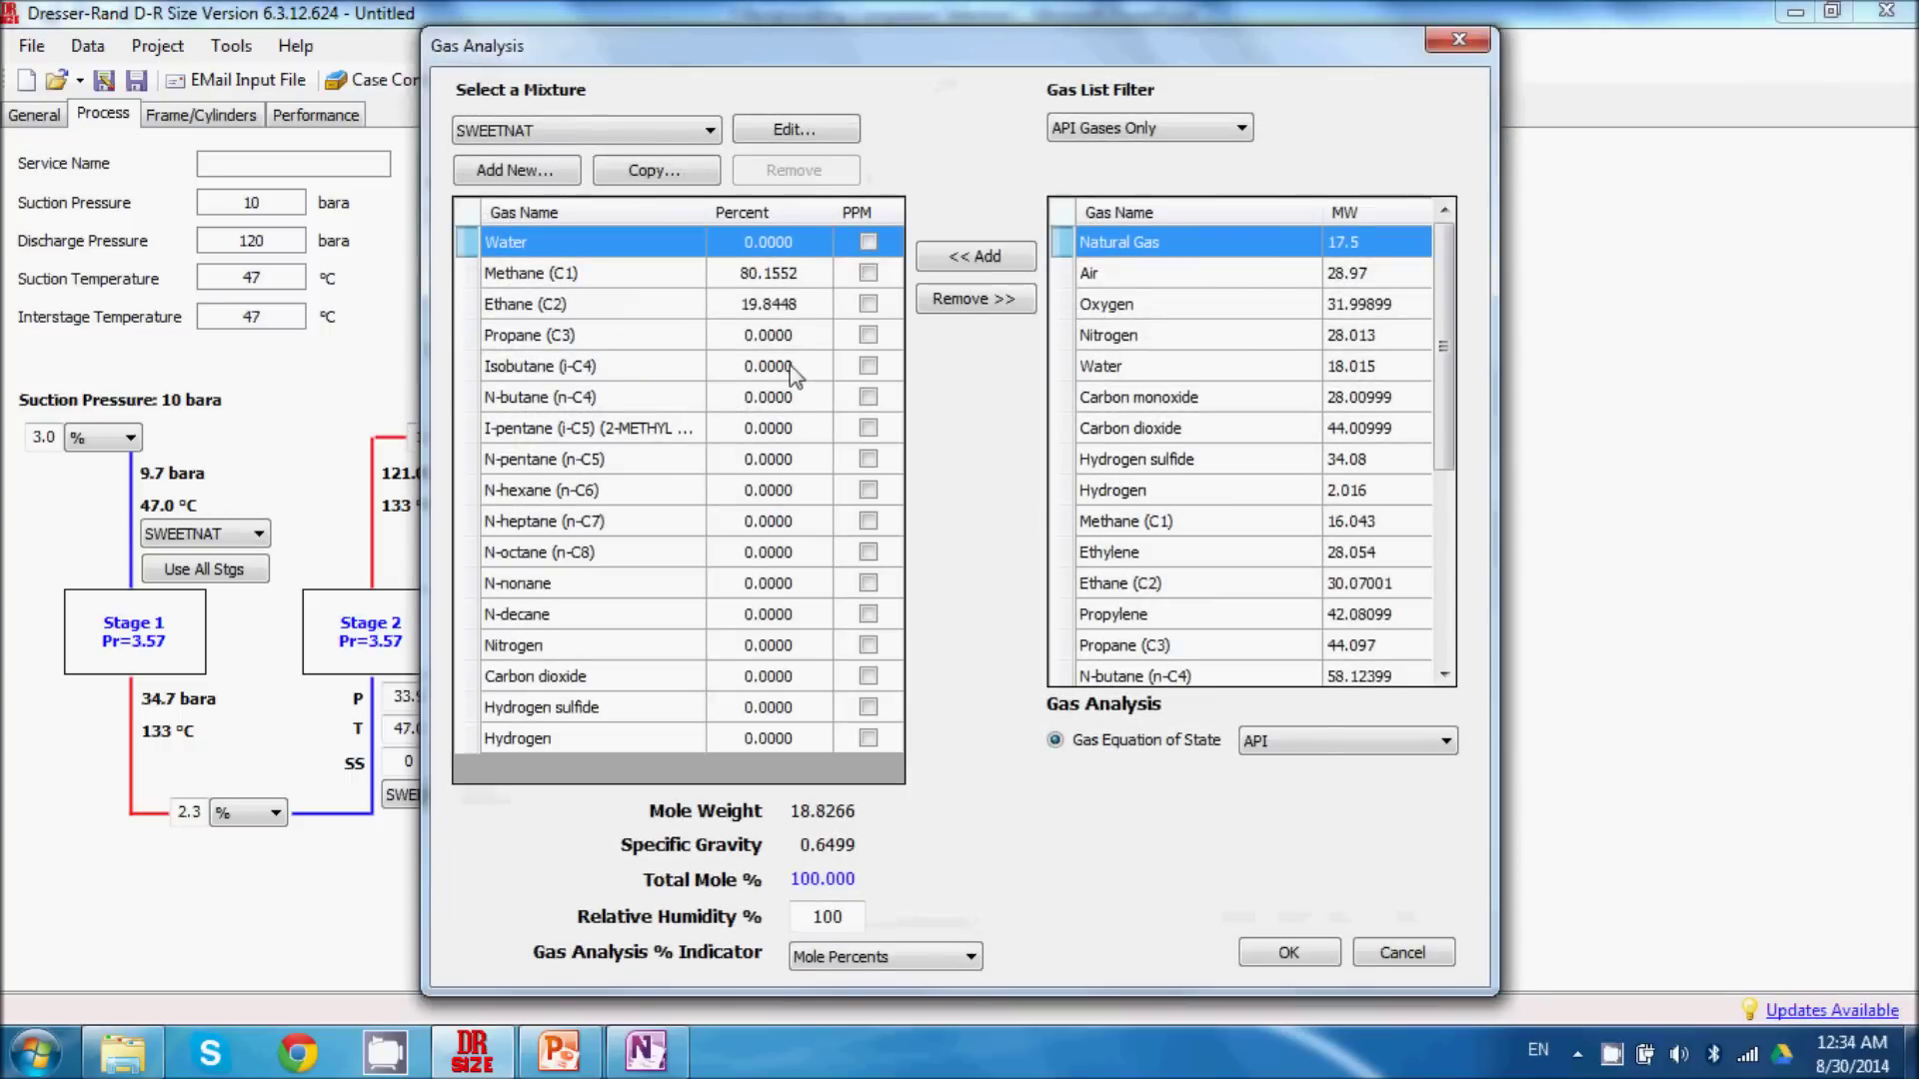
left_click(786, 284)
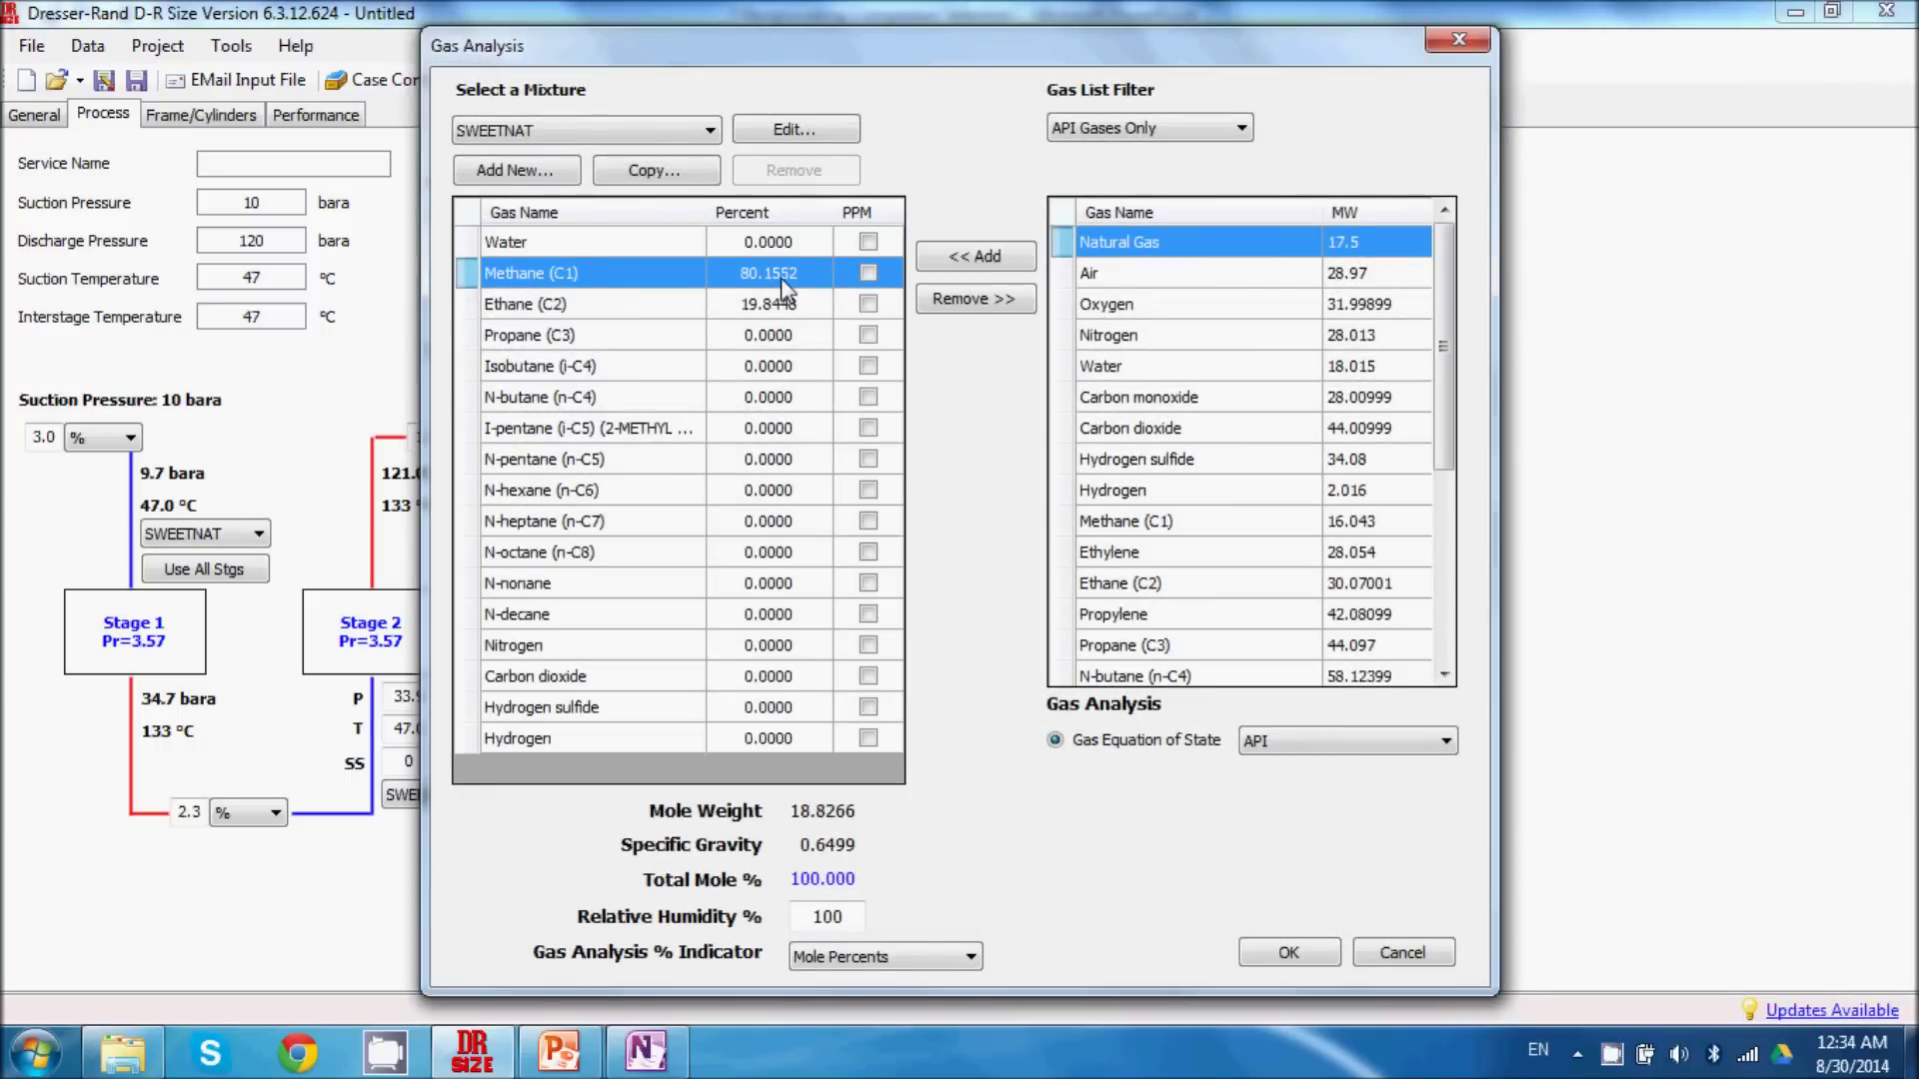
left_click(785, 284)
type("0")
left_click(766, 308)
type("0")
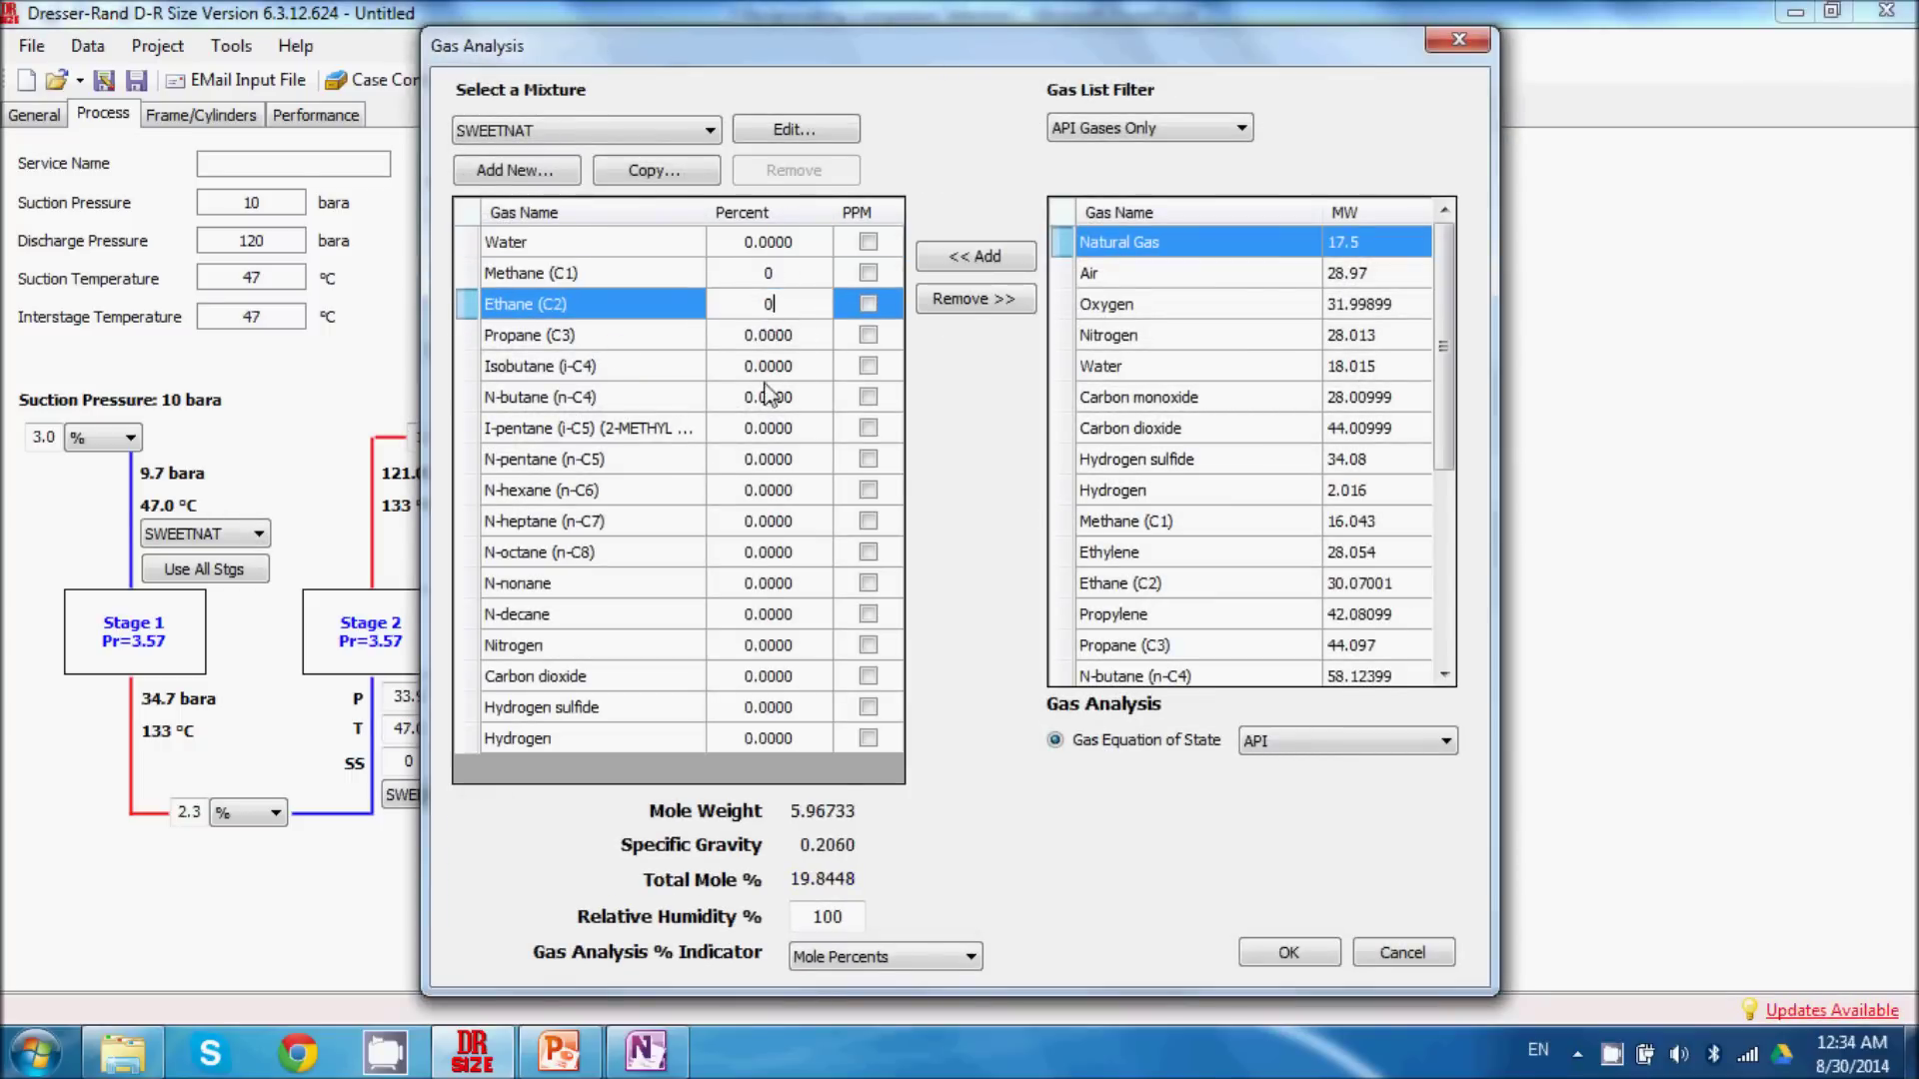
Flag Hydrogen as PPM in the SWEETNAT gas analysis and enter 100 as its amount.
left_click(826, 744)
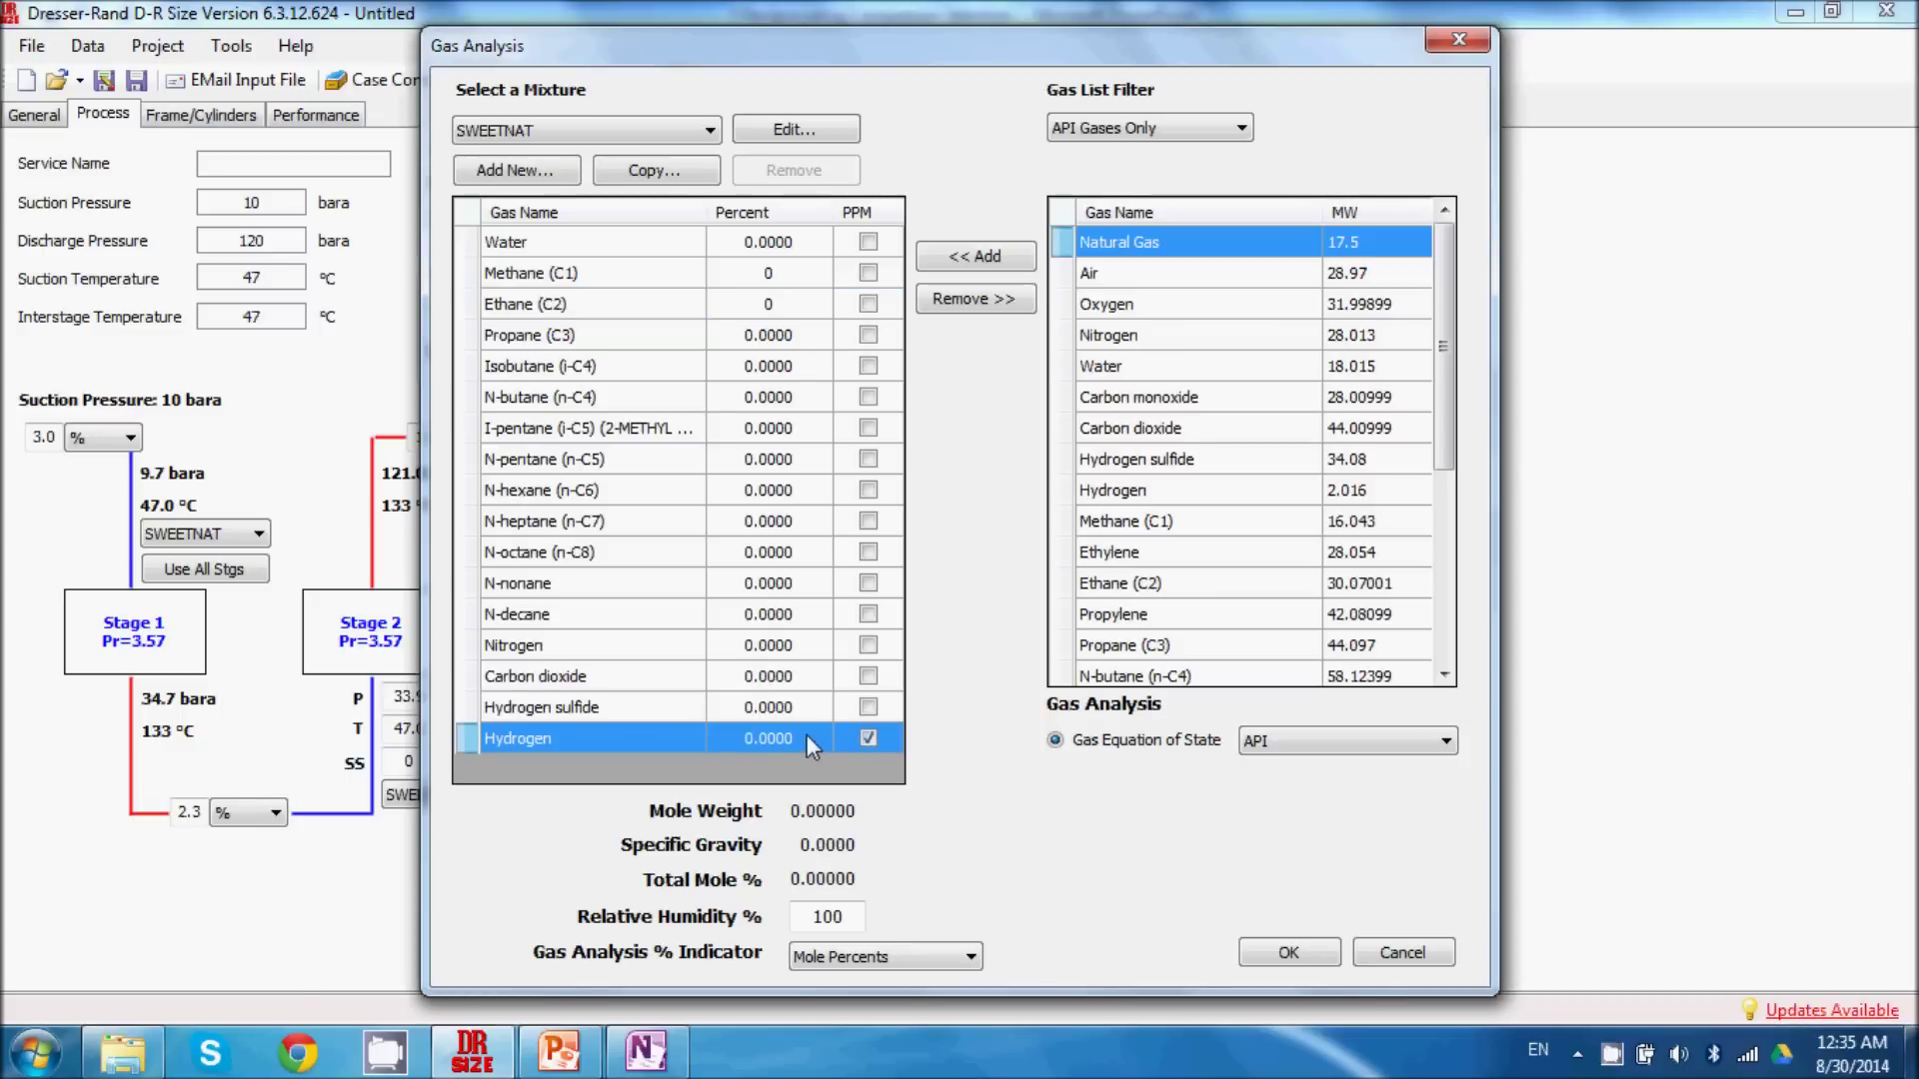
left_click(789, 736)
double_click(787, 740)
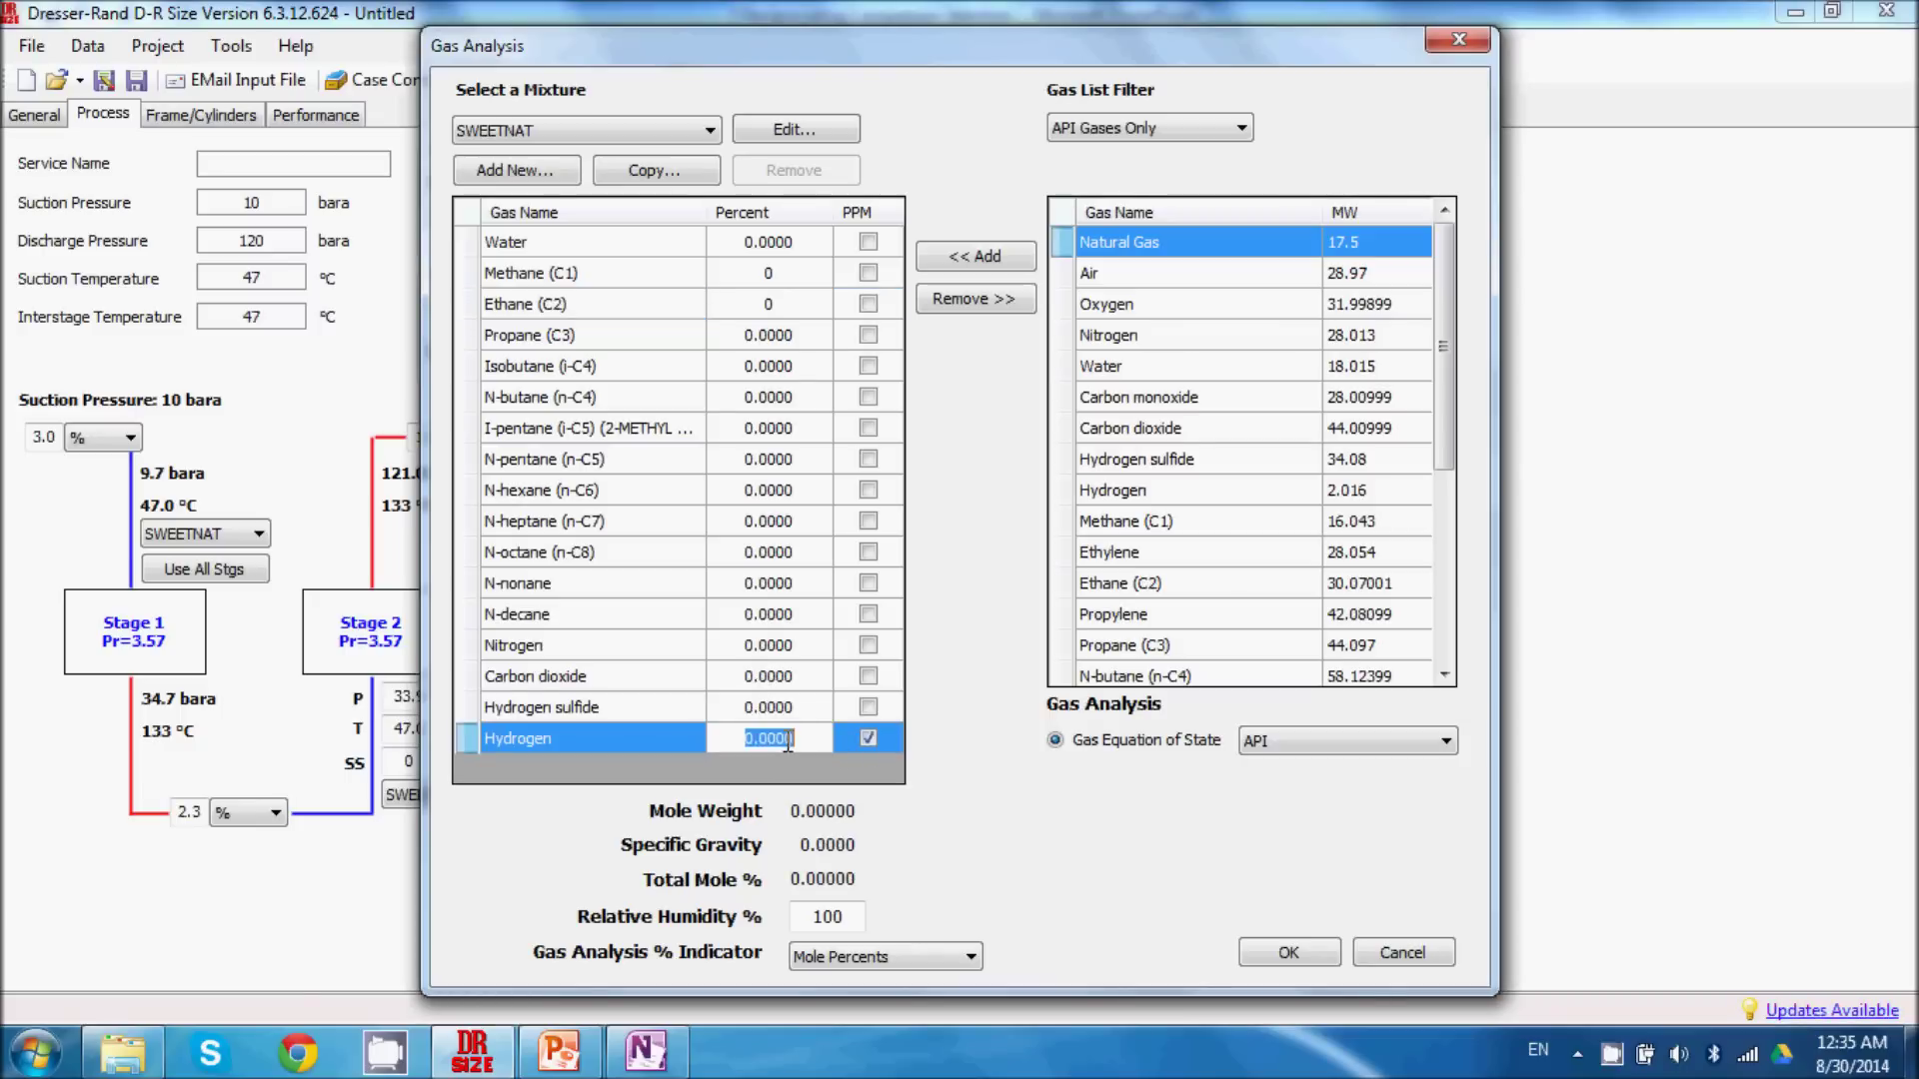
type("100")
key("Up")
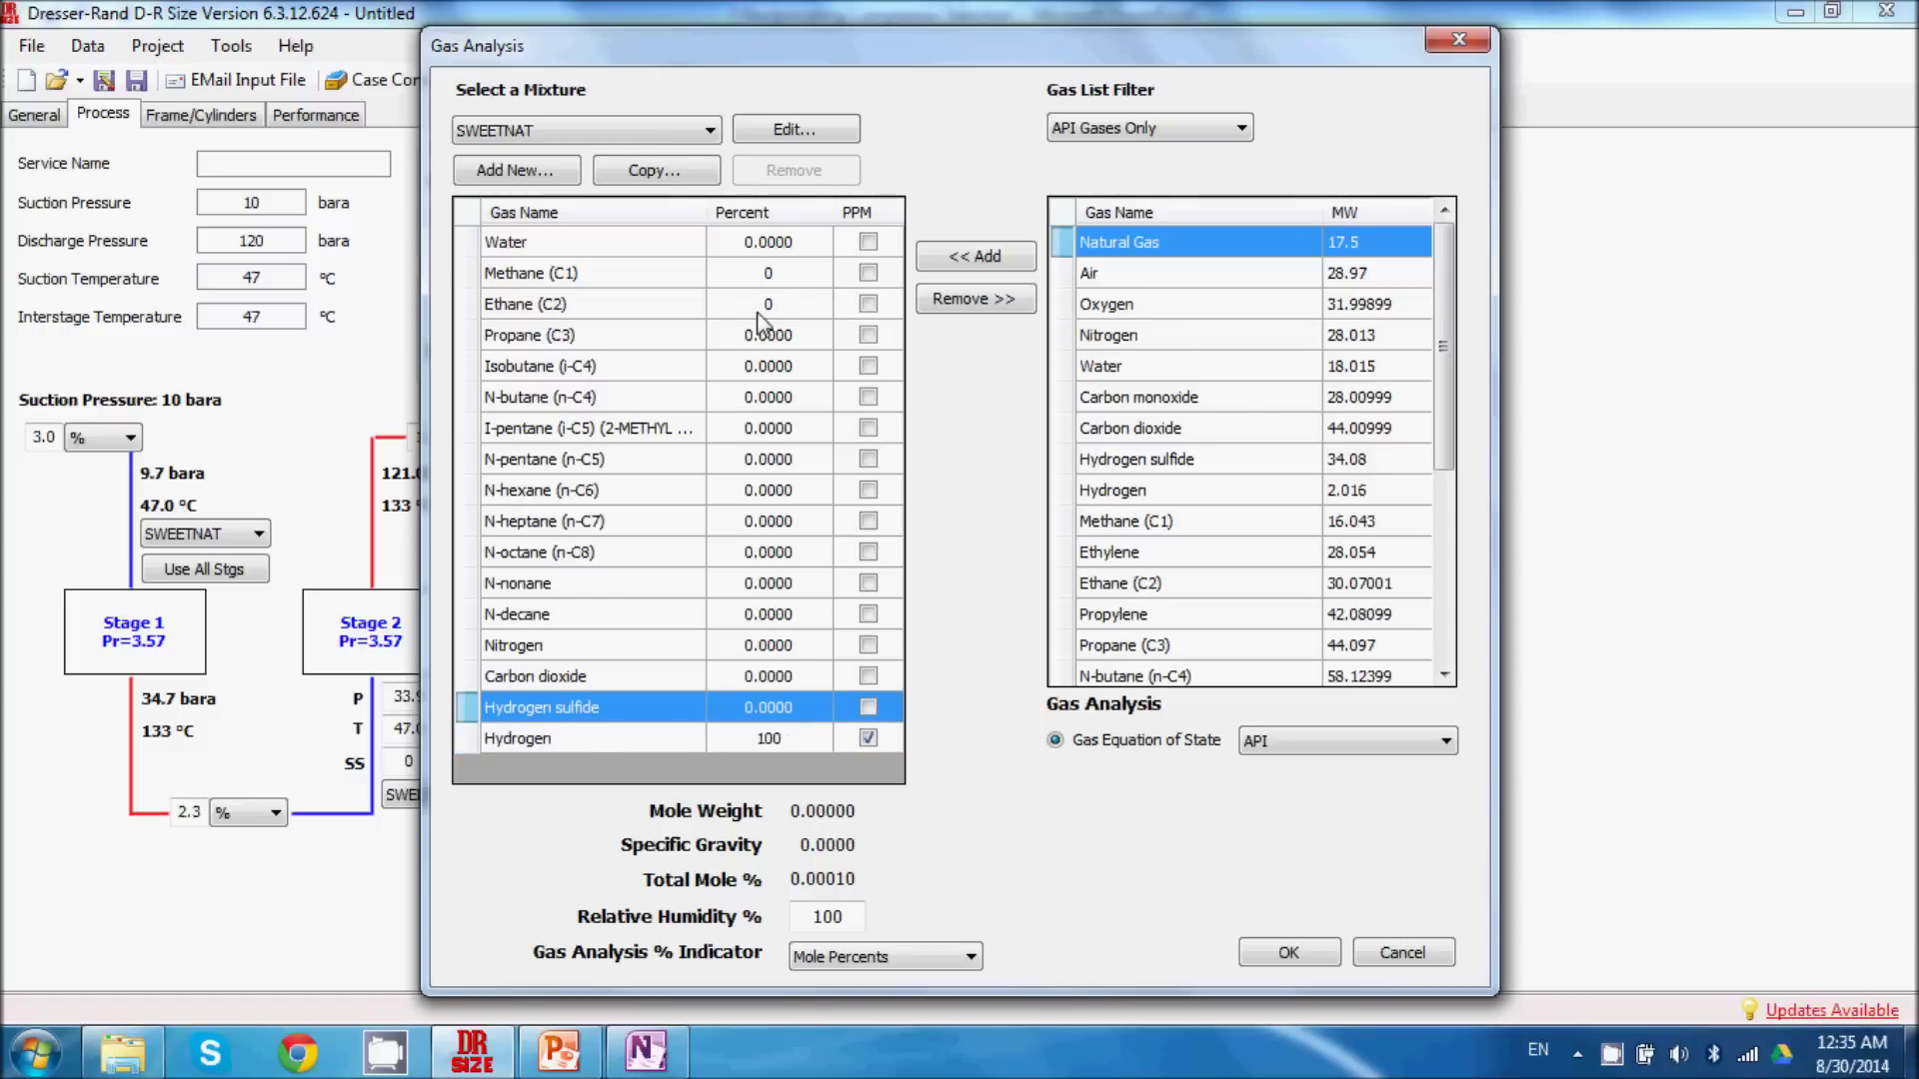
Set every other constituent of the SWEETNAT mixture to 0, then accept the gas analysis and let the program normalize the amounts.
left_click(779, 246)
key("Down")
key("Down")
key("Down")
key("Down")
key("Down")
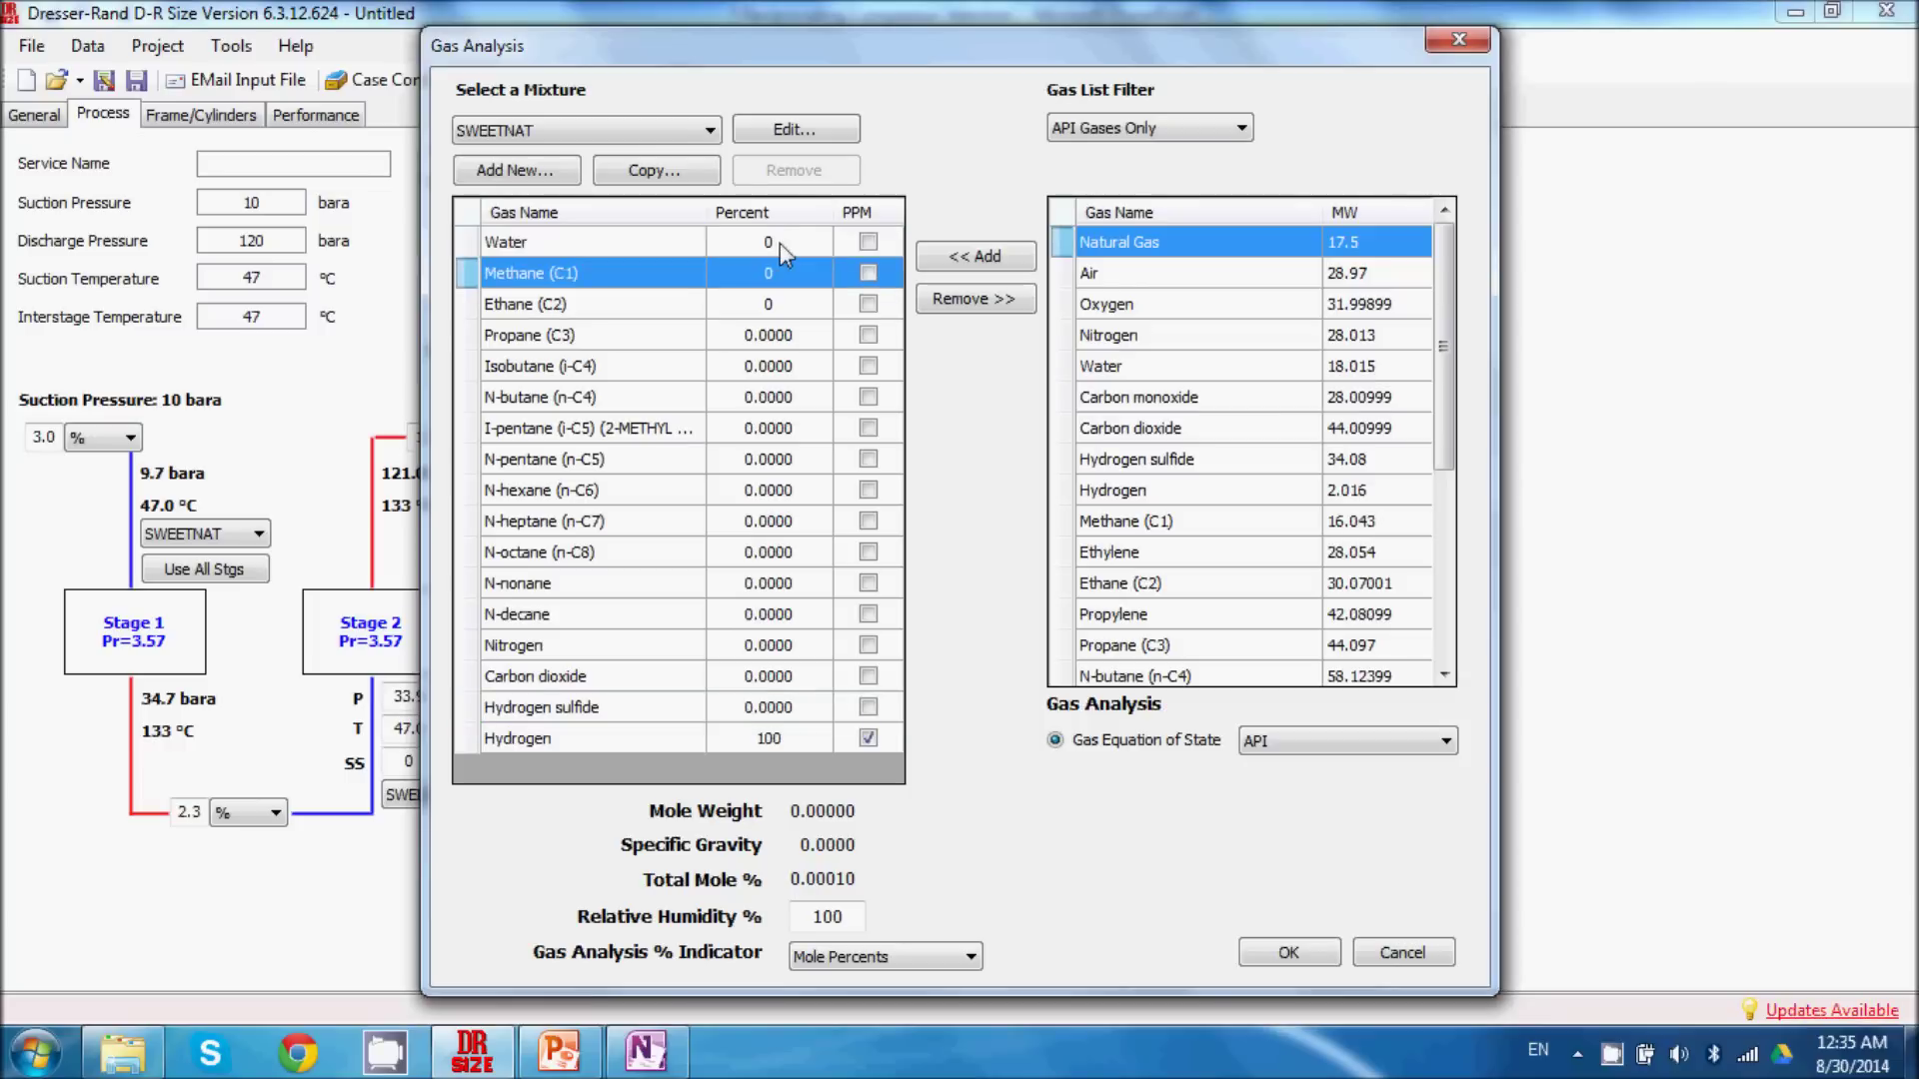
key("Up")
key("Down")
key("Down")
key("Down")
key("Down")
key("Down")
key("Down")
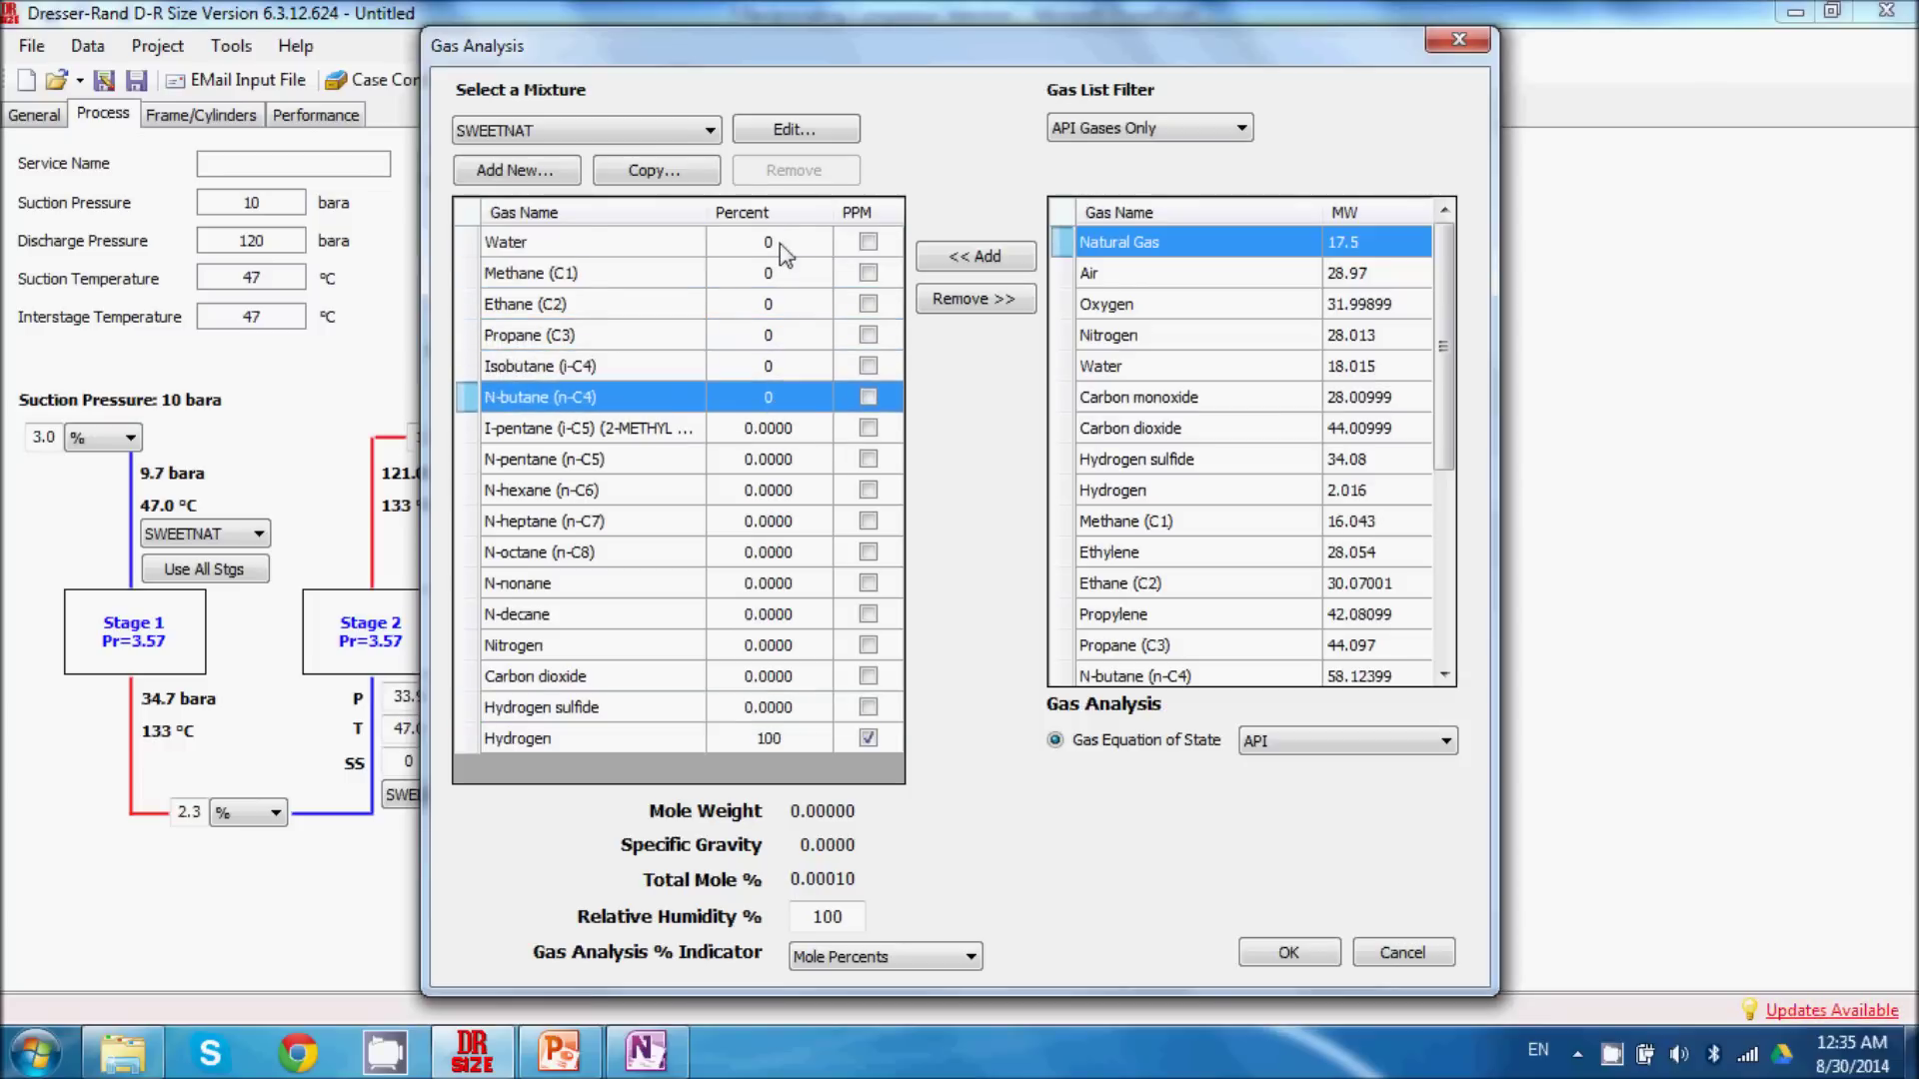
key("Down")
key("Down")
key("Down")
key("Down")
key("Down")
key("Down")
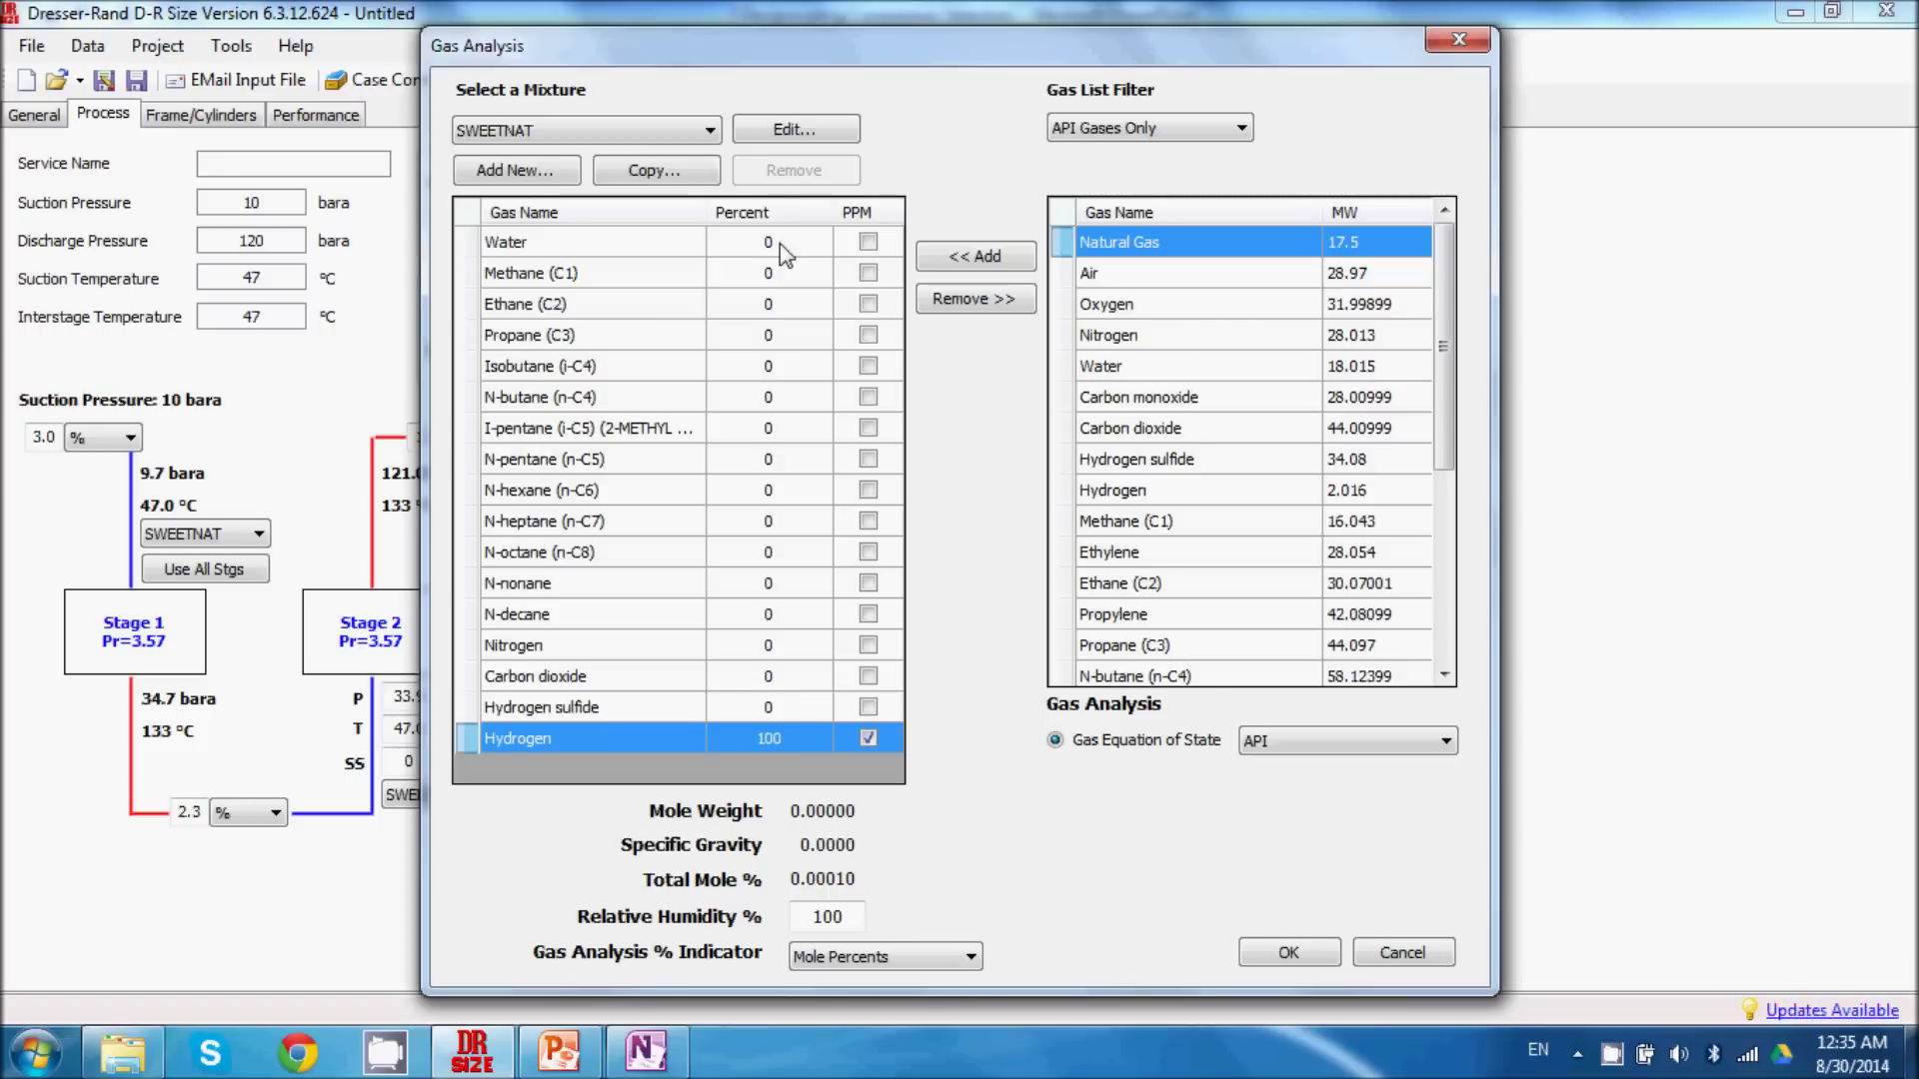
left_click(1269, 949)
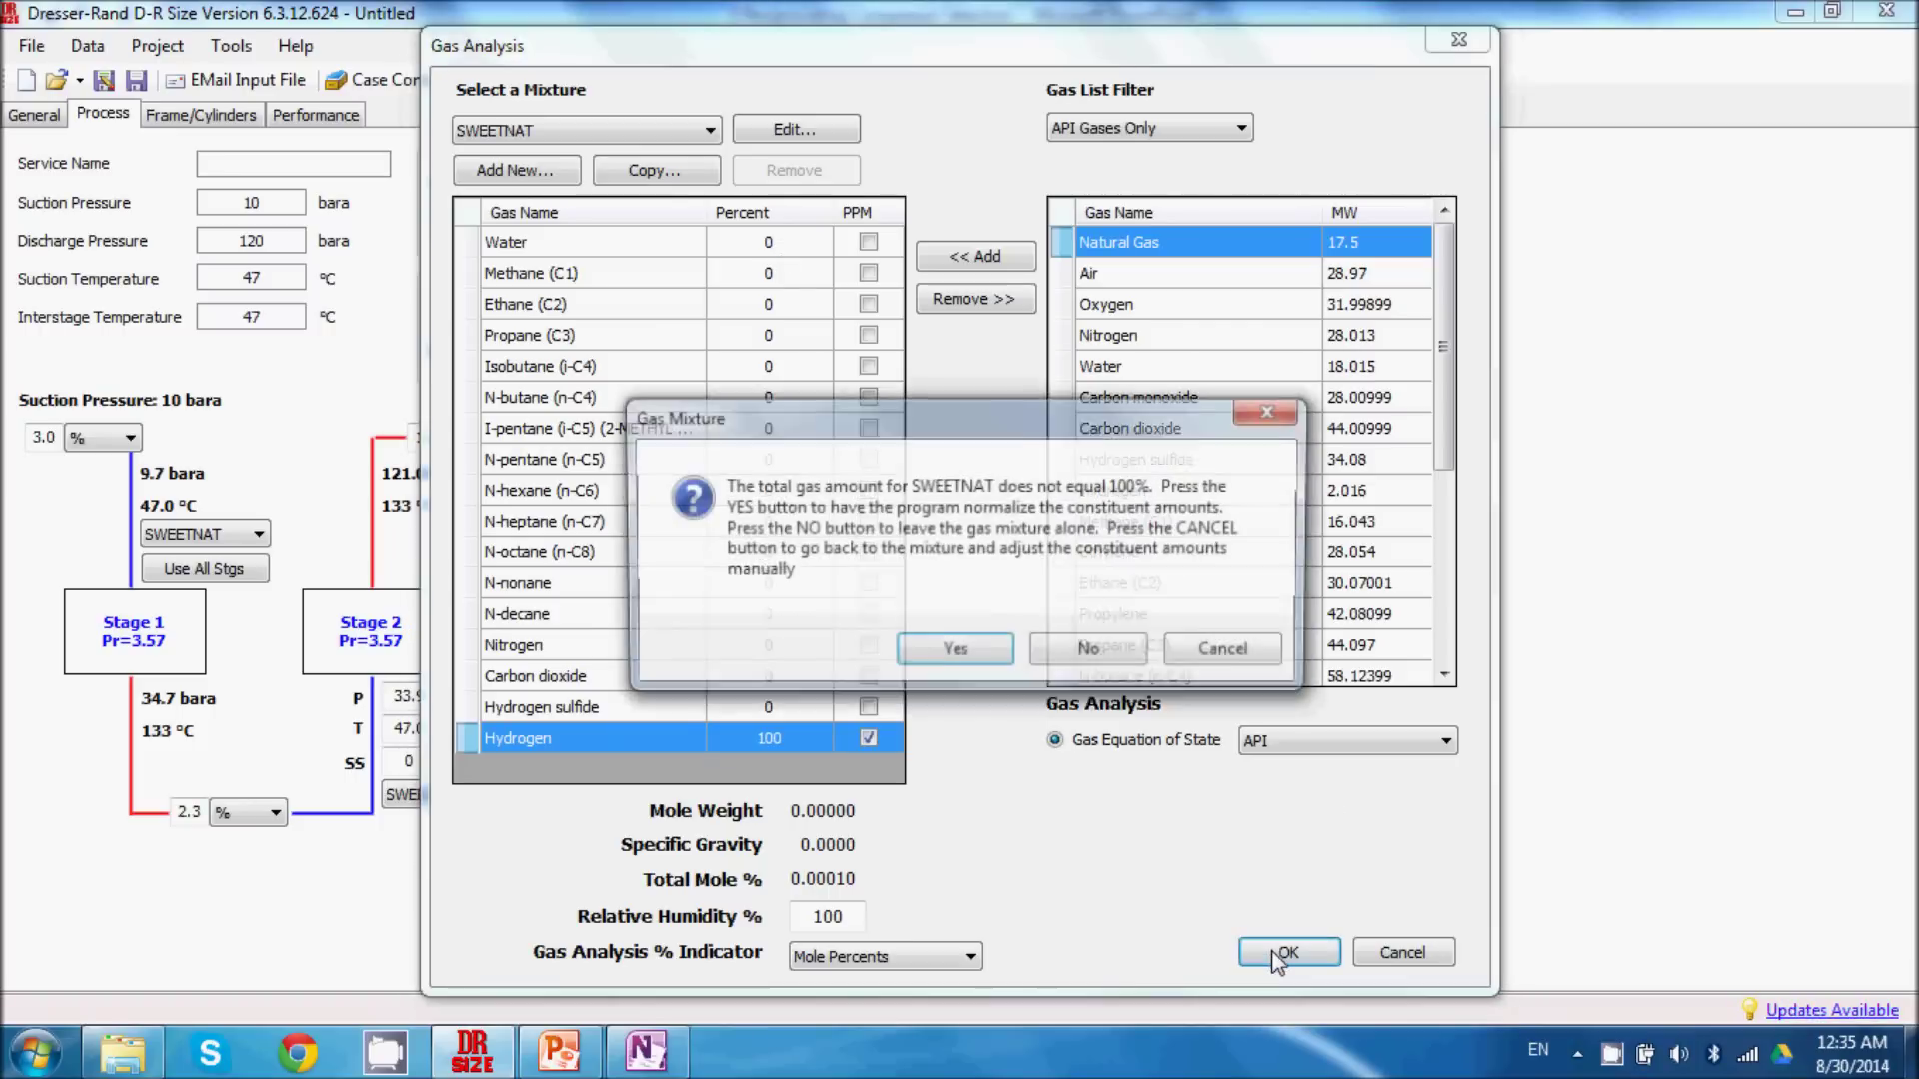
left_click(954, 653)
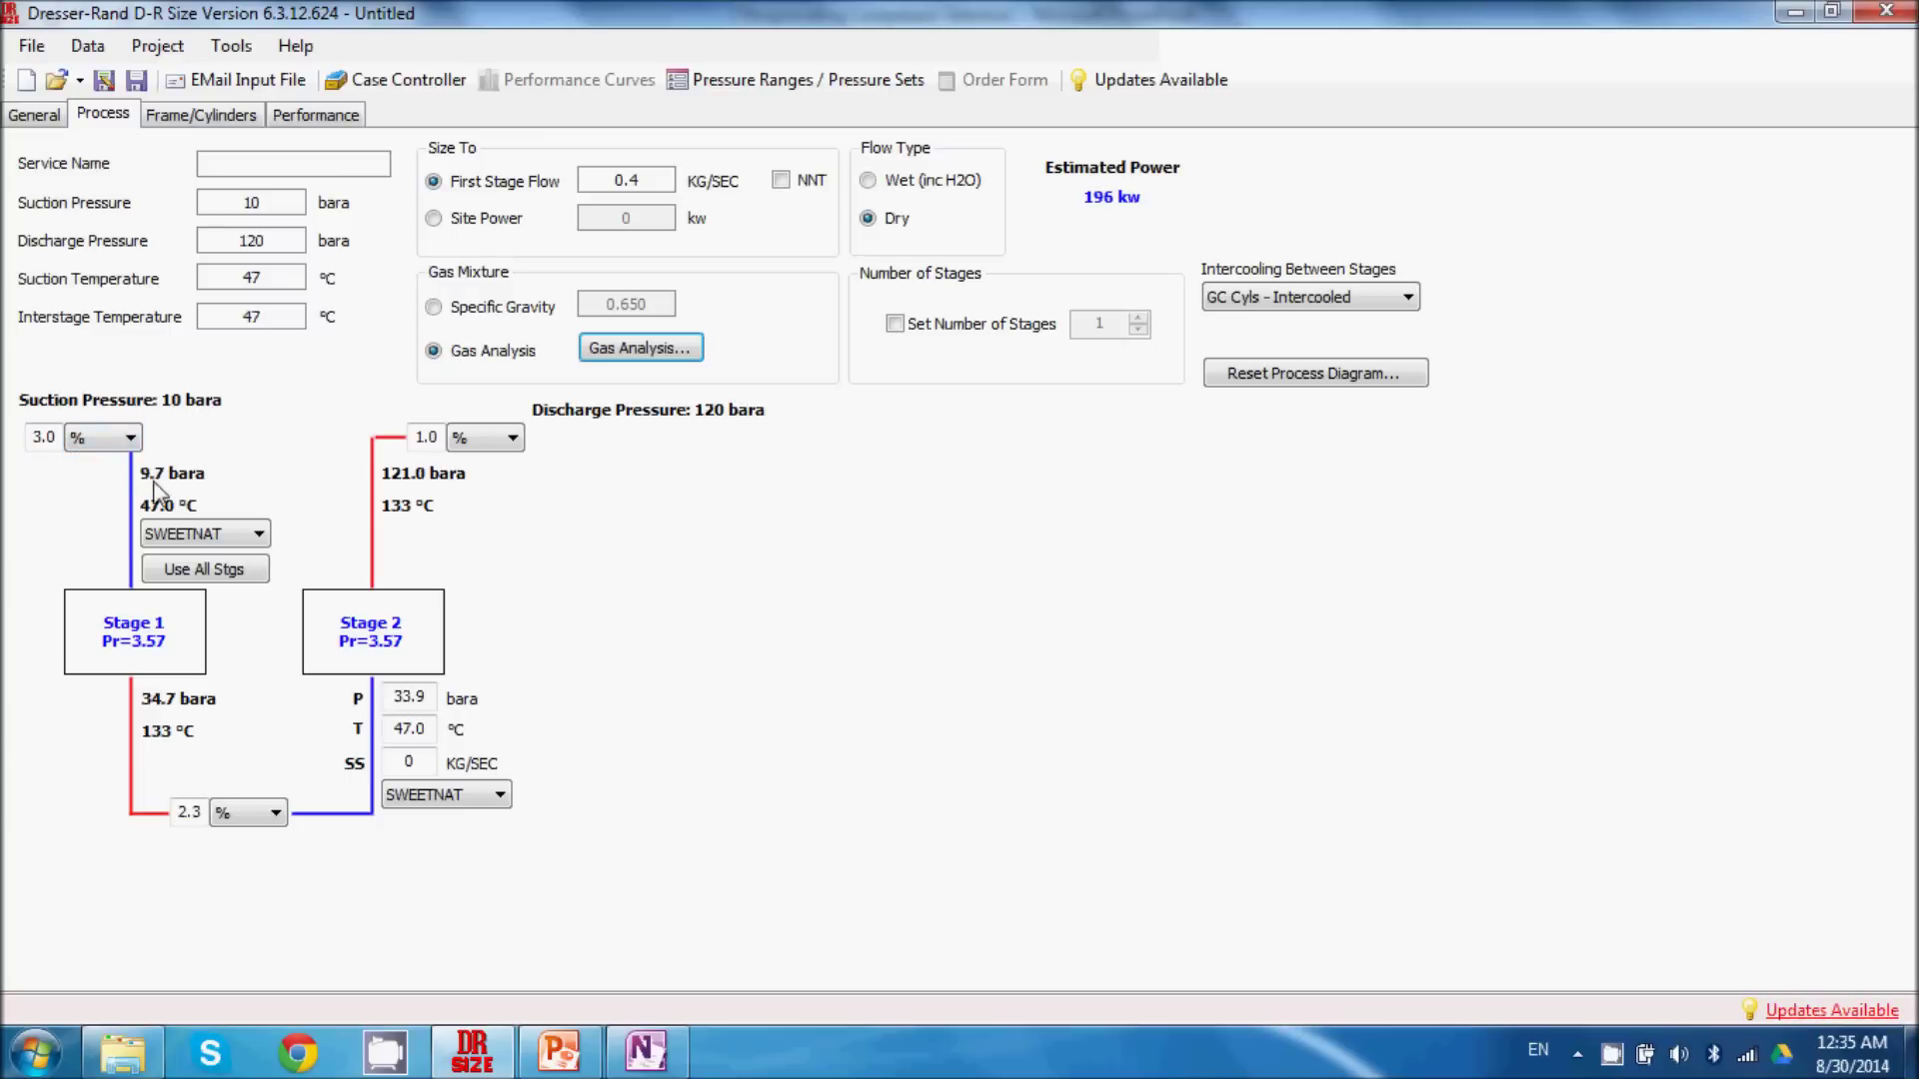
Set the pressure losses in the process diagram to 0 % at the stage 1 suction, between the stages and at the stage 2 discharge.
left_click(37, 440)
type("0")
left_click(190, 809)
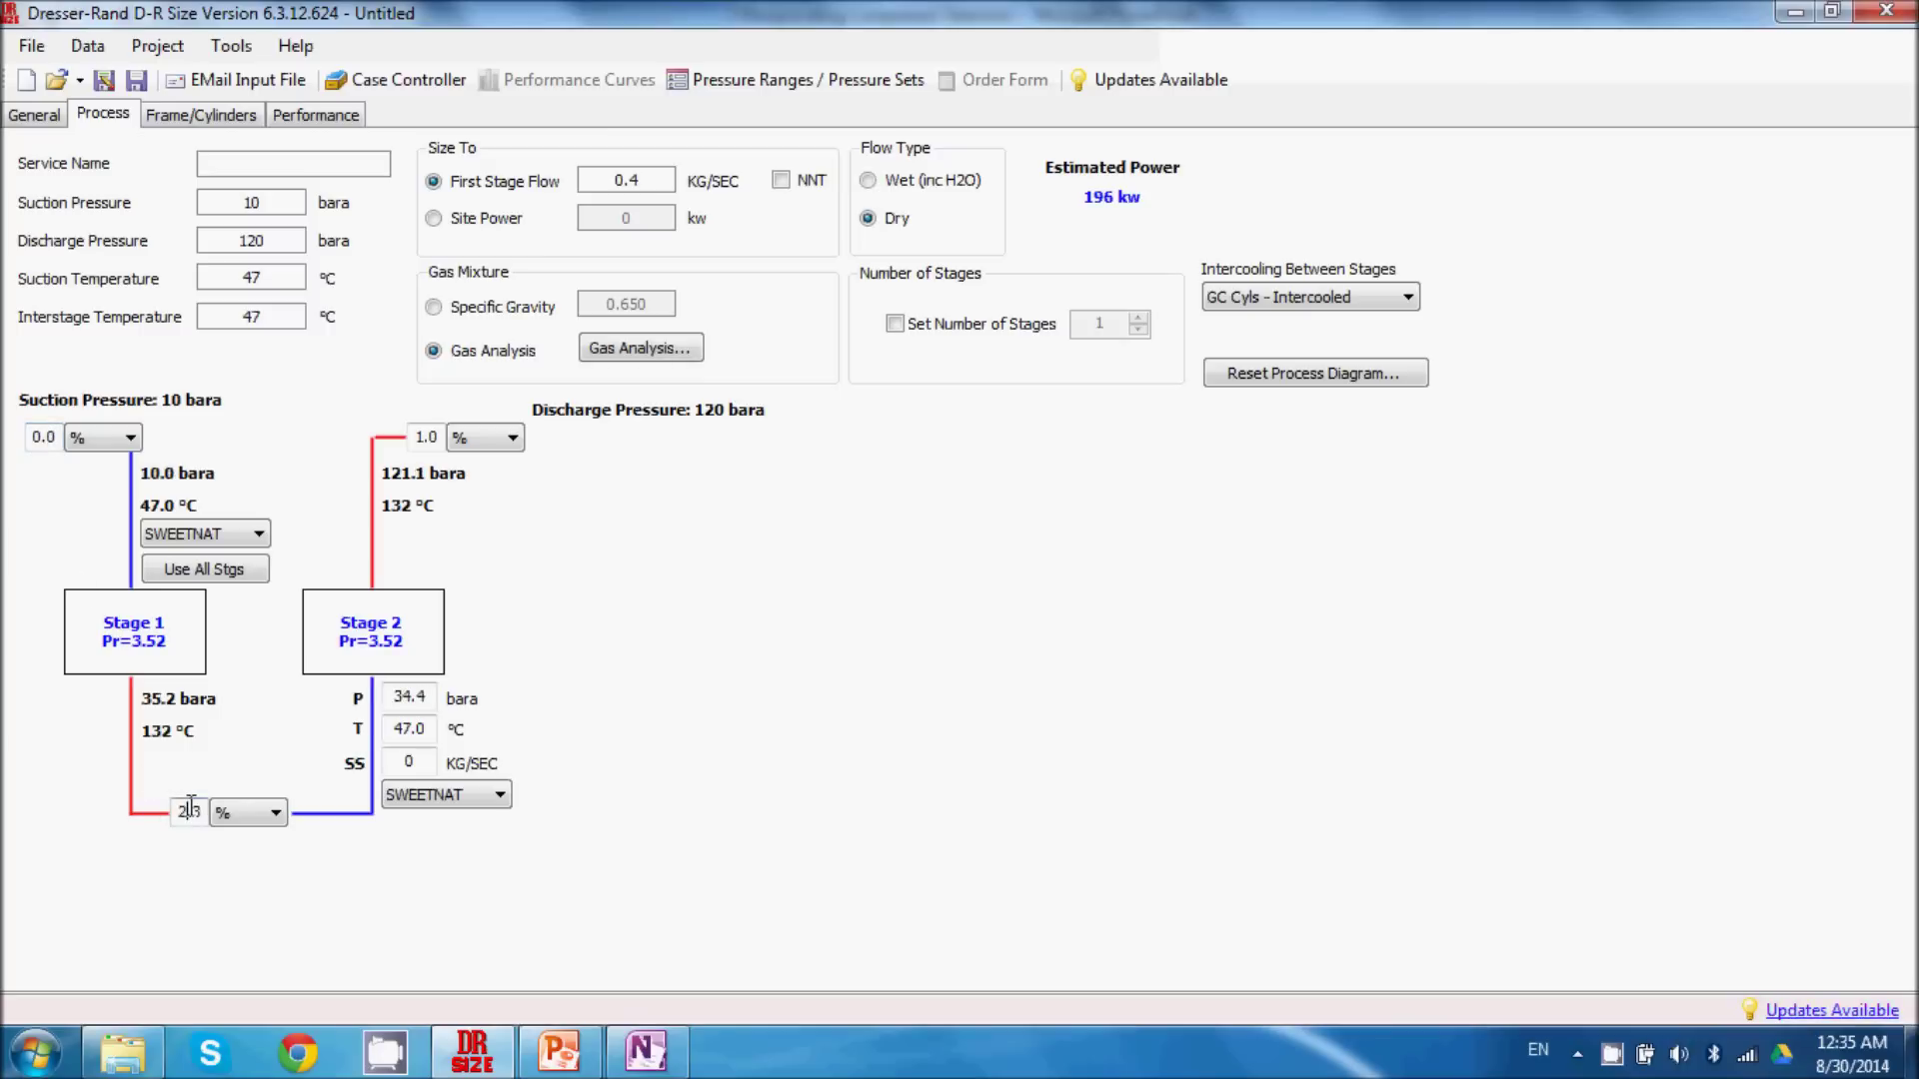
type("0")
left_click(426, 439)
type("0")
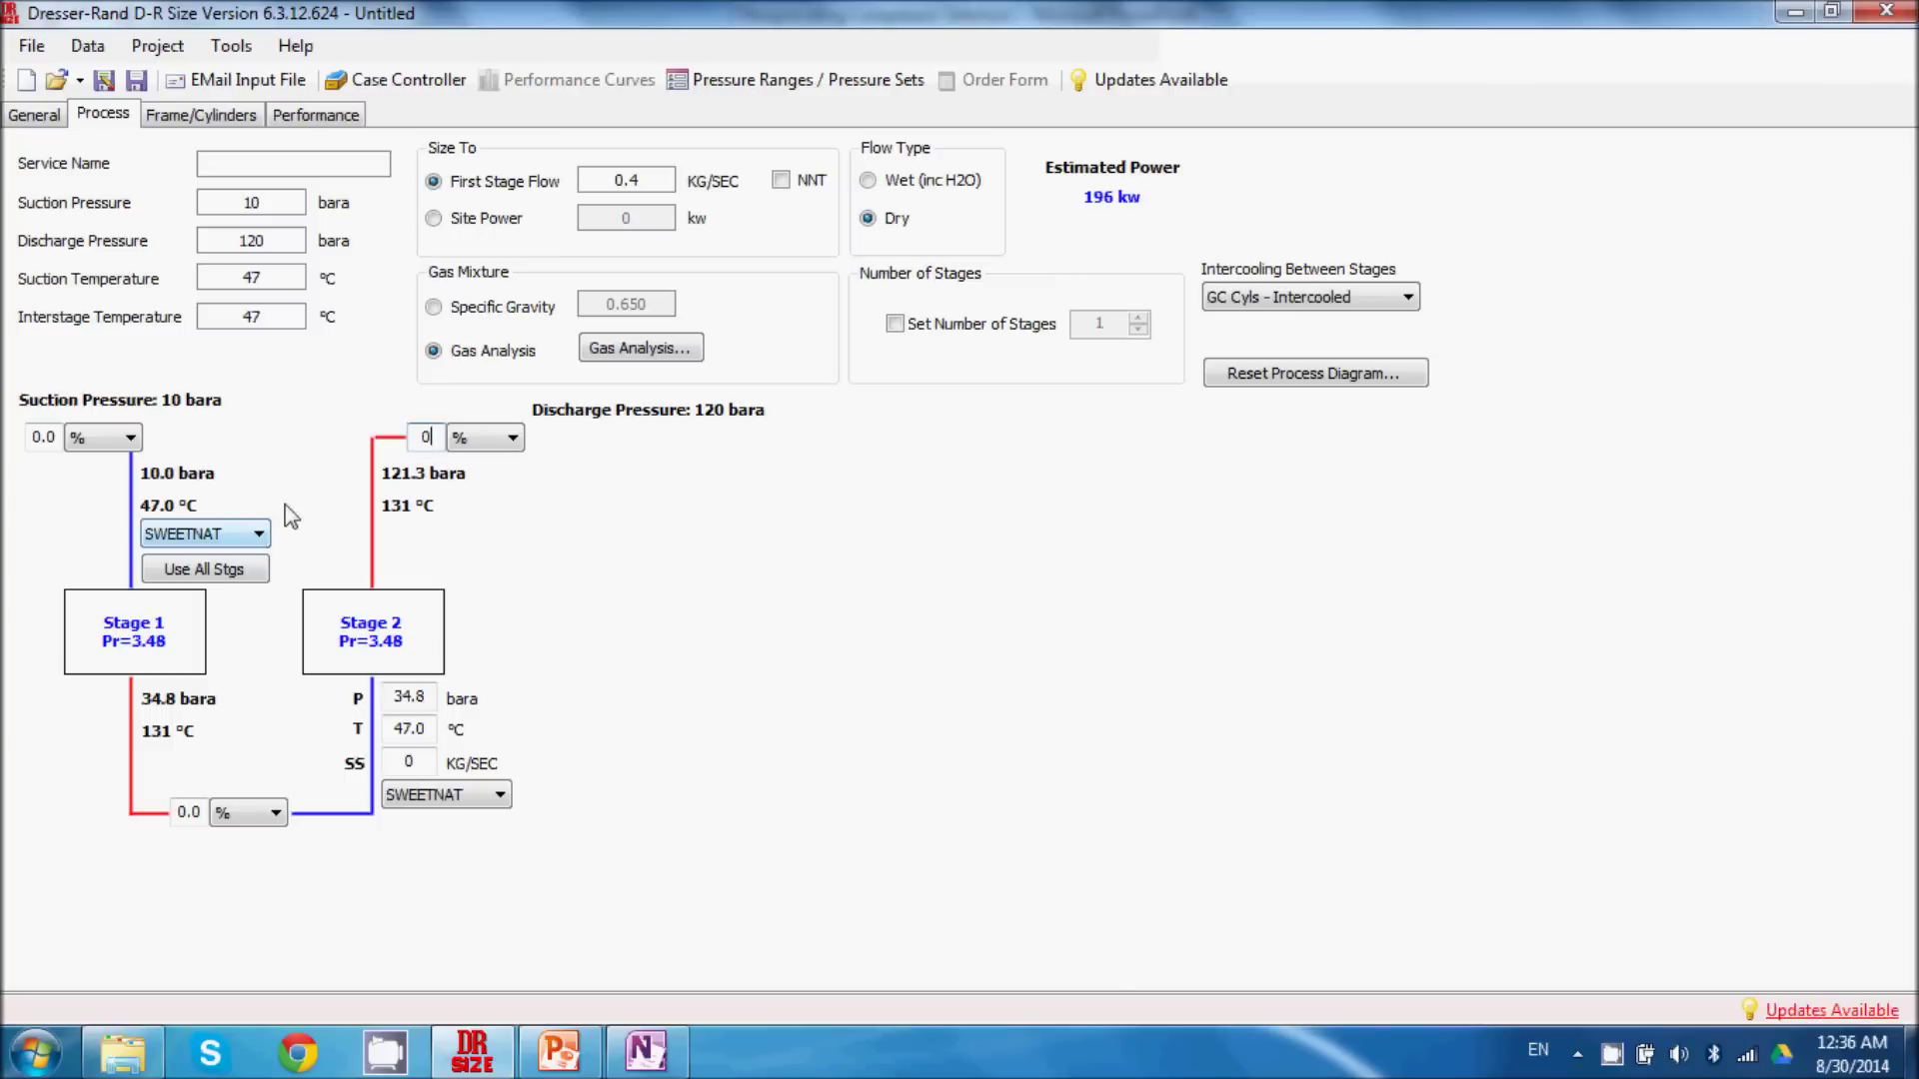
left_click(47, 440)
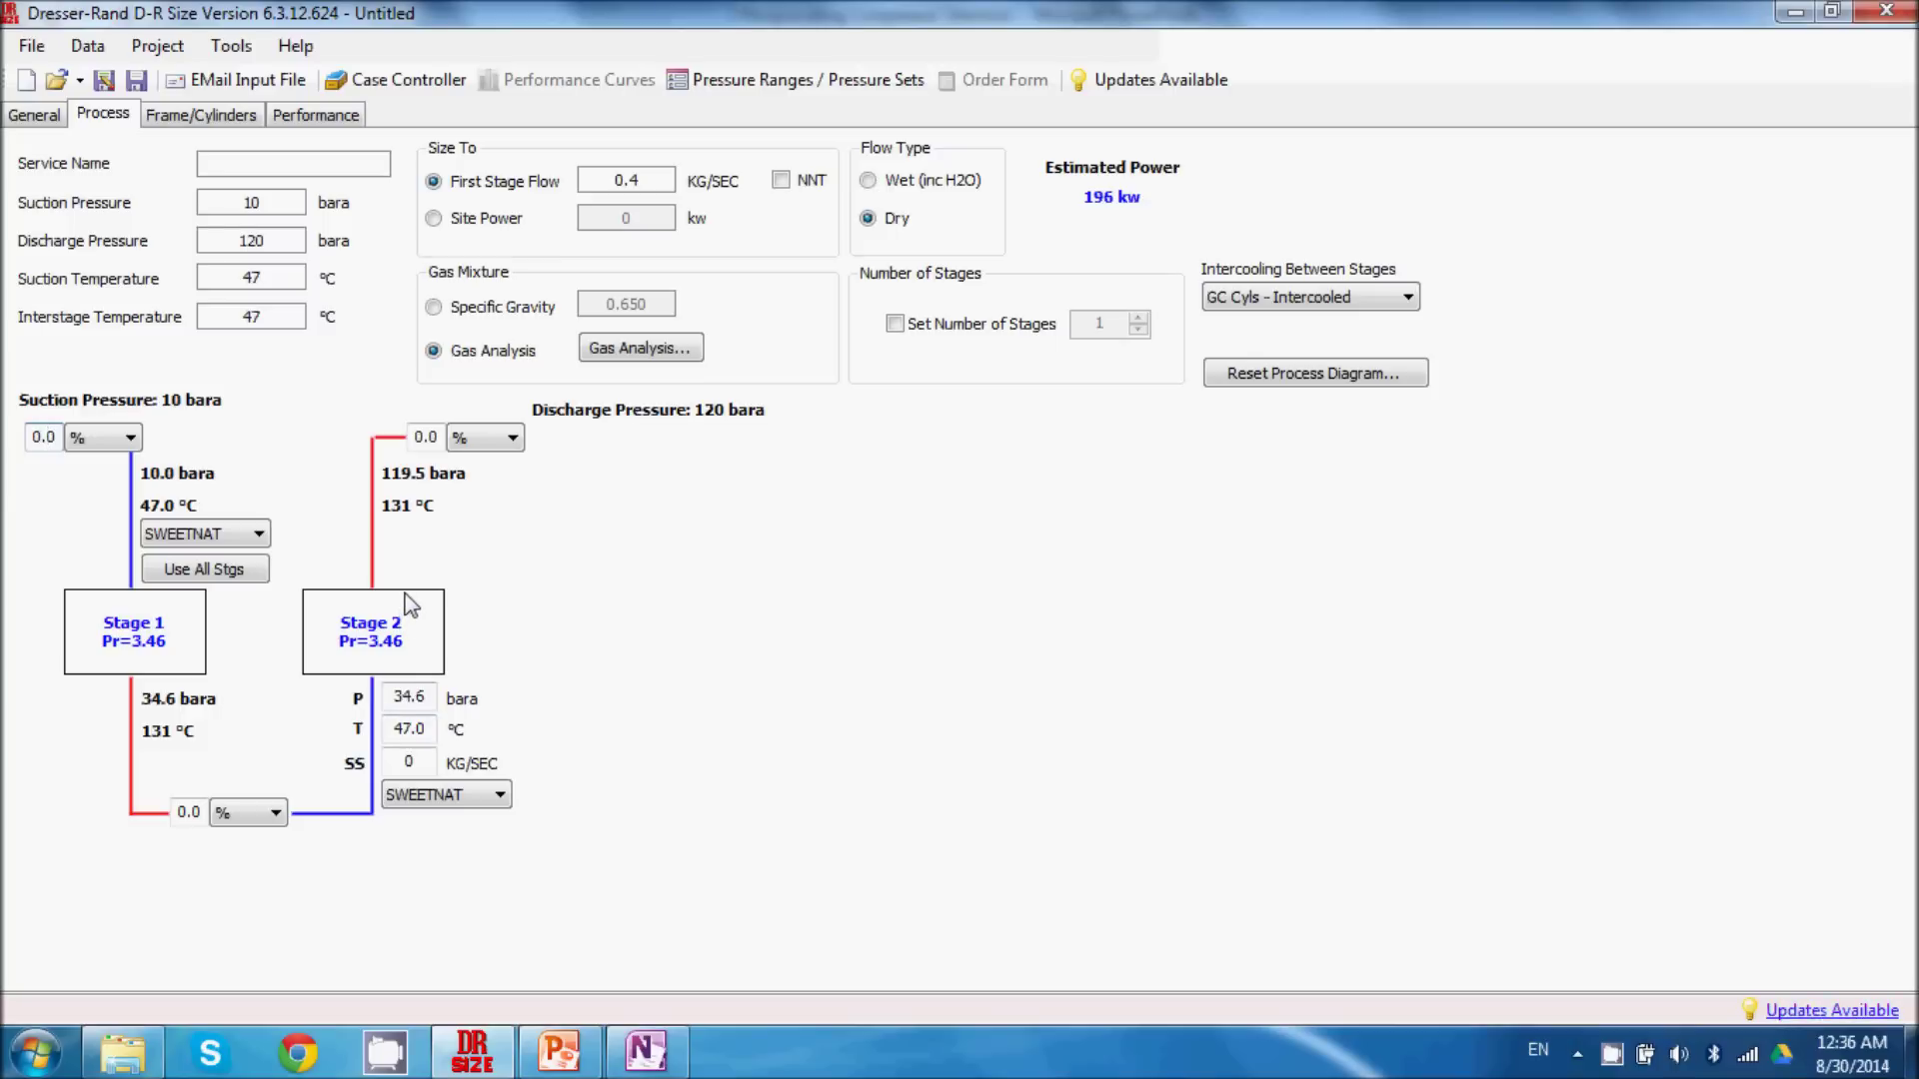
left_click(433, 478)
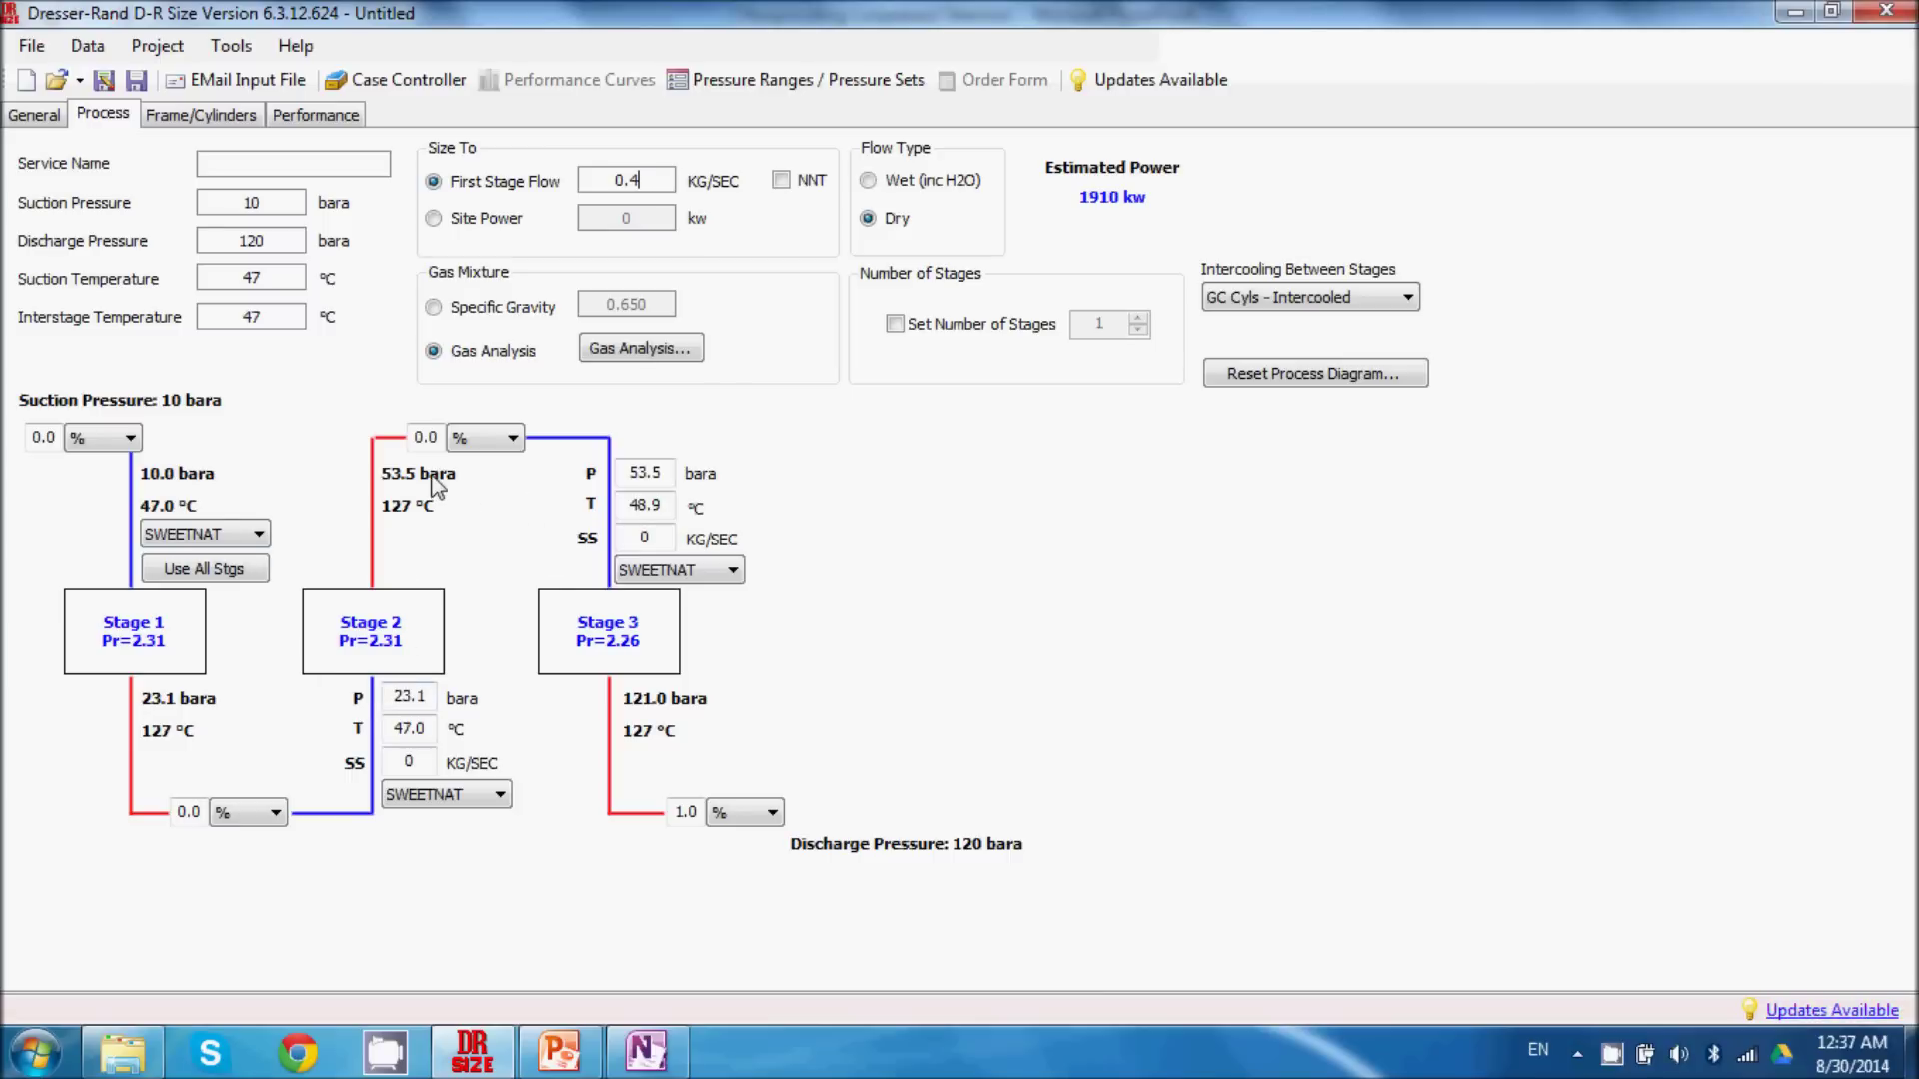
Set the pressure loss at the stage 3 discharge to 0 %.
double_click(689, 813)
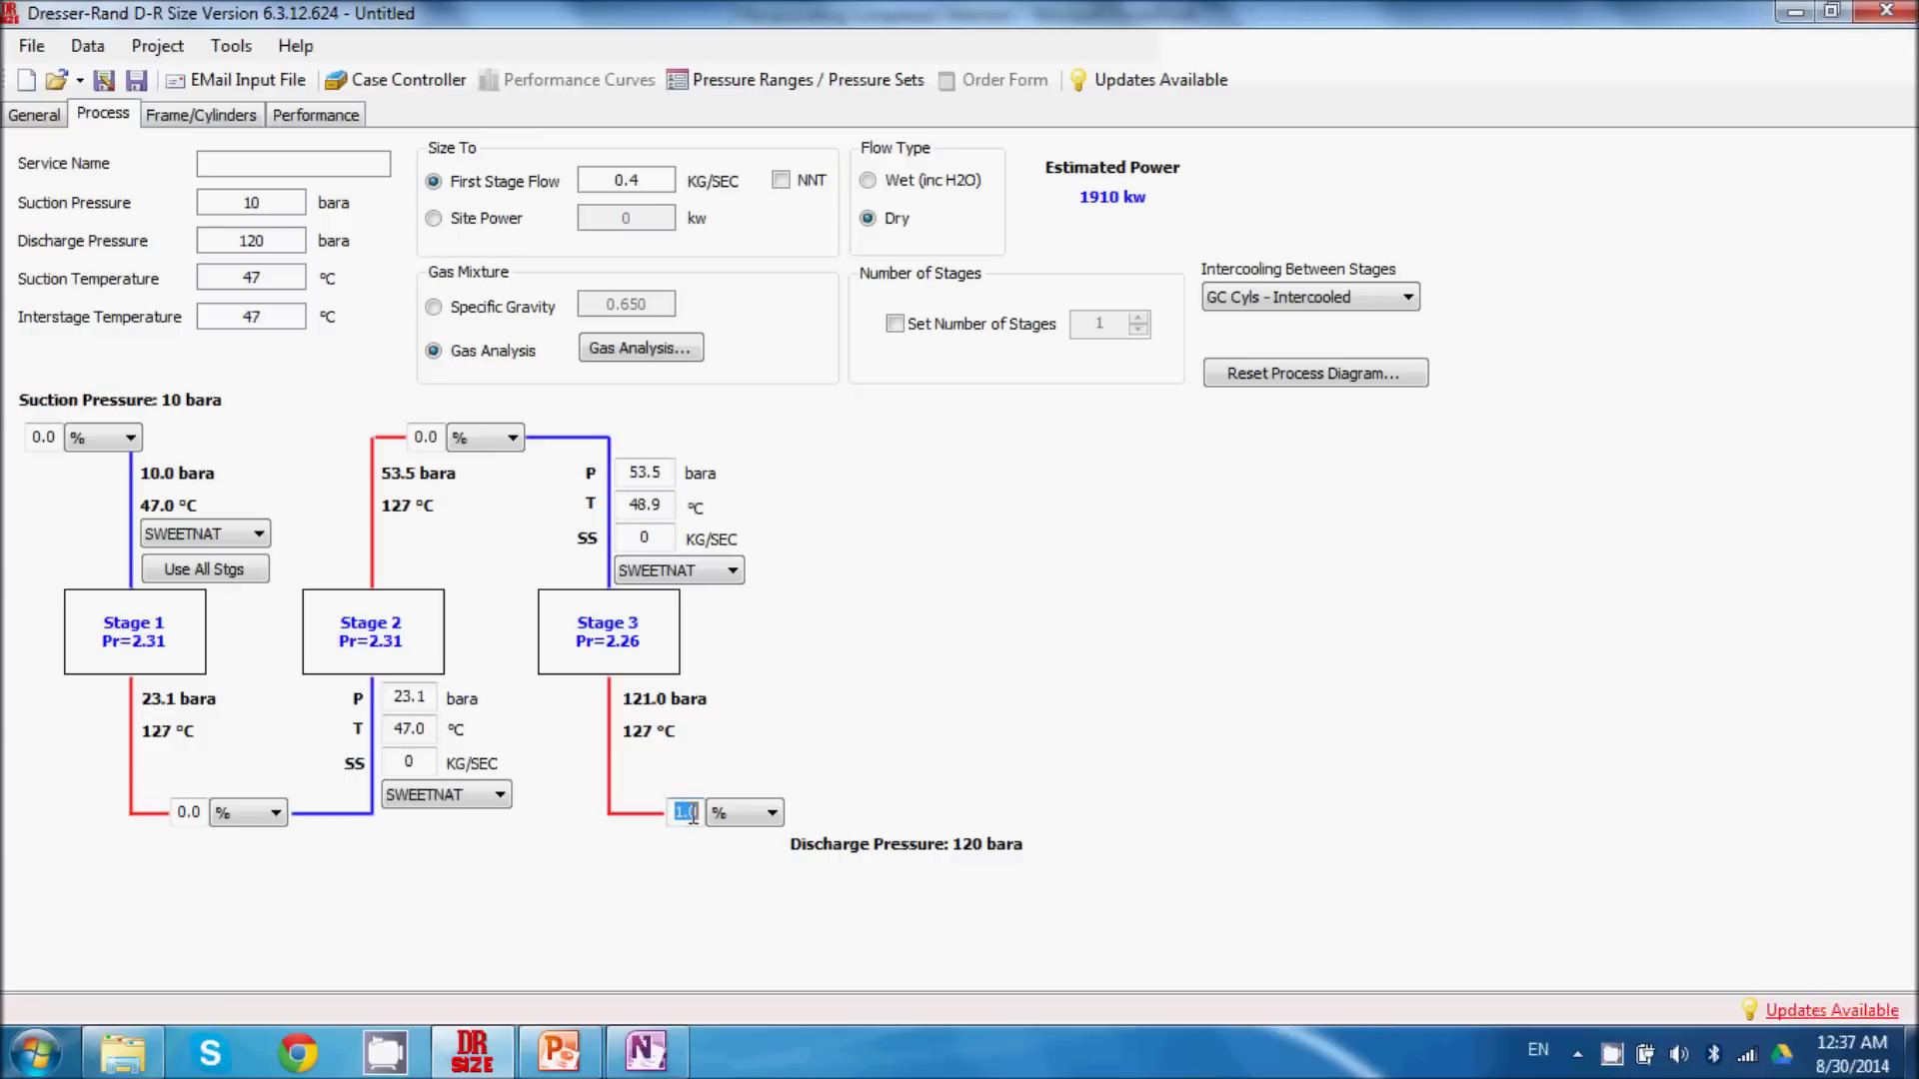
type("0")
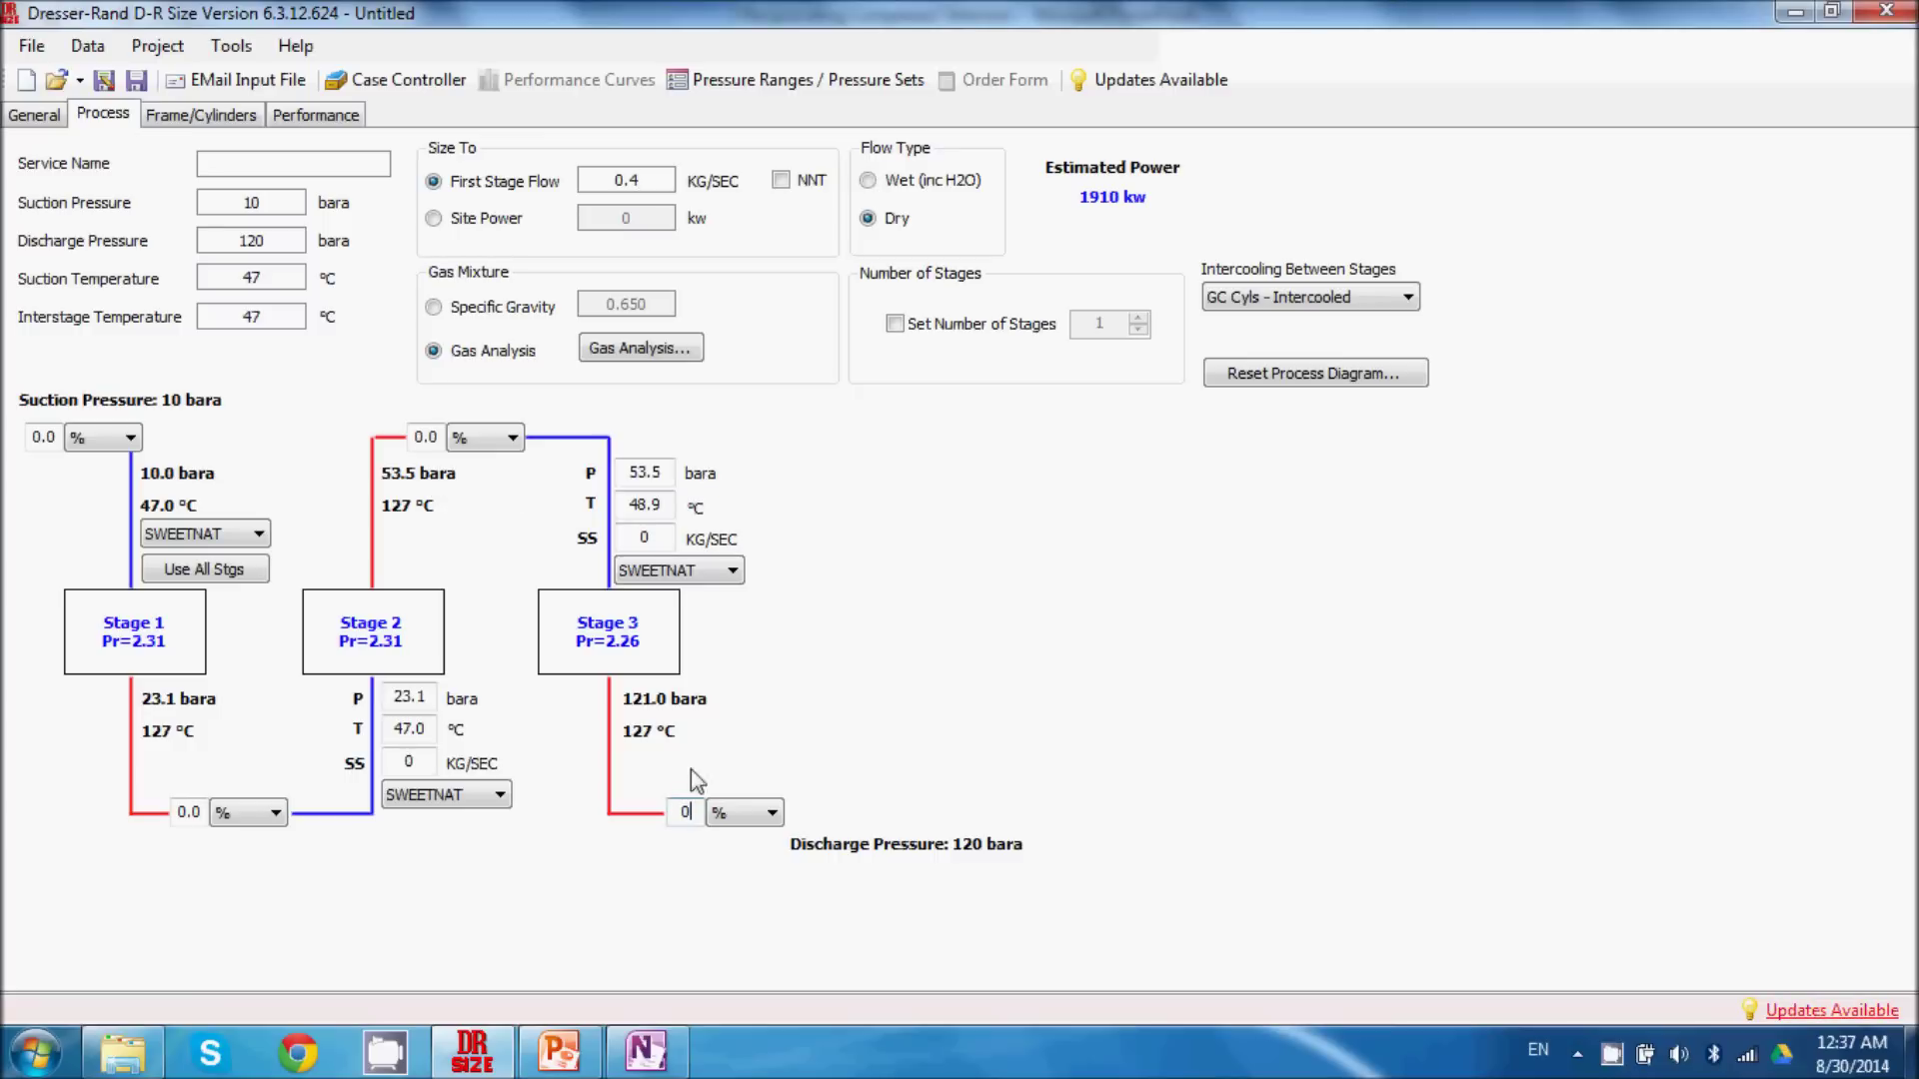
left_click(653, 537)
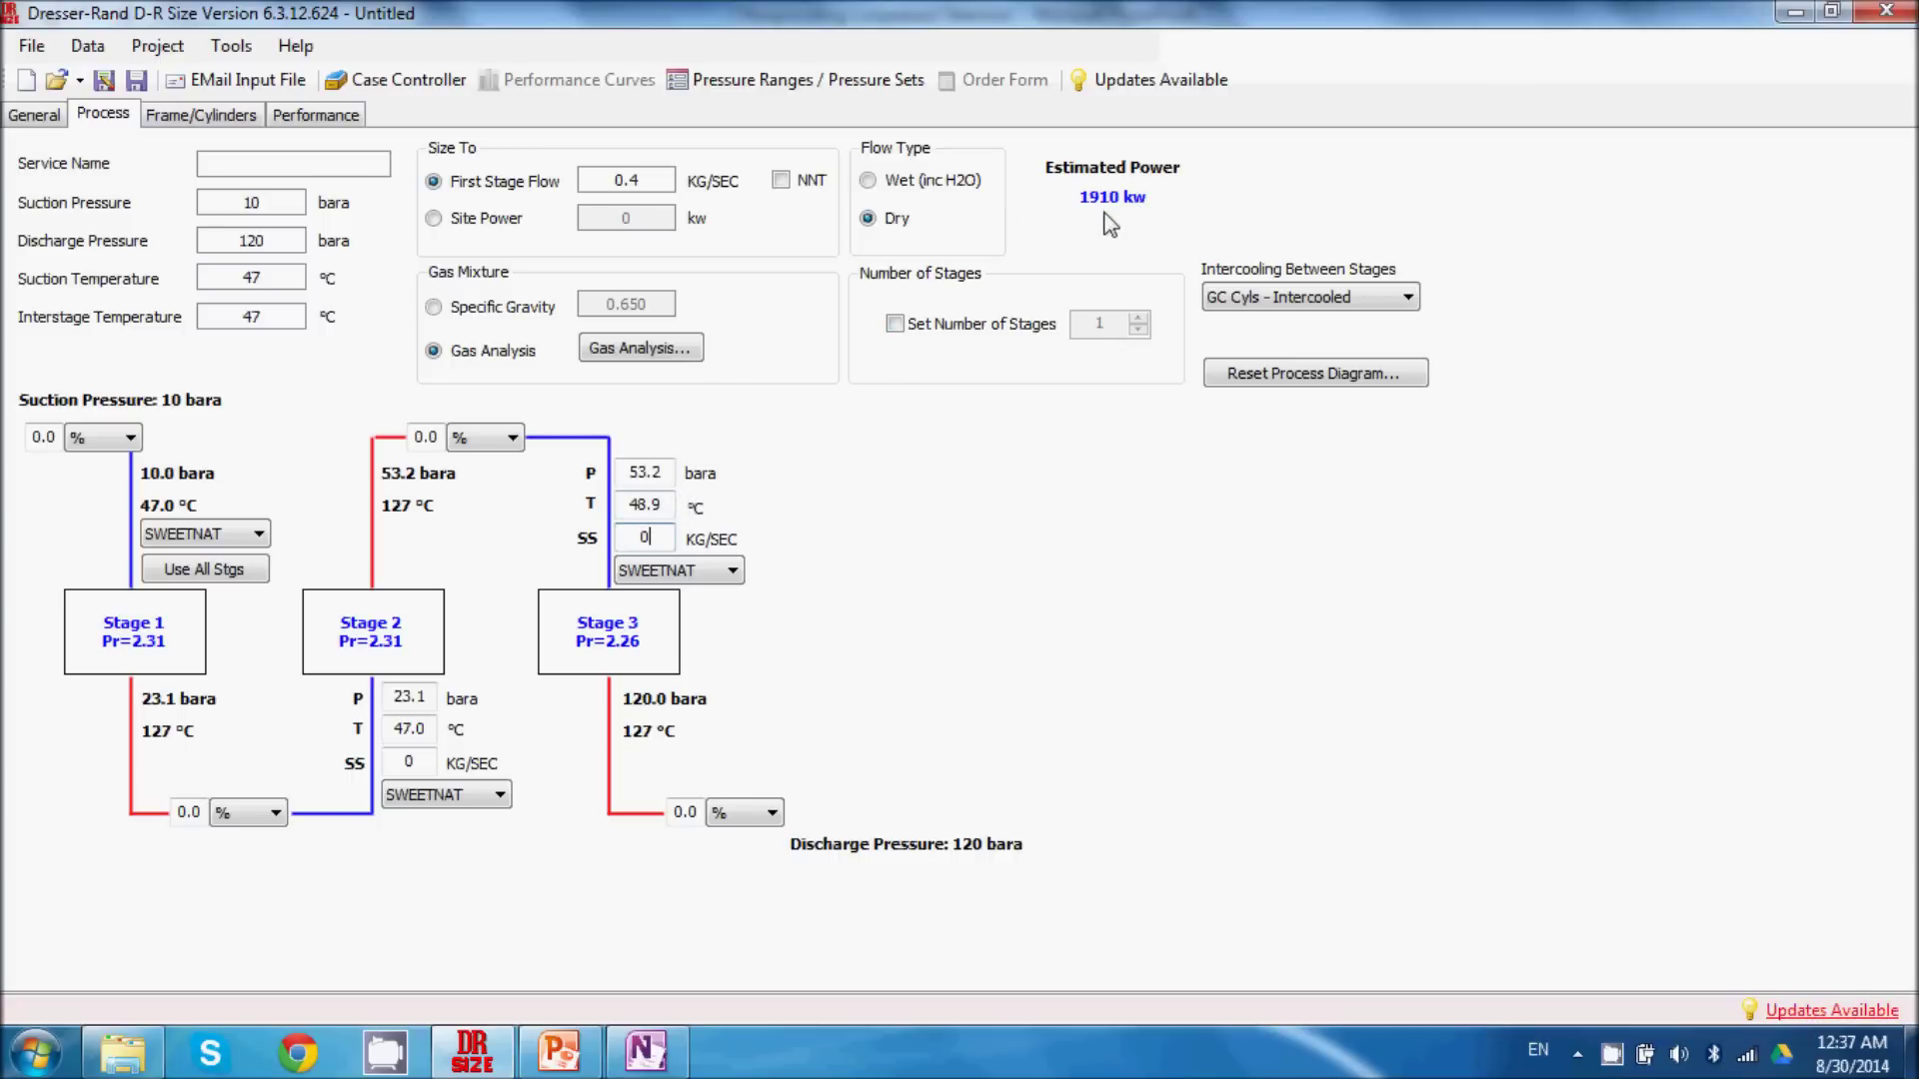
Fix the number of compression stages manually at 3.
left_click(898, 323)
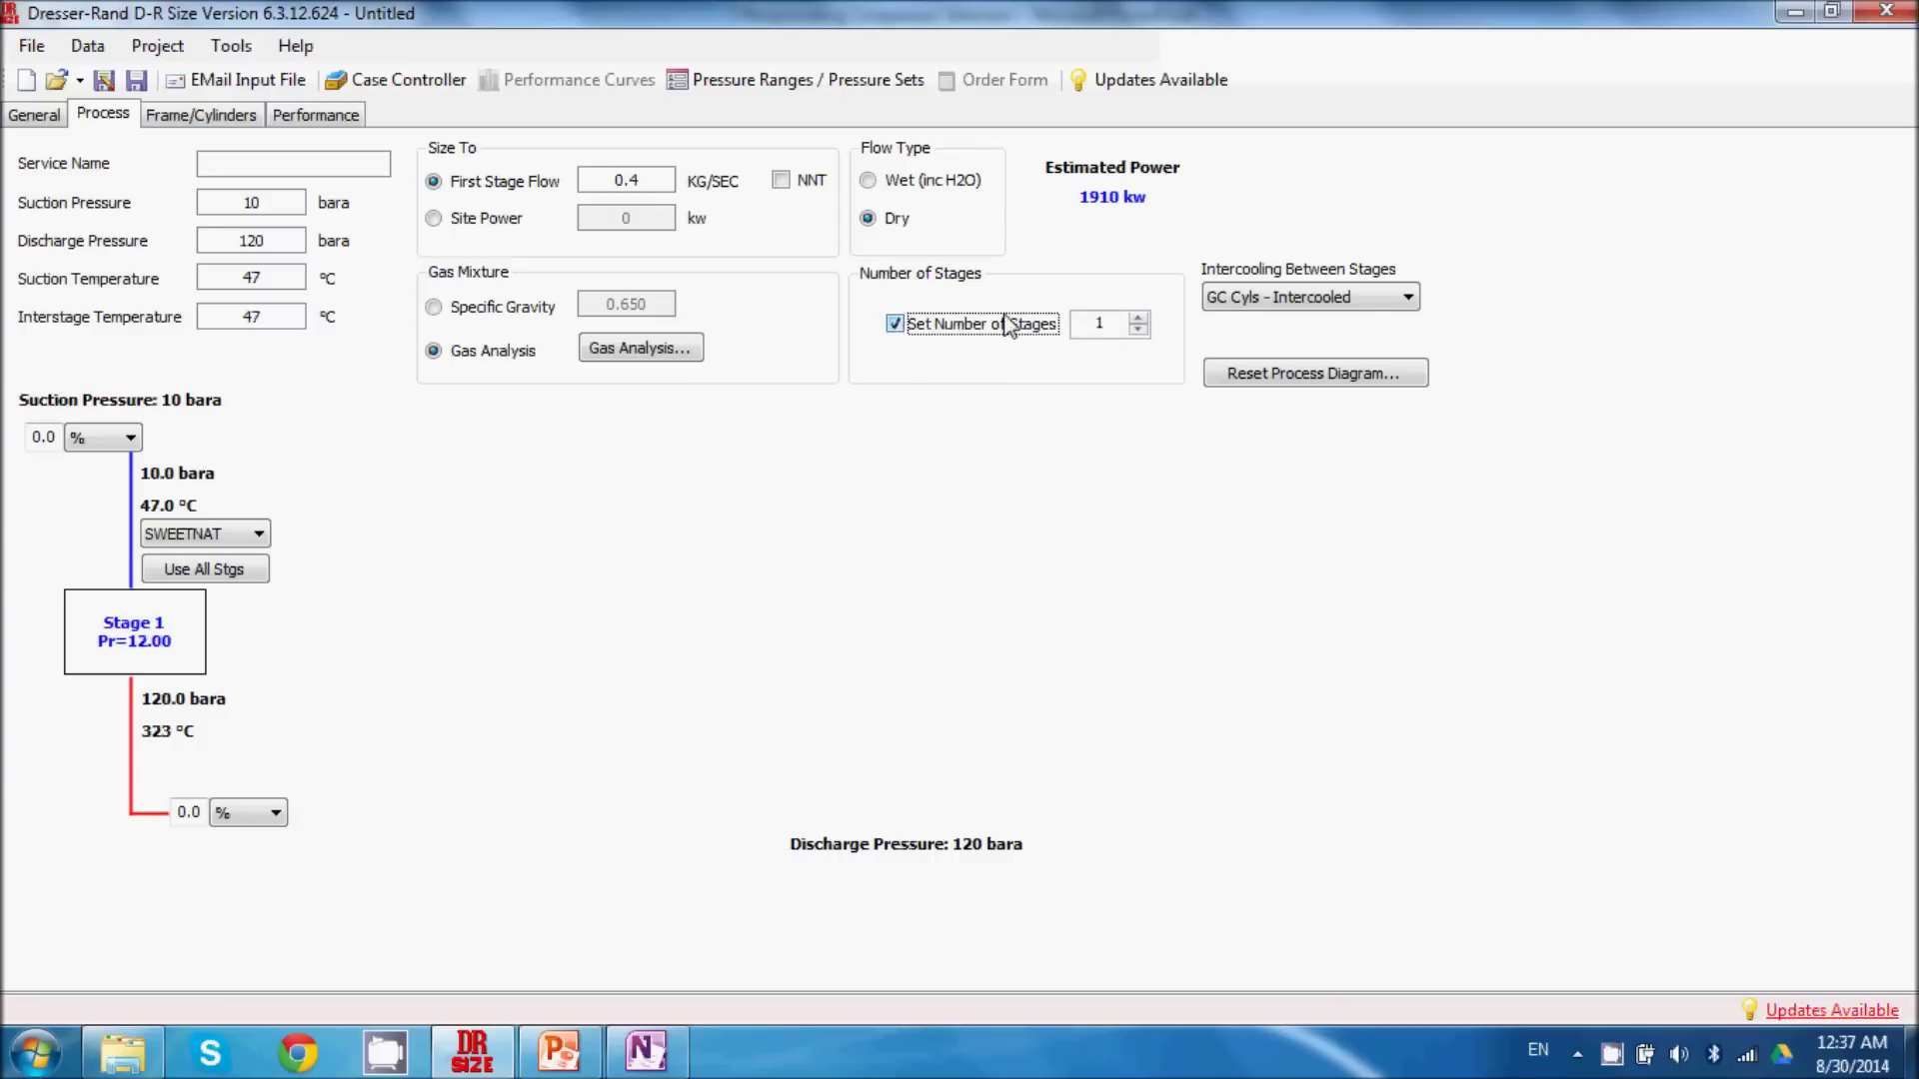
left_click(1137, 318)
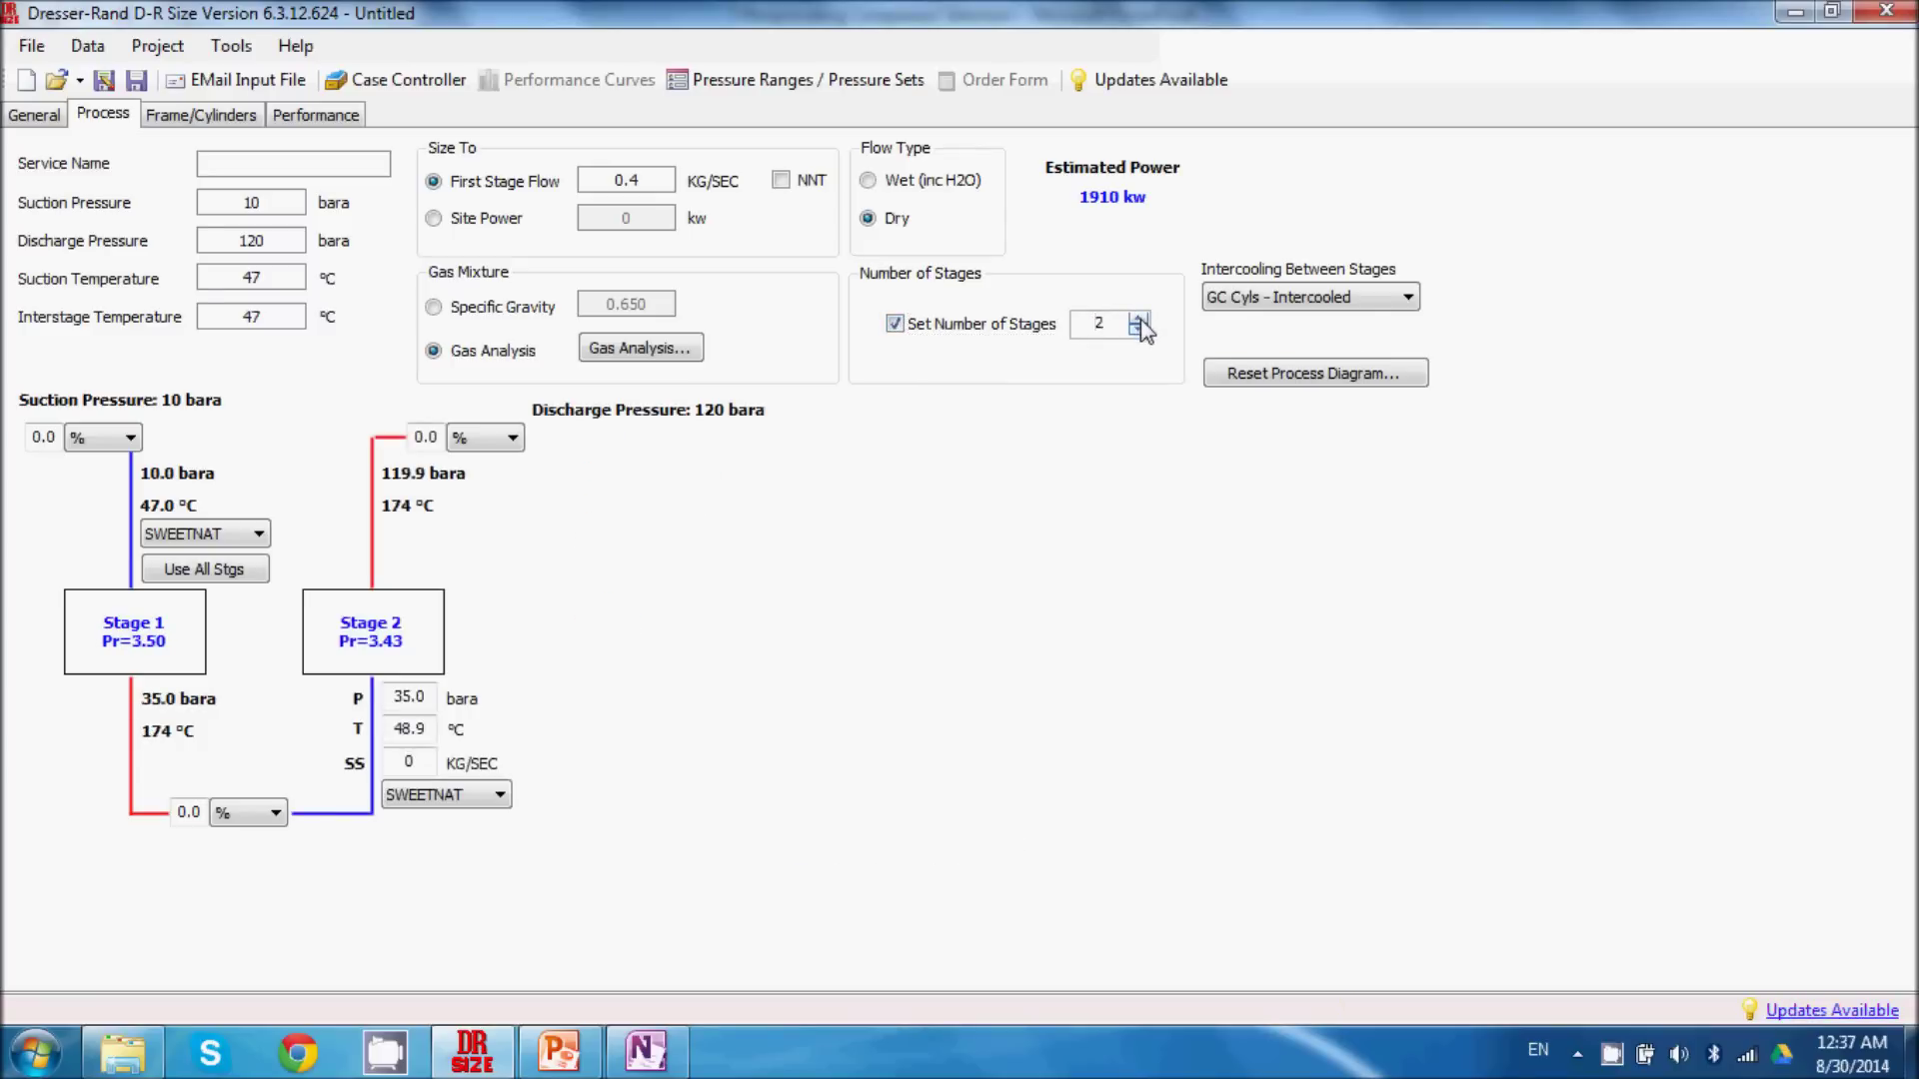
left_click(1137, 318)
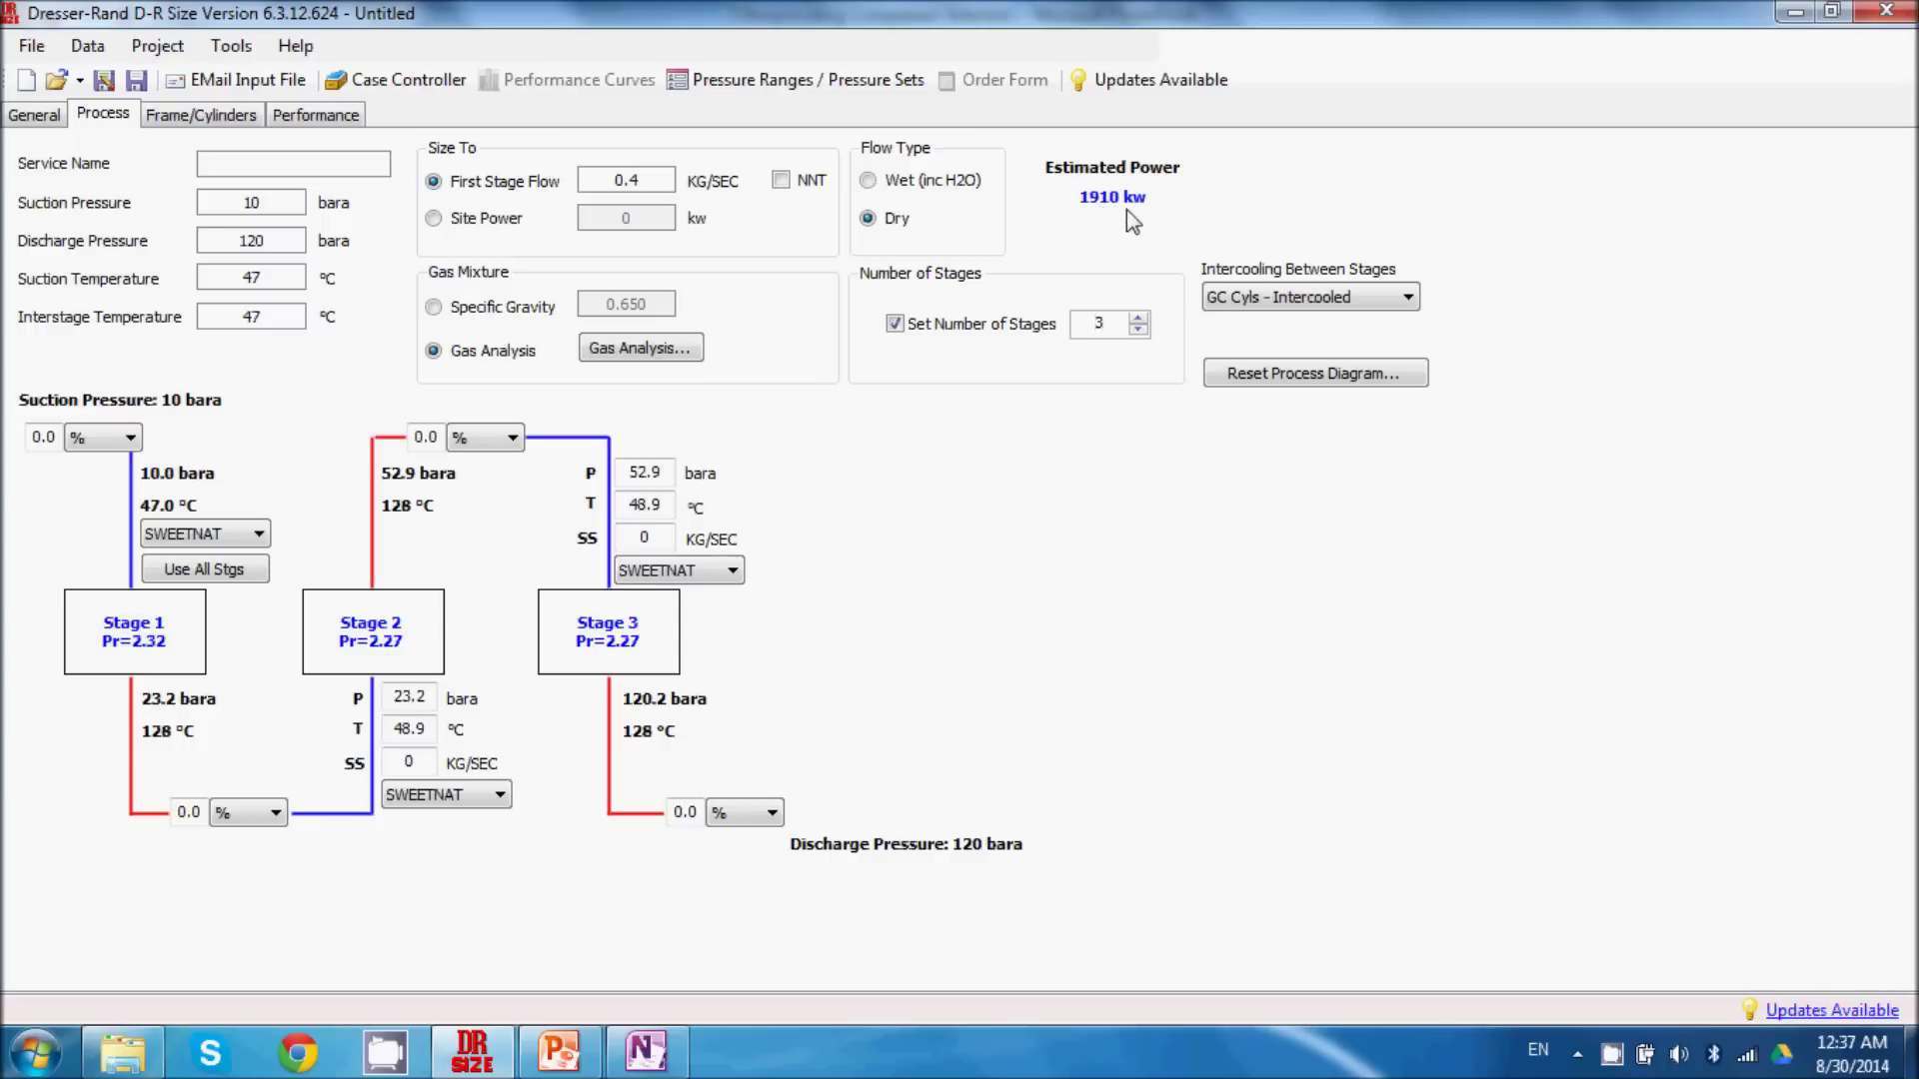
In the advanced frame and cylinder options, choose Program Decide Best Fit as the stage balance method and accept.
left_click(221, 120)
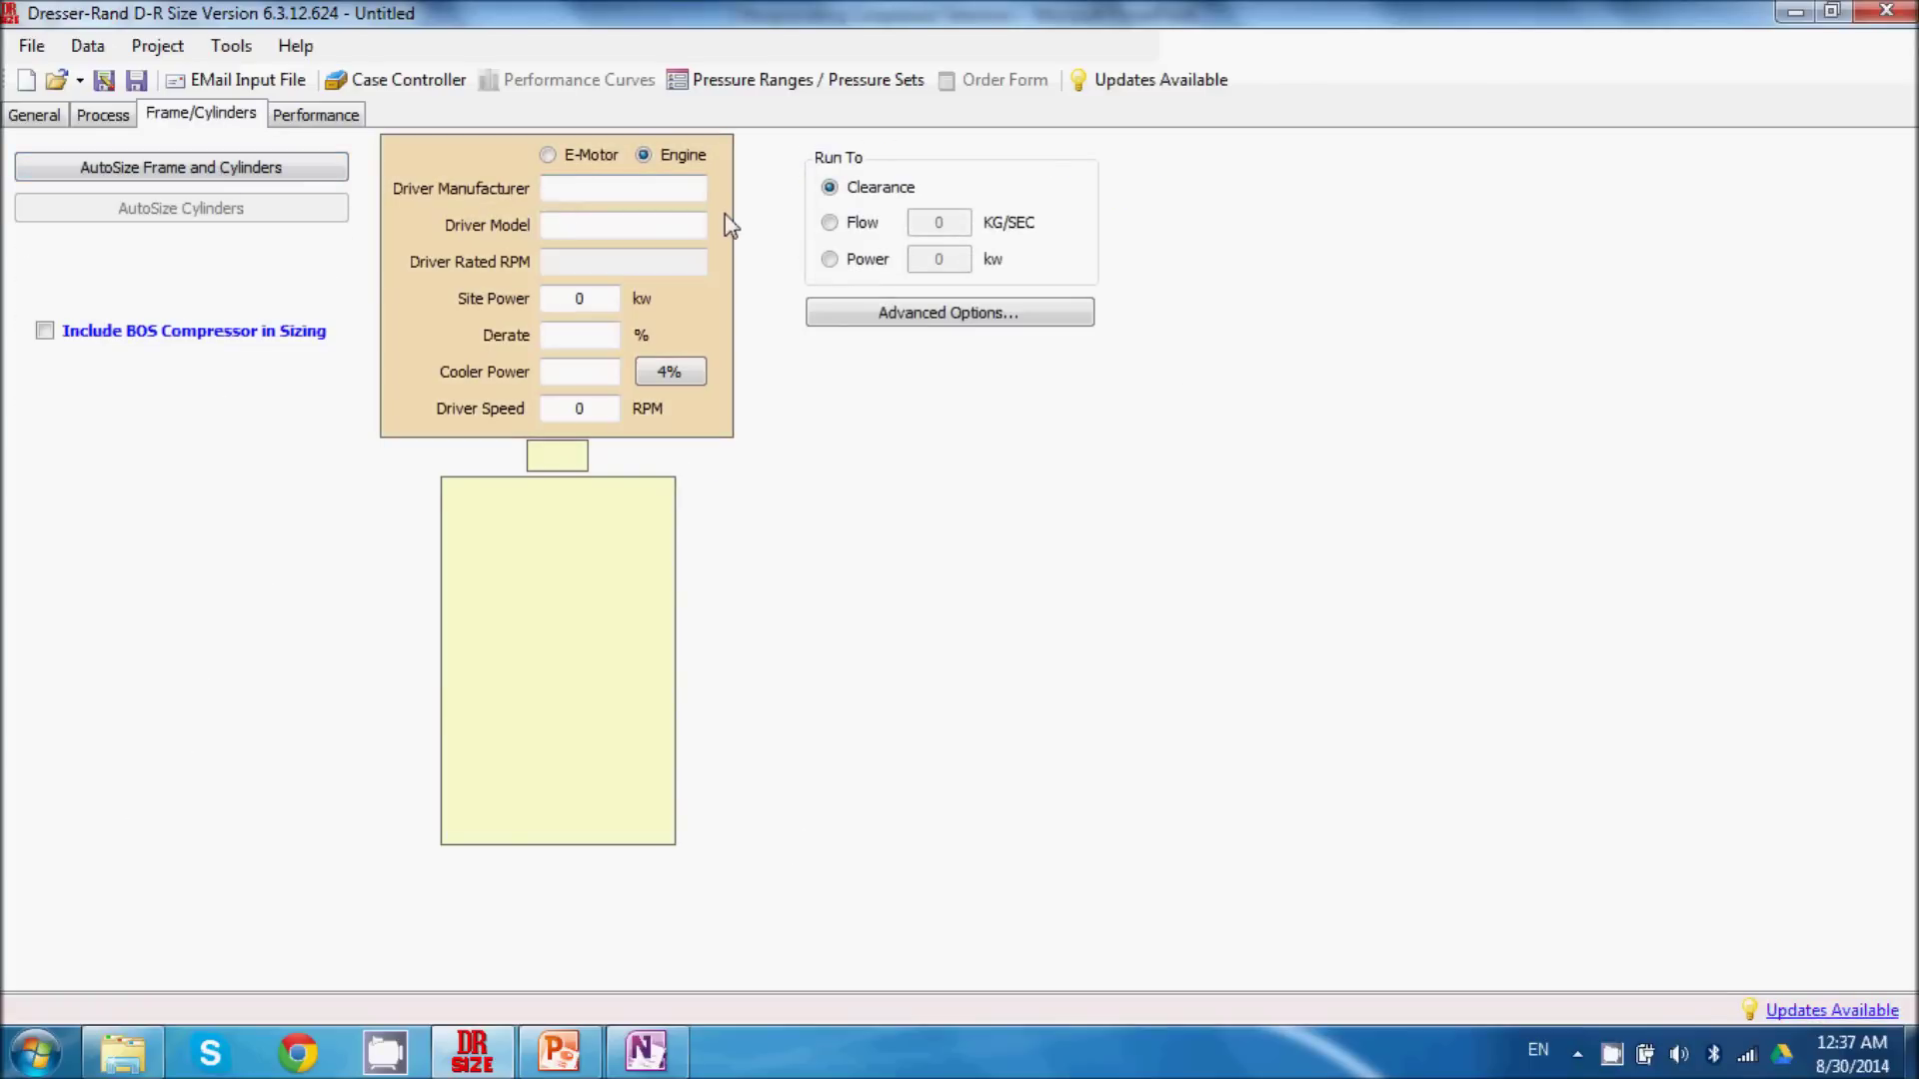
left_click(904, 318)
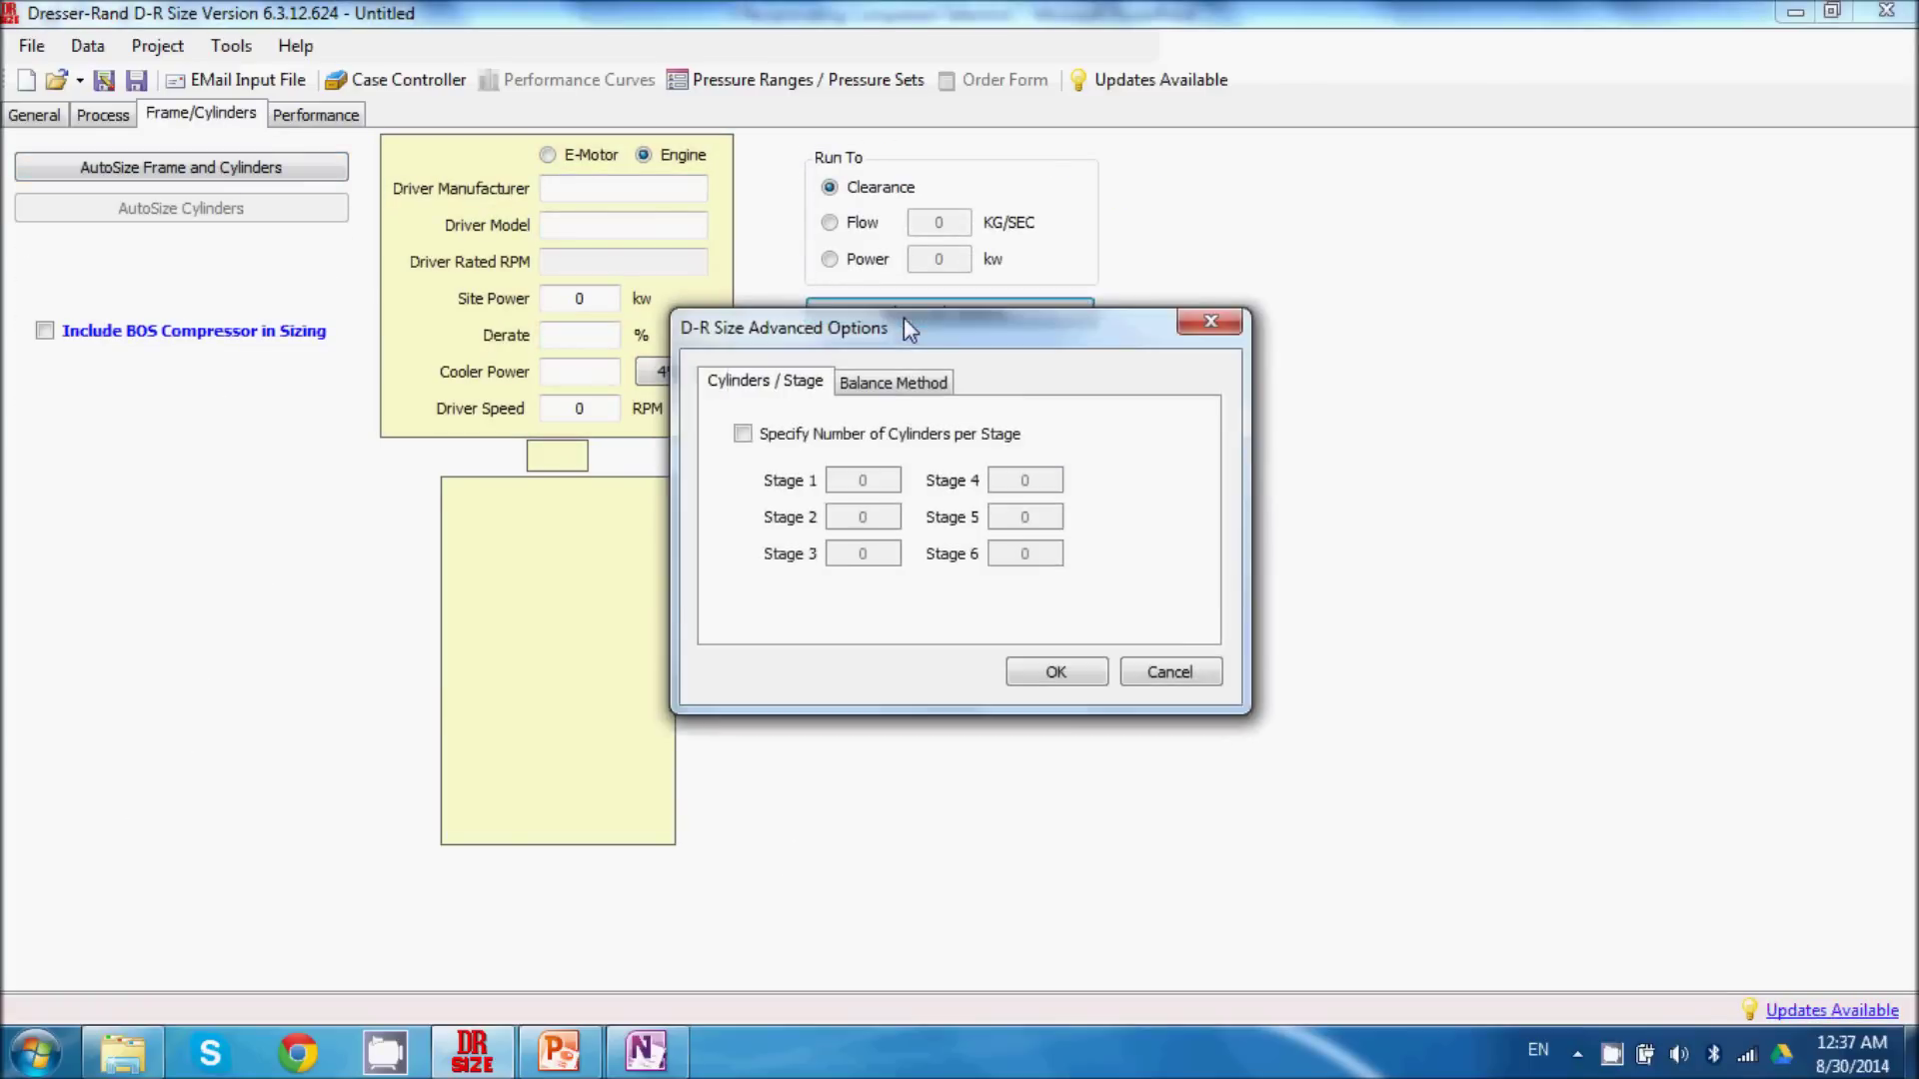
left_click(891, 381)
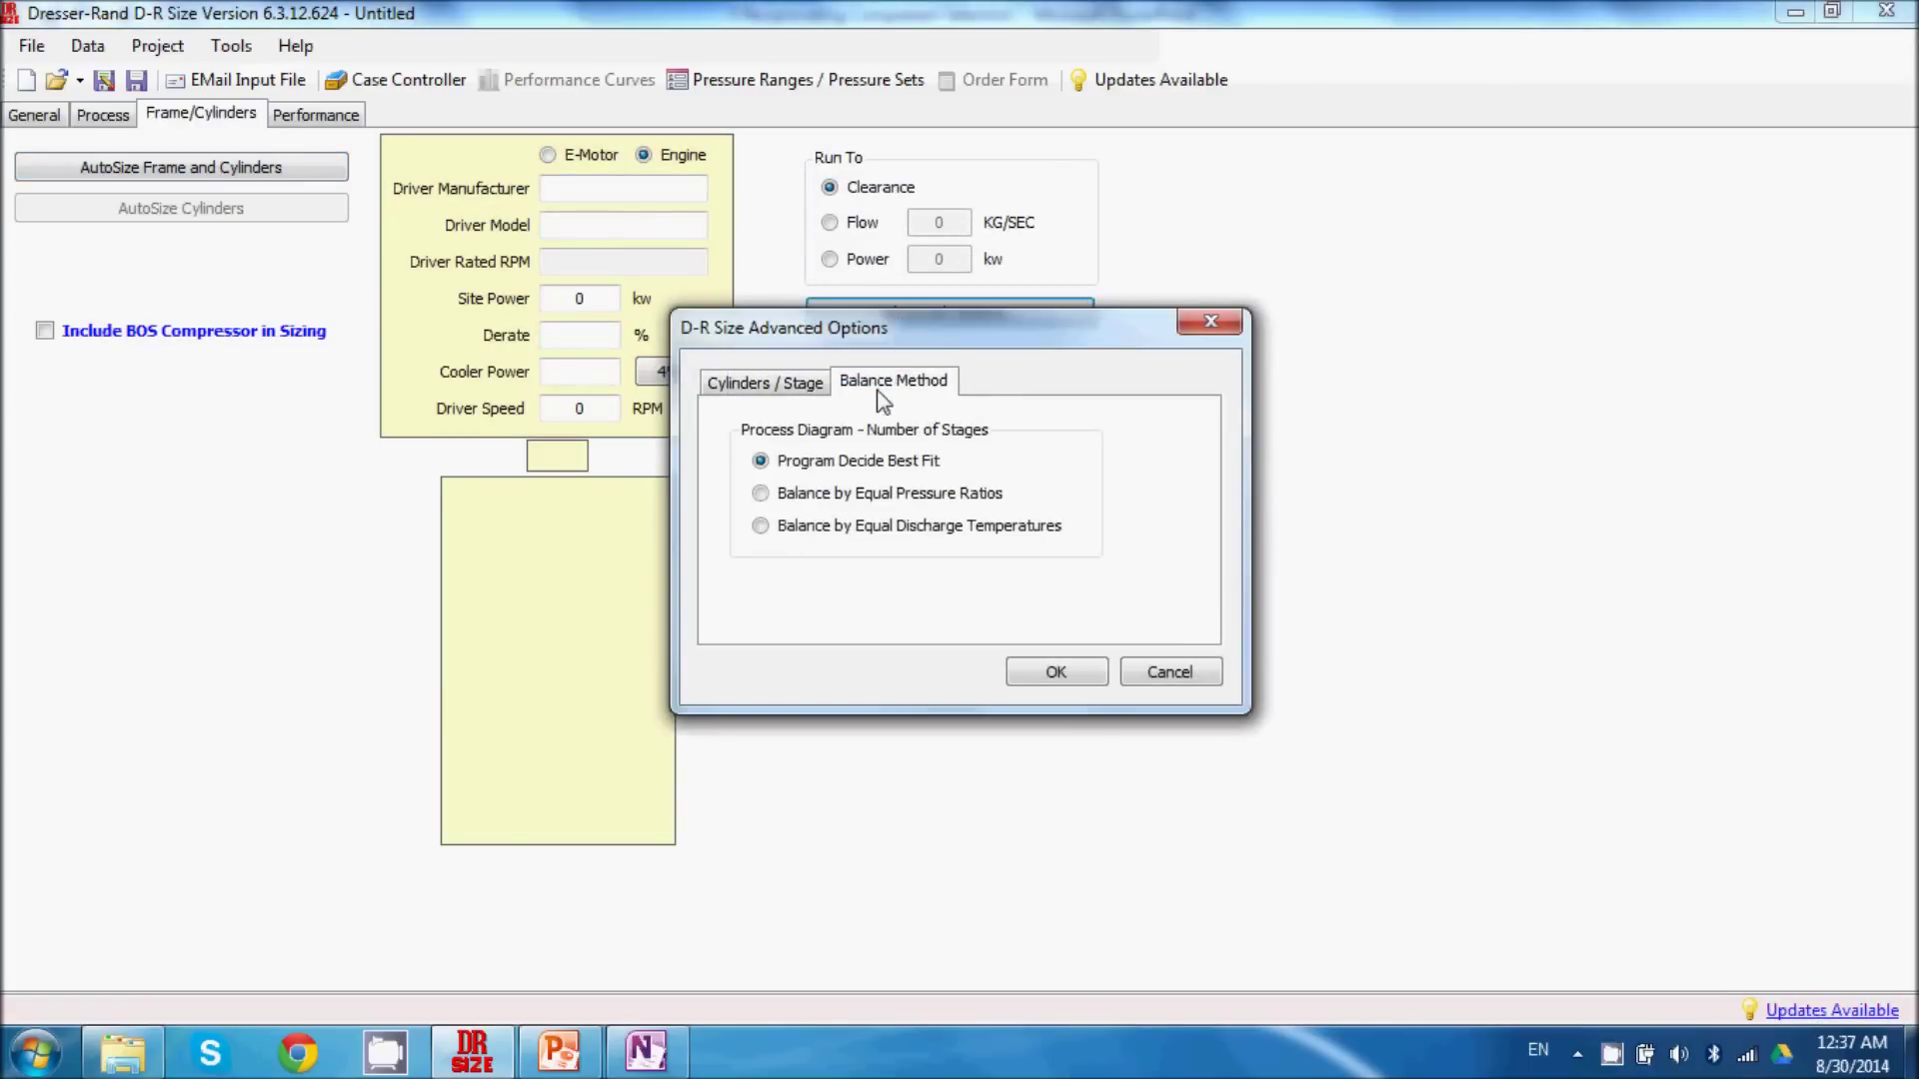
left_click(814, 500)
left_click(761, 530)
left_click(760, 461)
left_click(1055, 673)
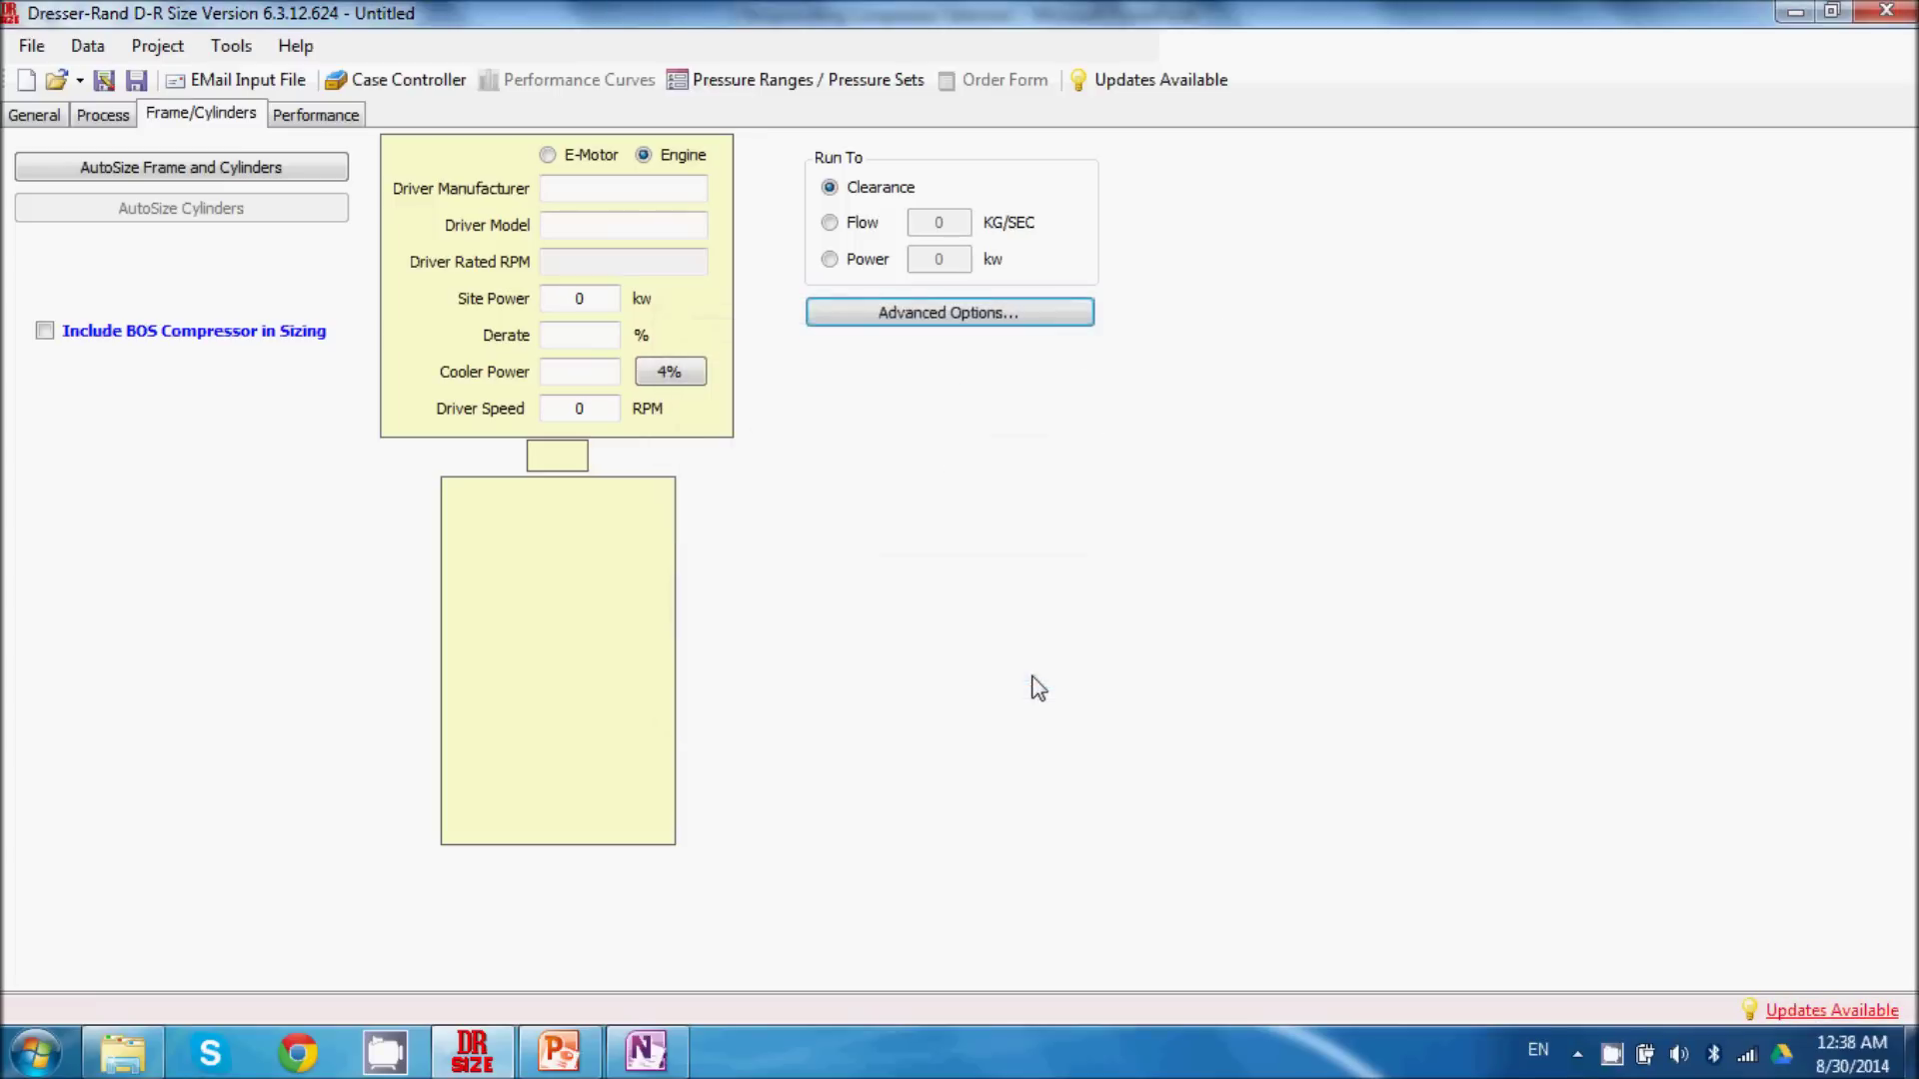